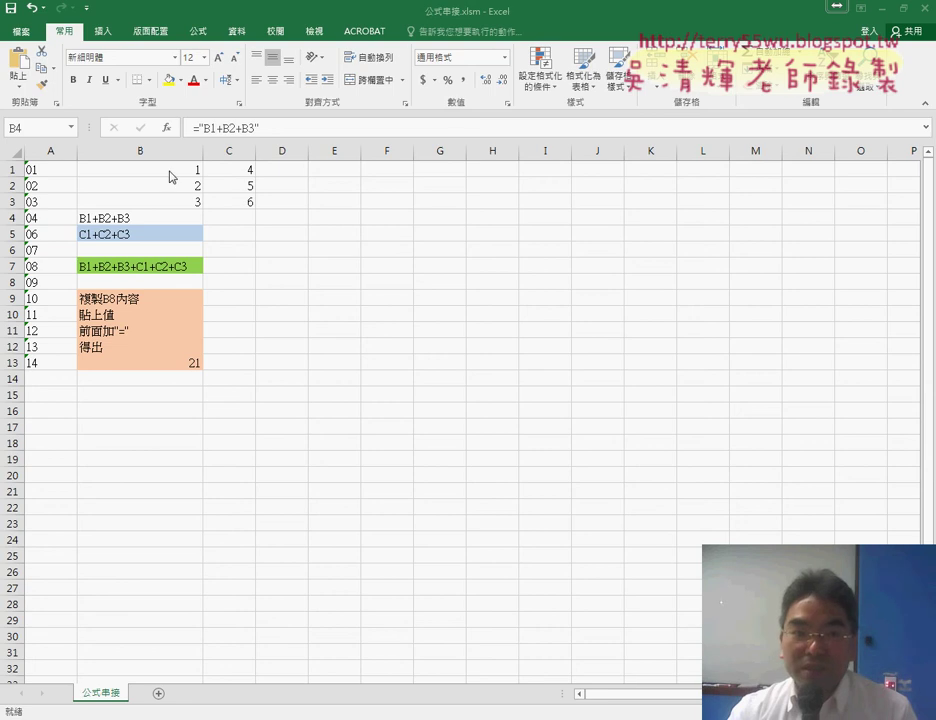
# Review the values in B1:B3 and C1:C3 and the text formula in B4.
pyautogui.click(182, 172)
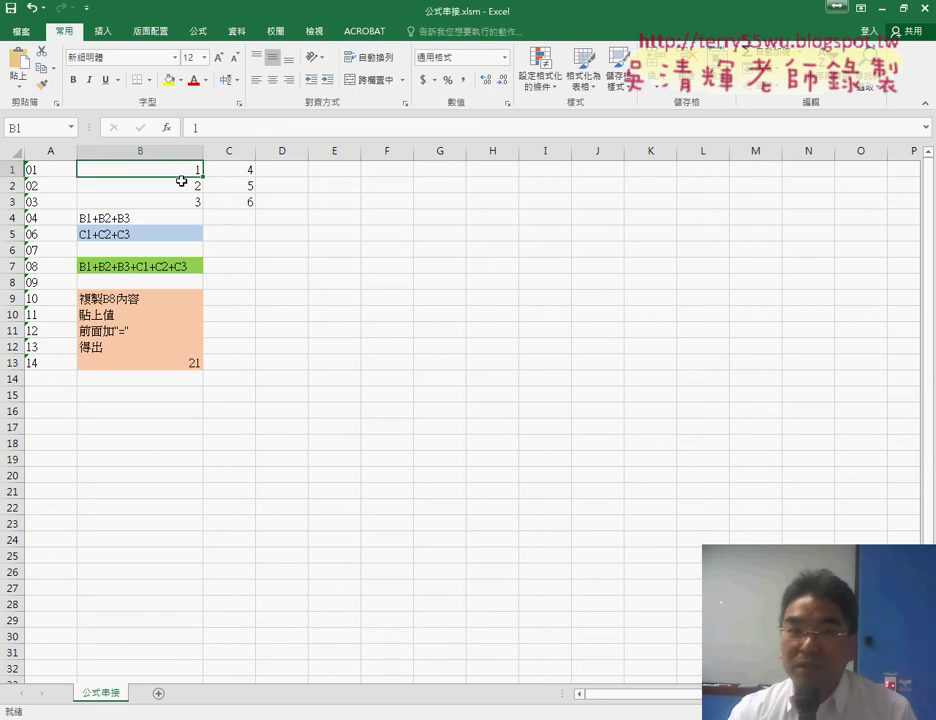
pyautogui.click(181, 188)
pyautogui.click(178, 202)
pyautogui.moveTo(186, 169); pyautogui.dragTo(184, 202)
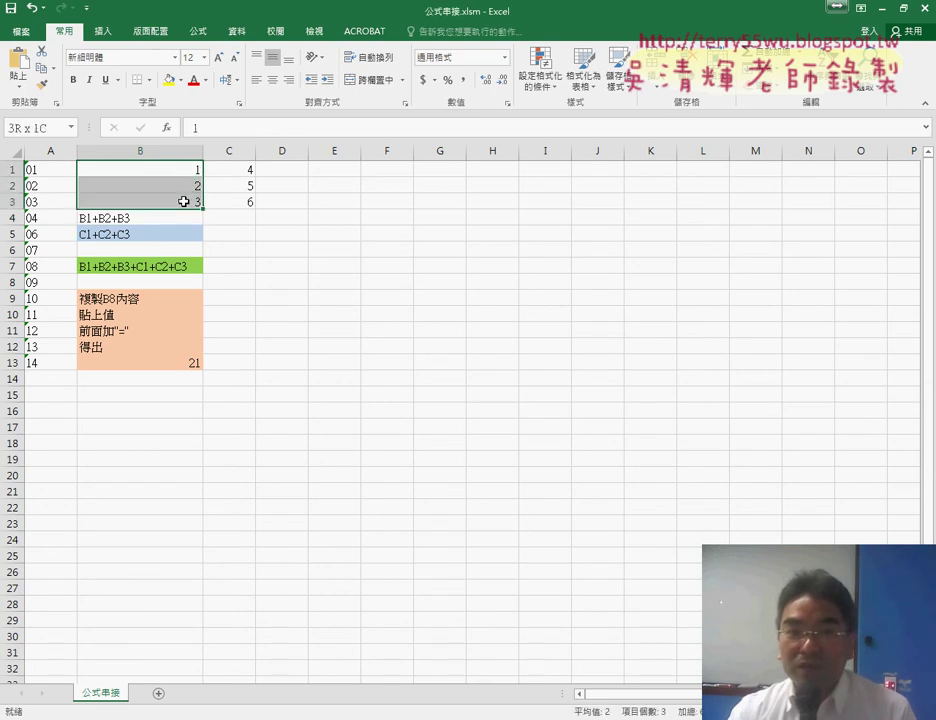
pyautogui.click(249, 169)
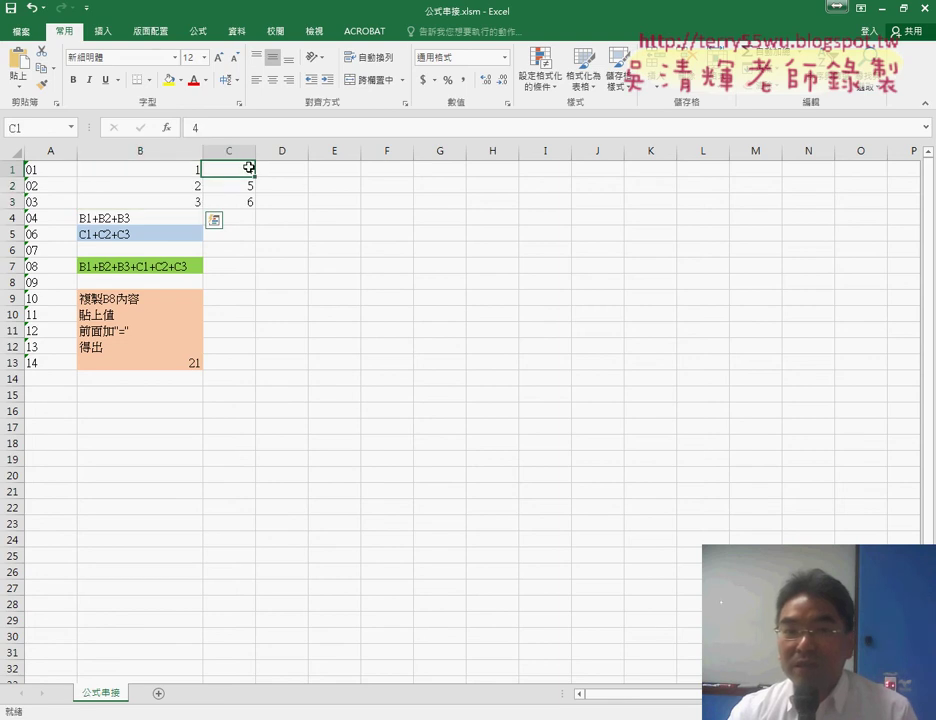
pyautogui.click(248, 188)
pyautogui.click(245, 202)
pyautogui.moveTo(247, 169); pyautogui.dragTo(247, 198)
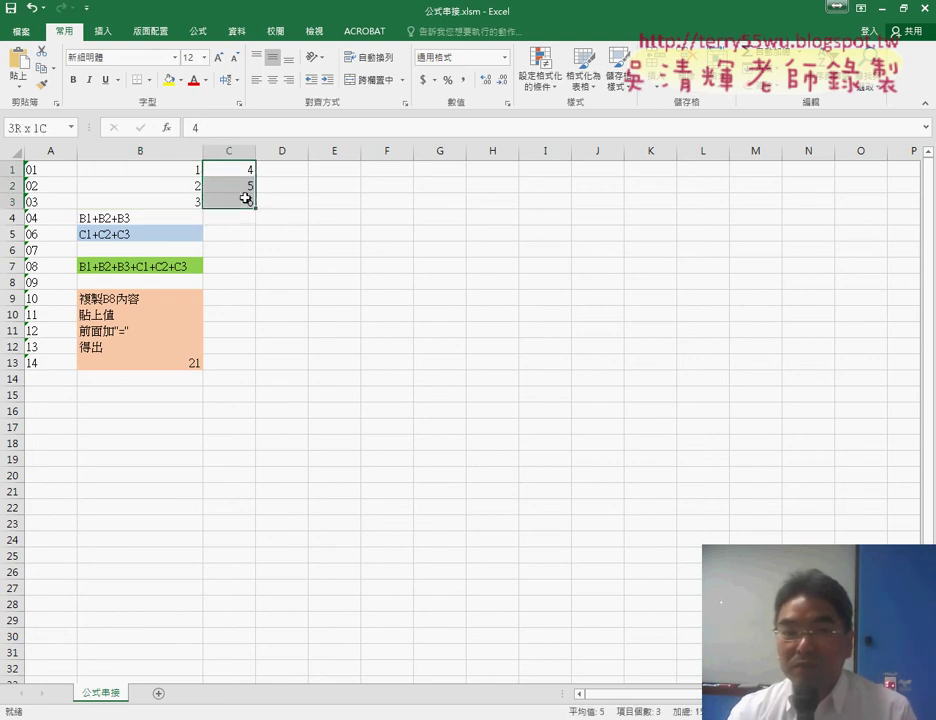
pyautogui.moveTo(184, 169); pyautogui.dragTo(184, 198)
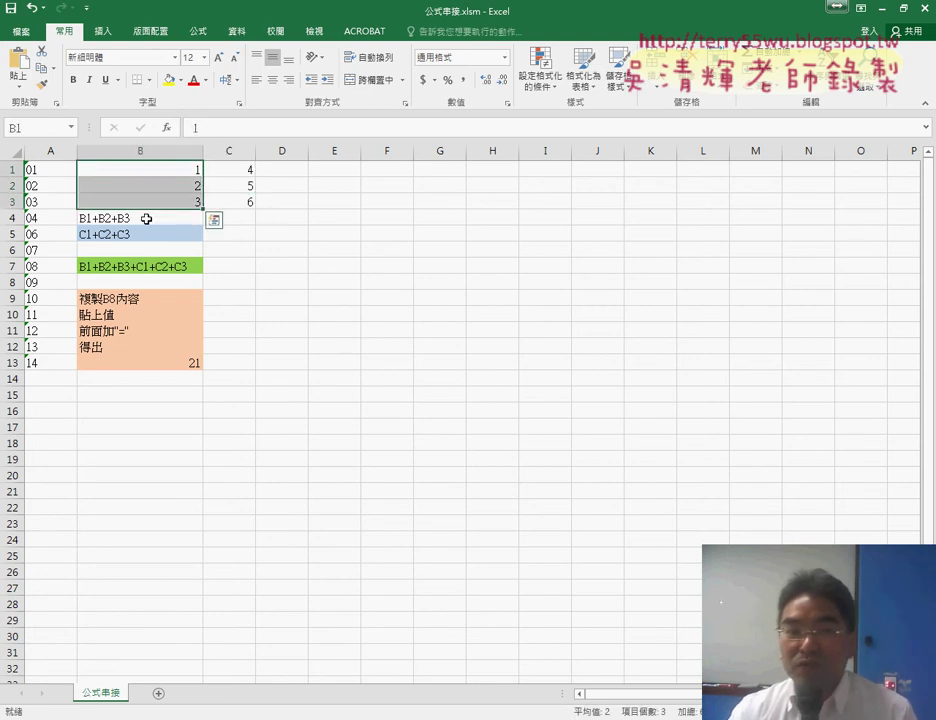
pyautogui.click(146, 219)
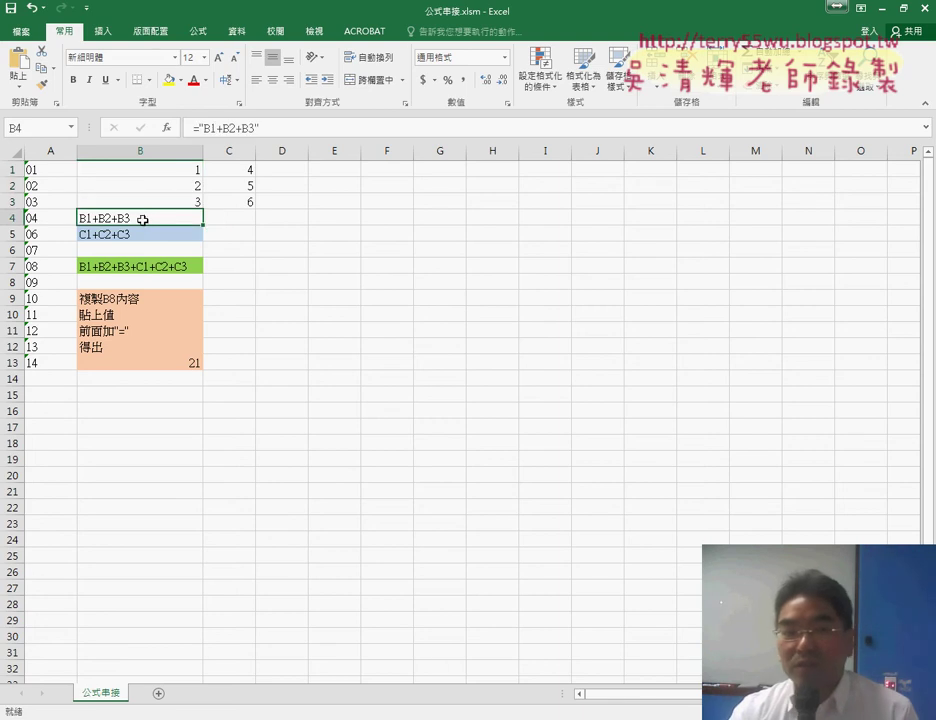
# Go over the six source values, the B5 formula, B7's joining formula and the B12 note.
pyautogui.click(189, 172)
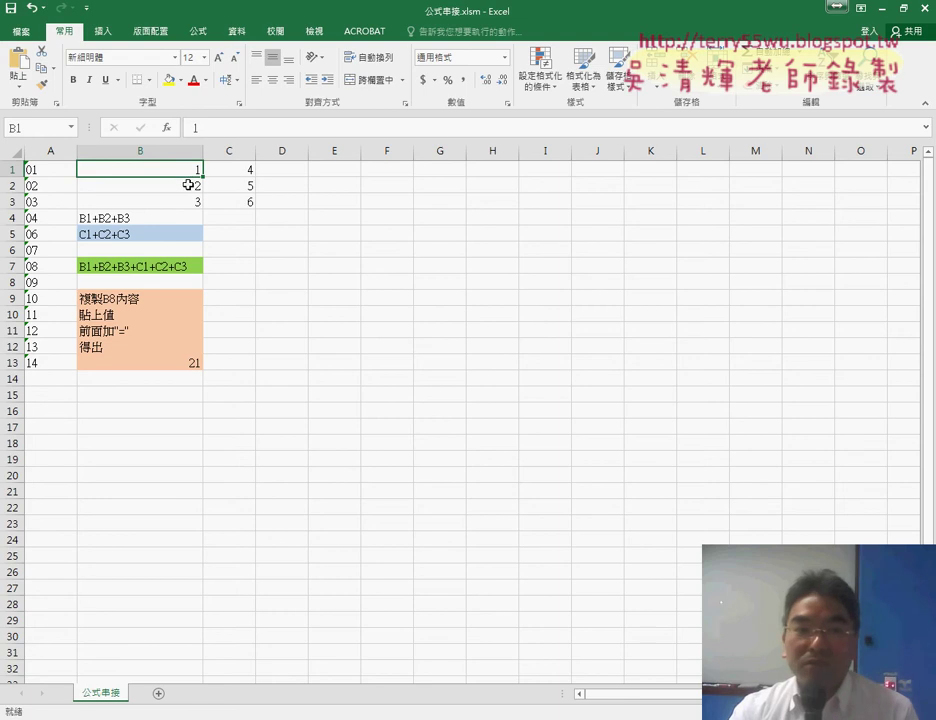
pyautogui.click(191, 185)
pyautogui.click(186, 205)
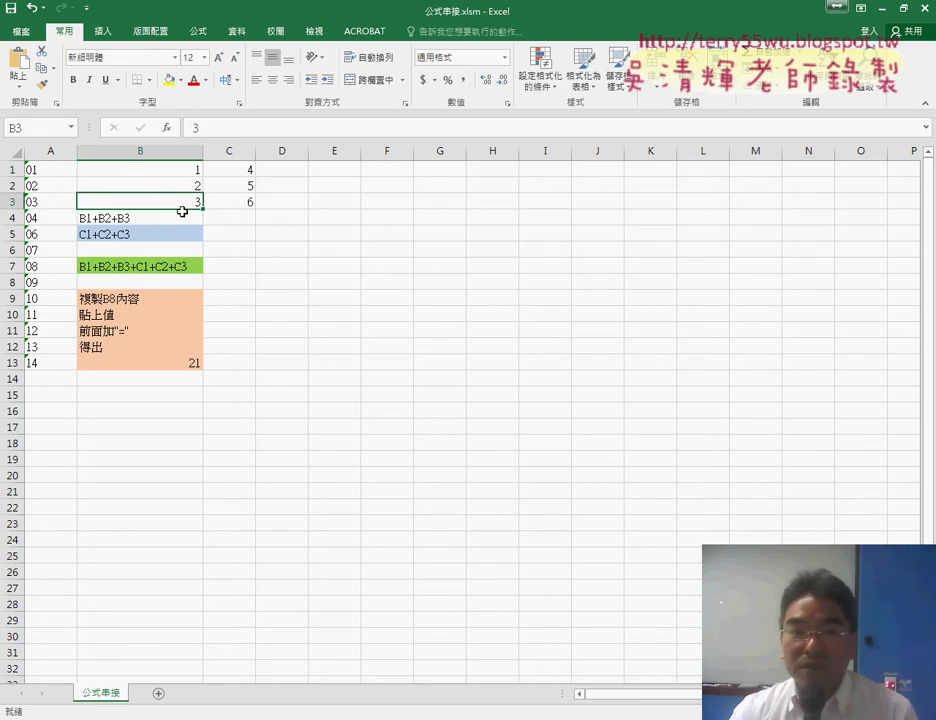
pyautogui.click(245, 175)
pyautogui.click(246, 188)
pyautogui.click(246, 205)
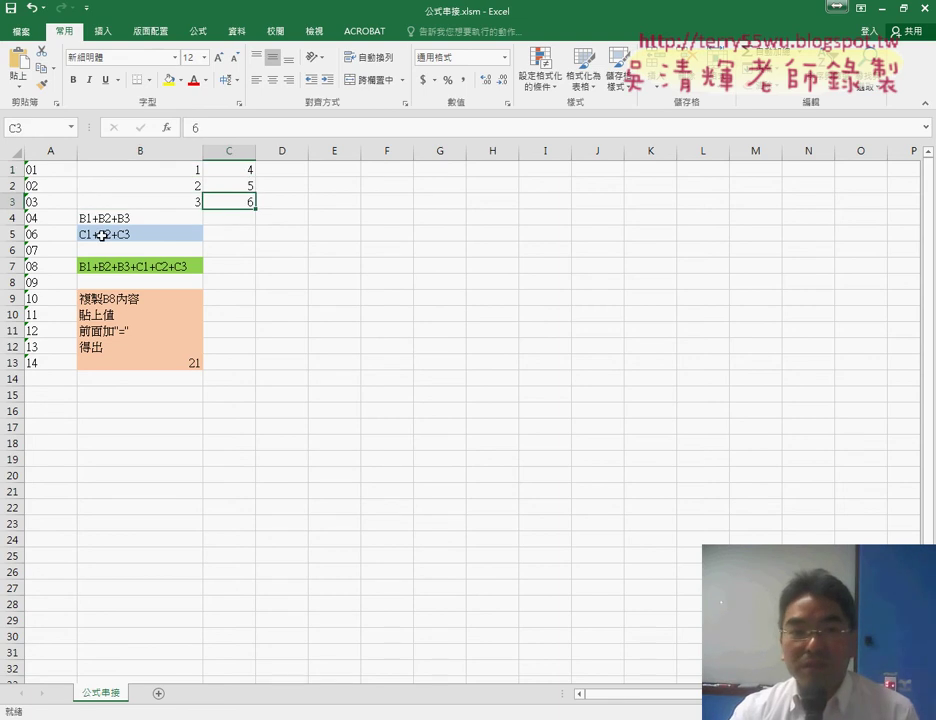
pyautogui.click(102, 235)
pyautogui.click(222, 171)
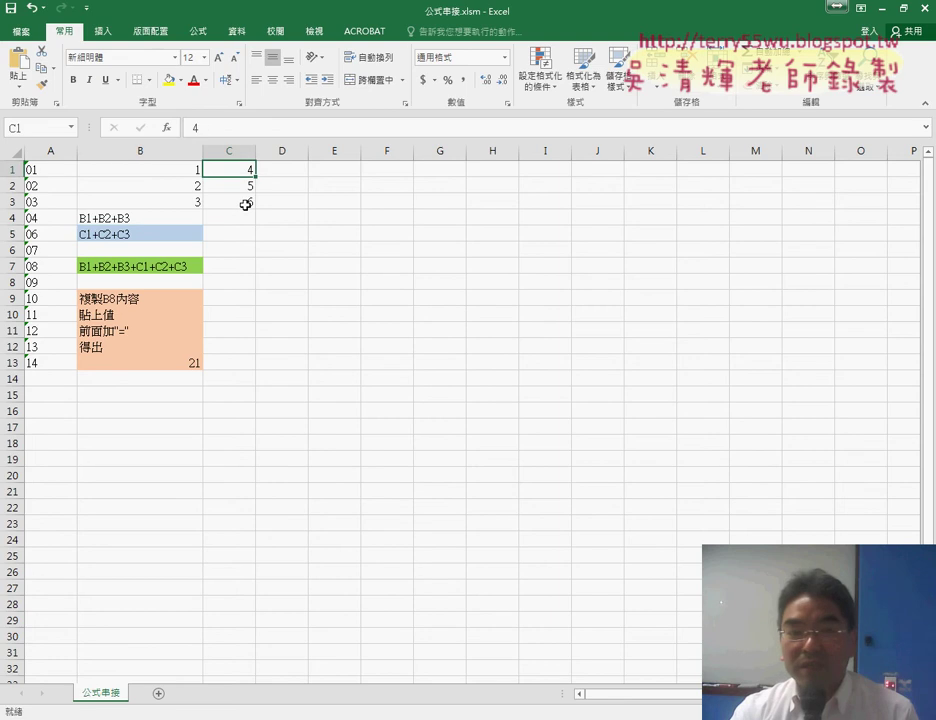
pyautogui.click(243, 199)
pyautogui.click(96, 219)
pyautogui.click(121, 236)
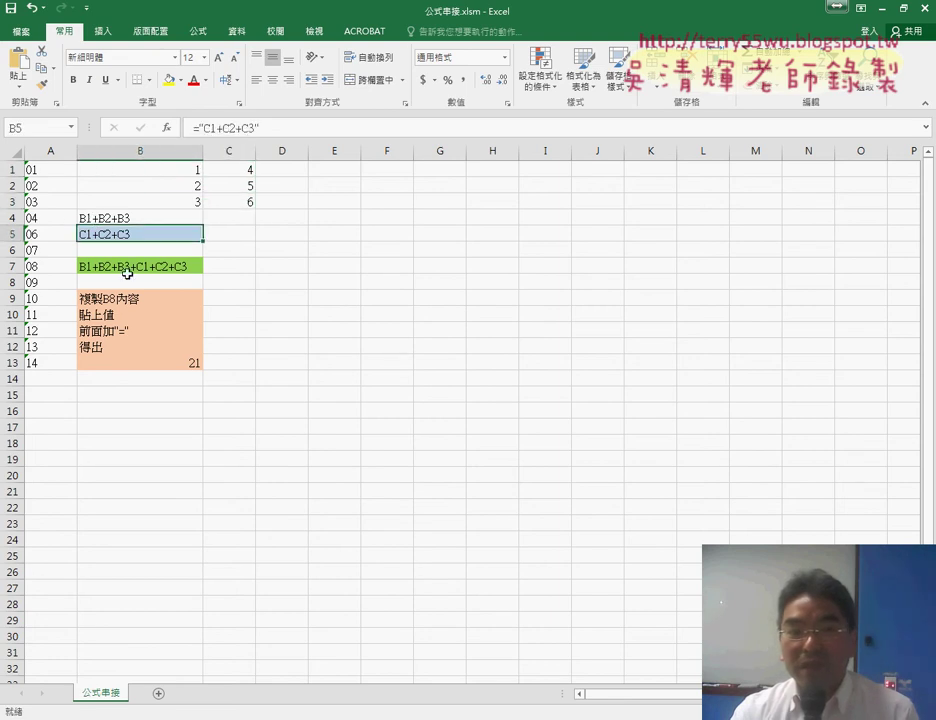
pyautogui.click(146, 268)
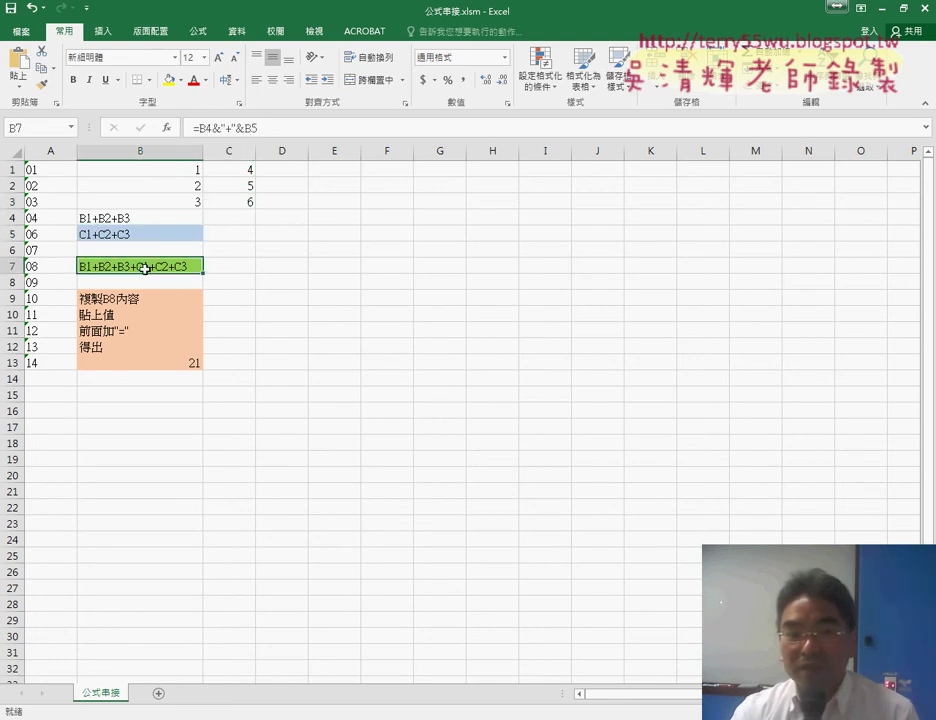
pyautogui.click(148, 348)
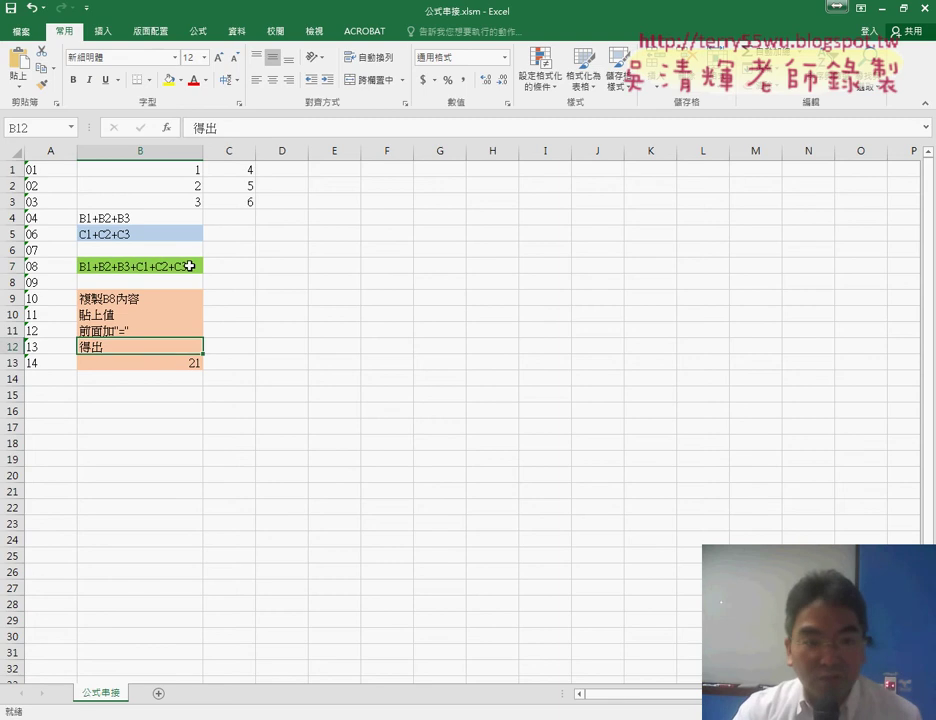
pyautogui.click(190, 266)
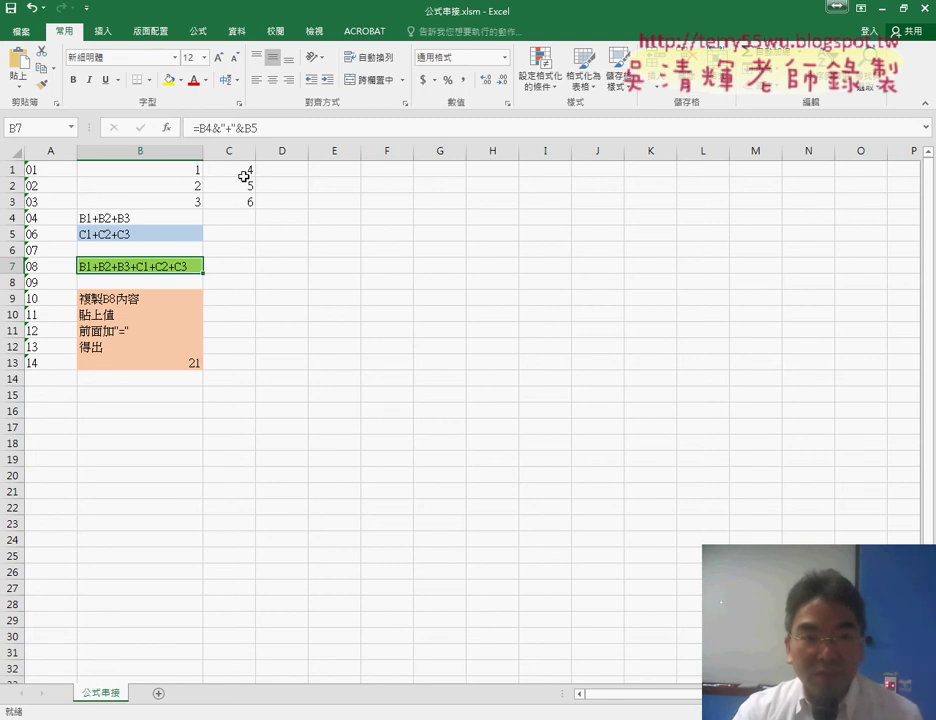
# Append &"=21" to the B7 formula so it reads B1+B2+B3+C1+C2+C3=21.
pyautogui.click(266, 129)
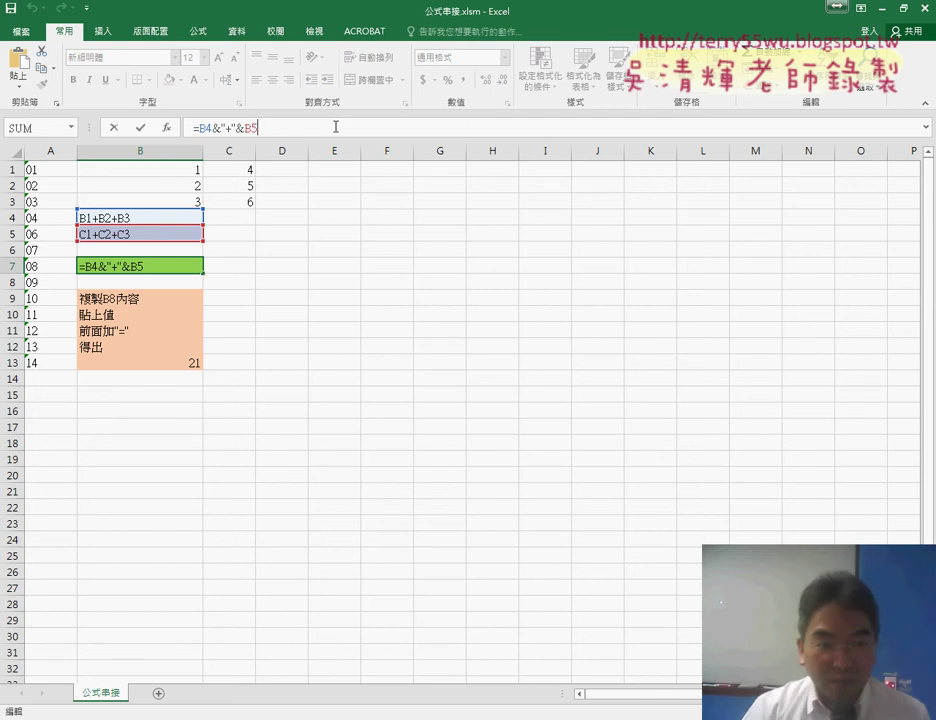
pyautogui.write('&')
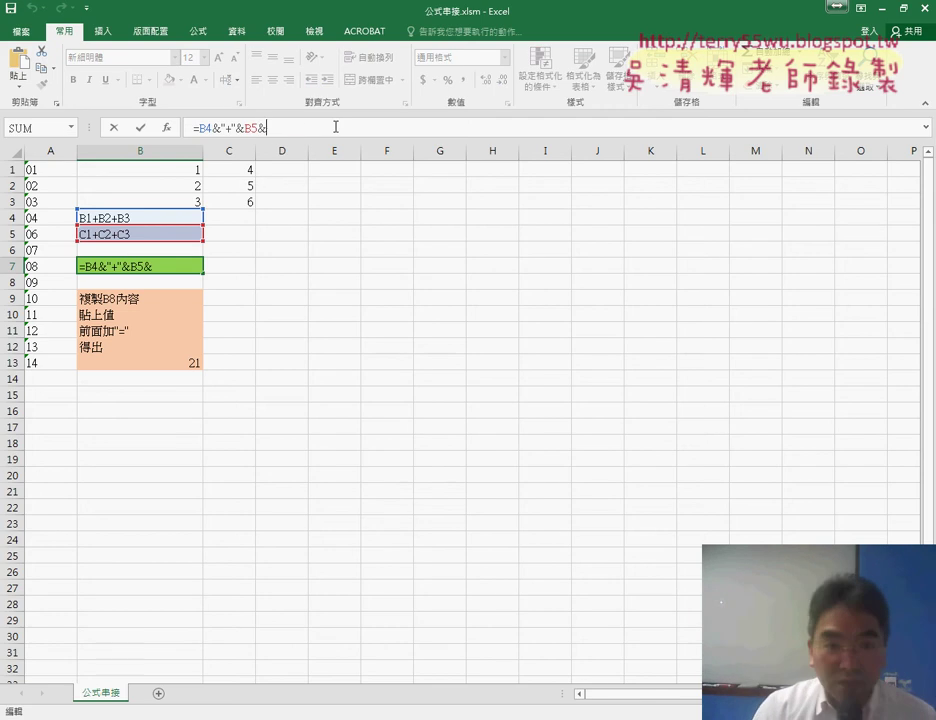
pyautogui.write('"=')
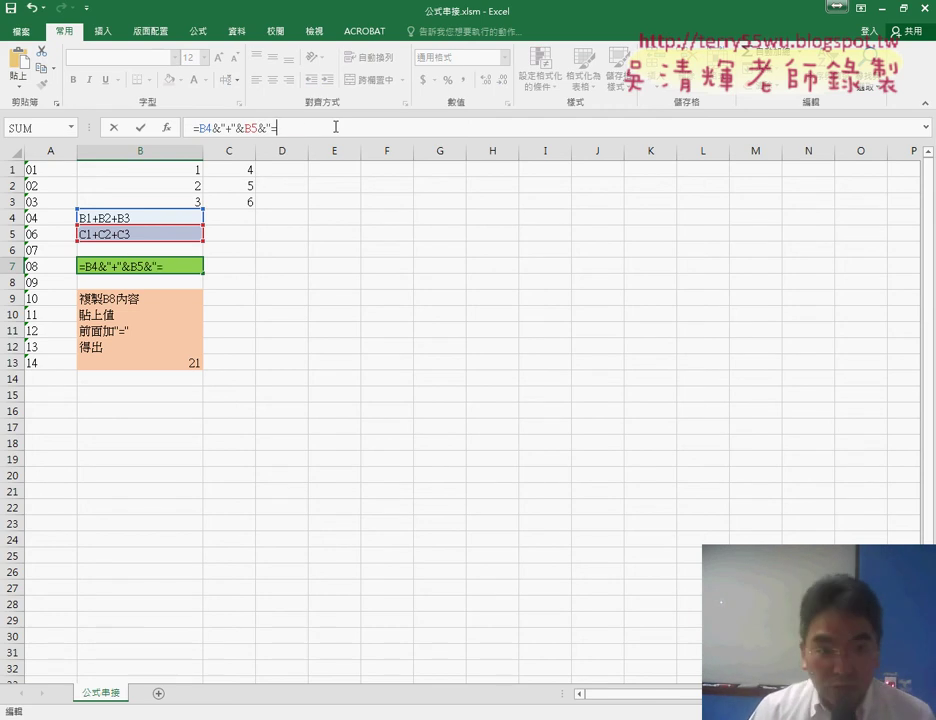
pyautogui.write('"')
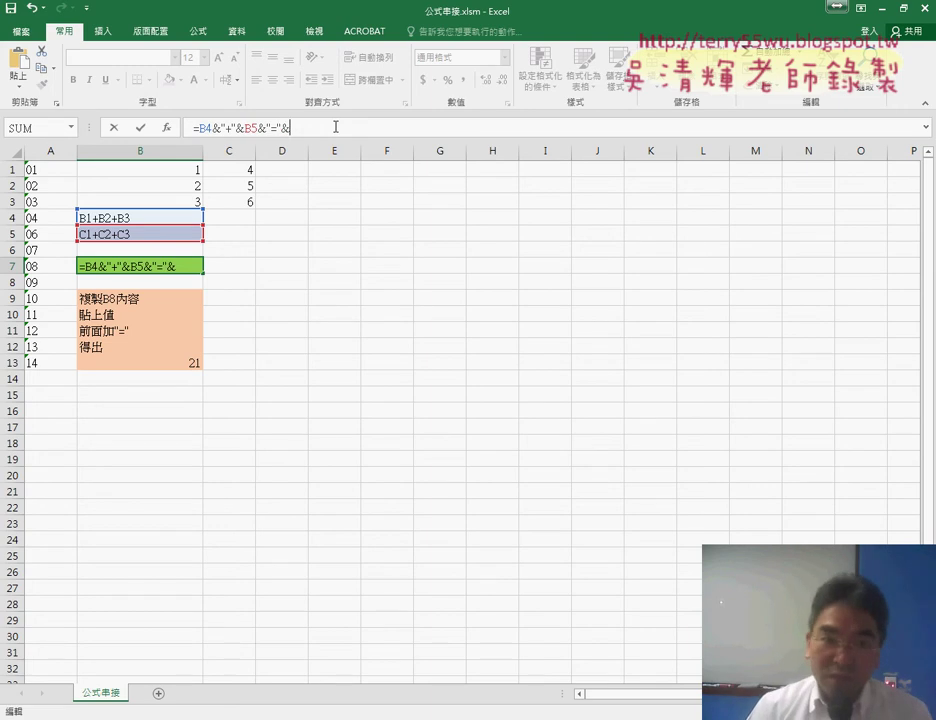
pyautogui.press('Left')
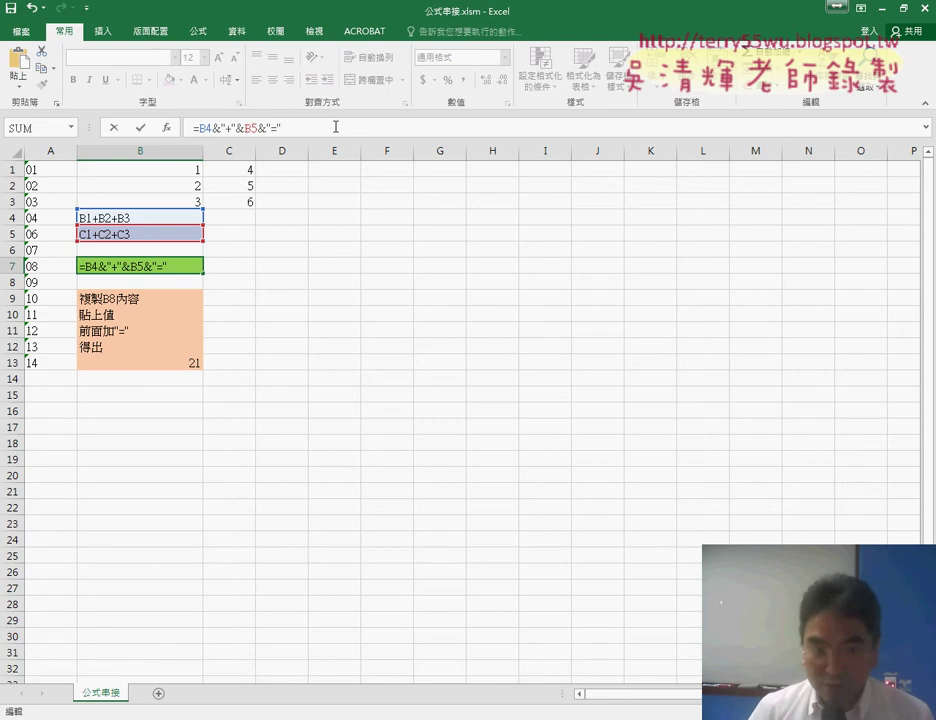
pyautogui.write('21')
pyautogui.press('Return')
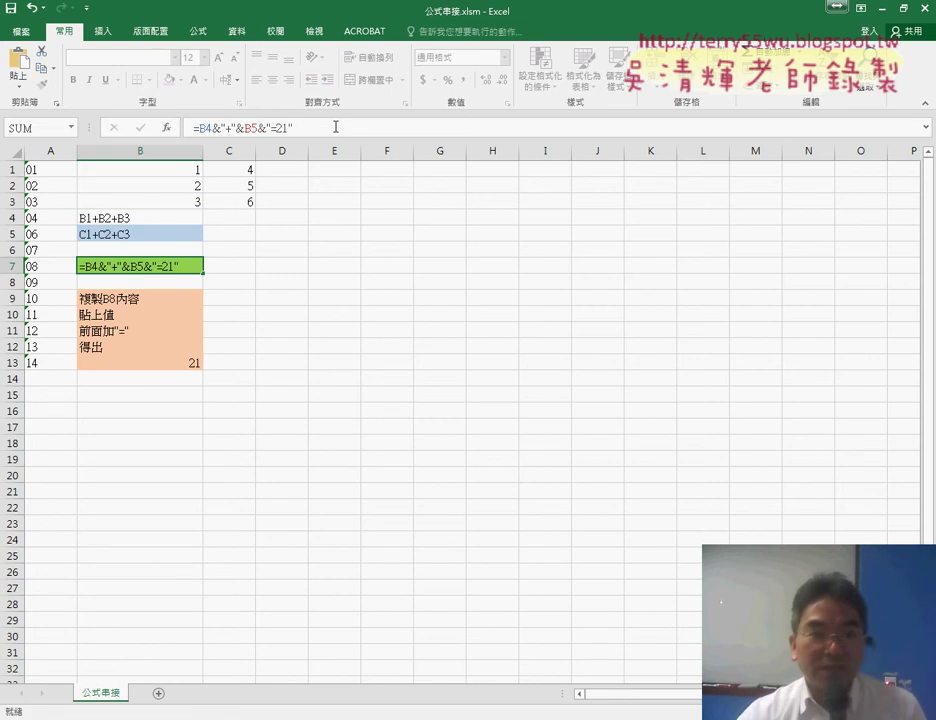
pyautogui.click(186, 284)
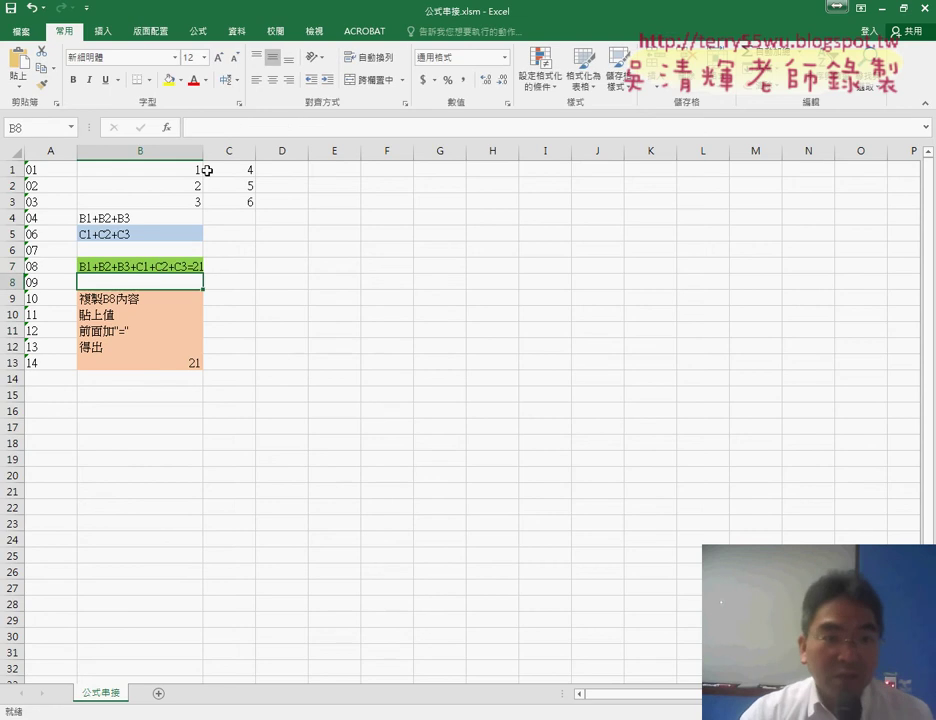
pyautogui.moveTo(203, 151); pyautogui.dragTo(218, 151)
# Check that B7 now shows B1+B2+B3+C1+C2+C3=21 in full, then return to B1.
pyautogui.click(197, 268)
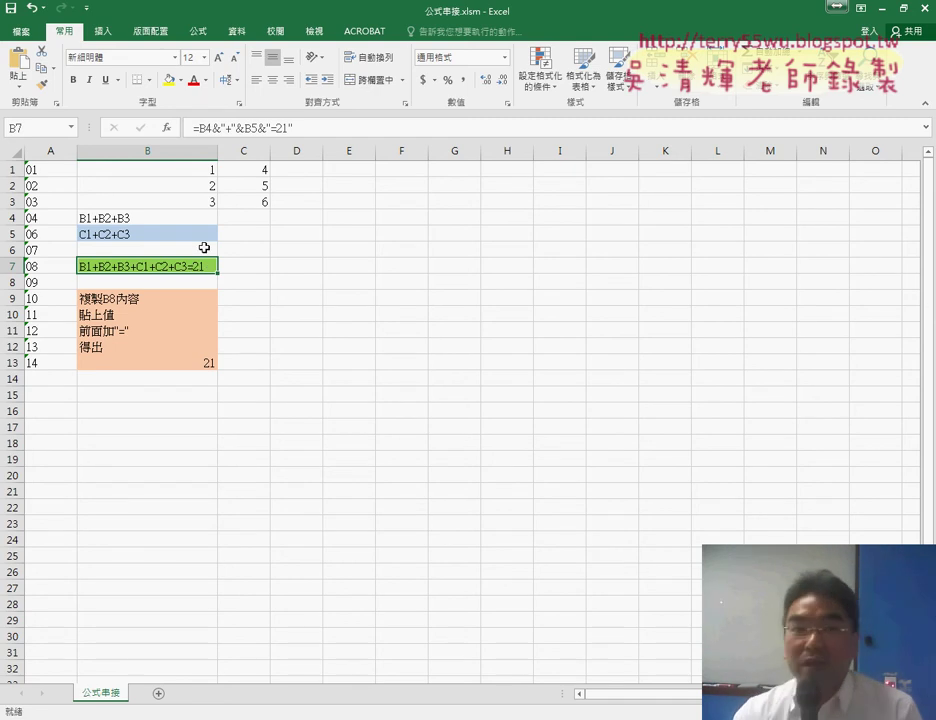
pyautogui.click(196, 171)
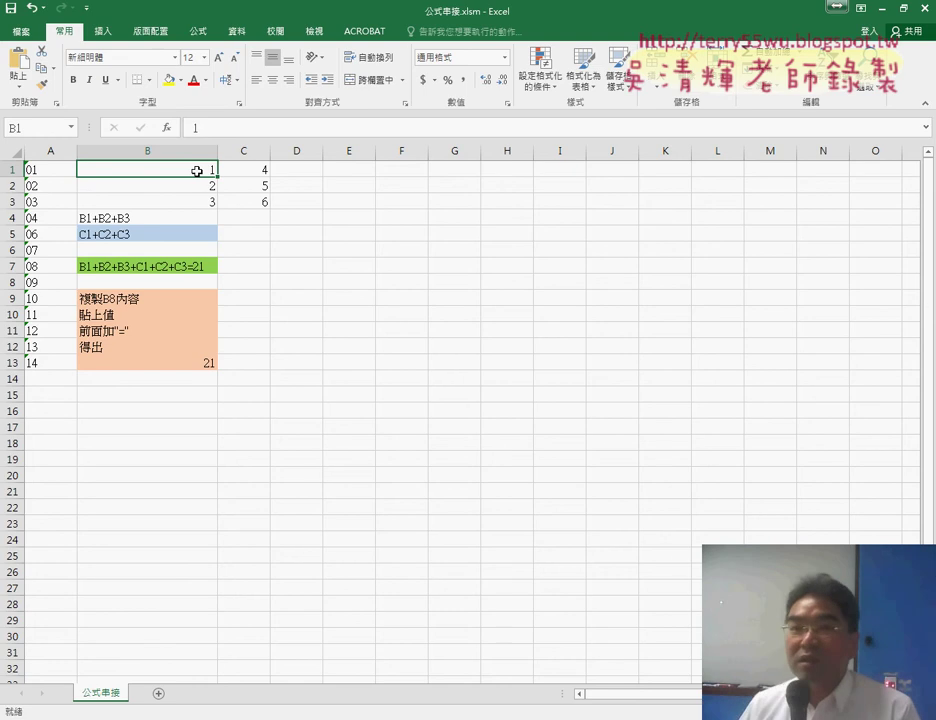
# Enable the 開發人員 (Developer) tab in Excel Options > Customize Ribbon.
pyautogui.click(86, 8)
pyautogui.click(136, 252)
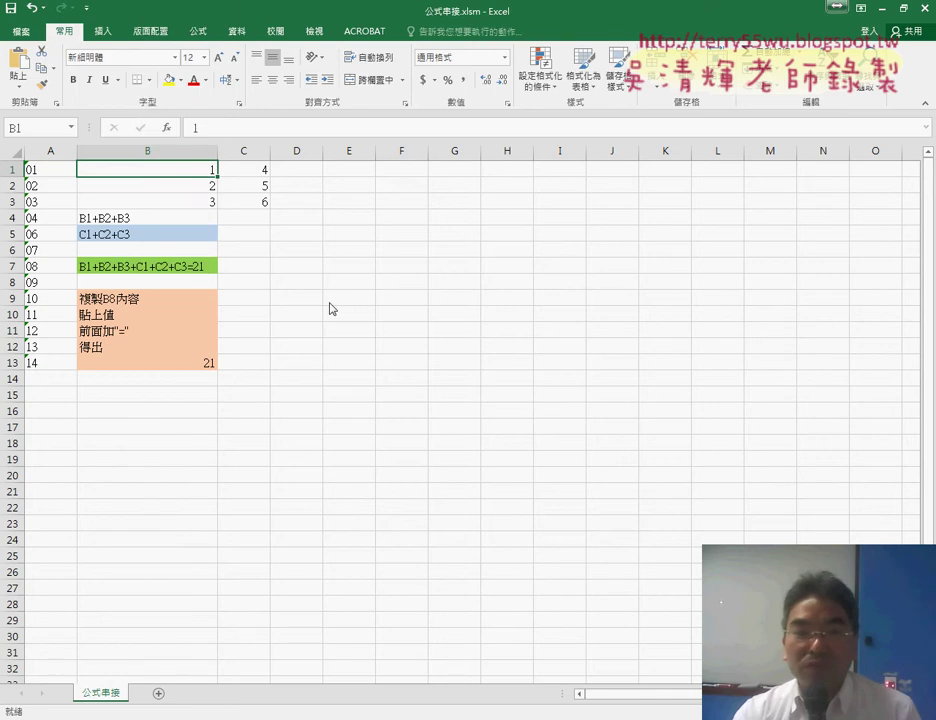
pyautogui.click(195, 268)
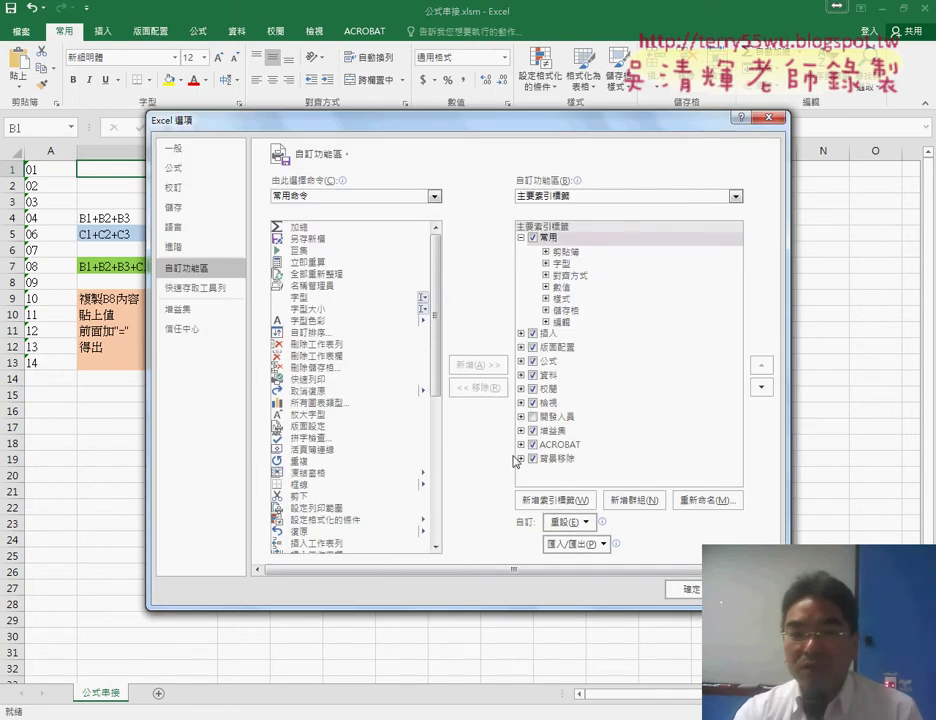
pyautogui.click(532, 417)
pyautogui.click(690, 589)
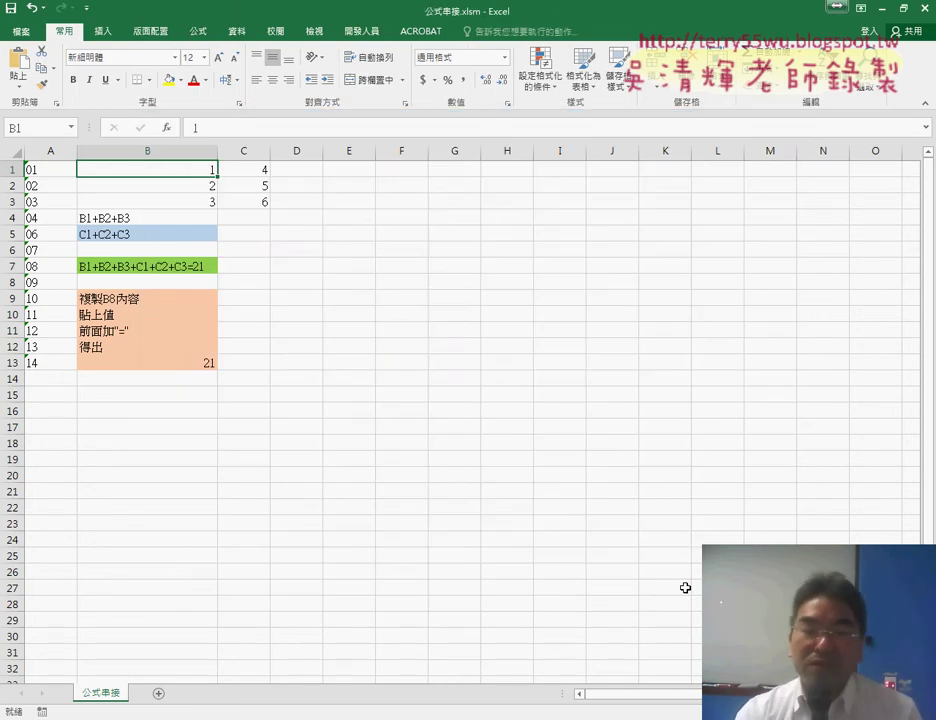
# Open the Visual Basic editor from the Developer tab and resize its window to show Module1.
pyautogui.click(363, 31)
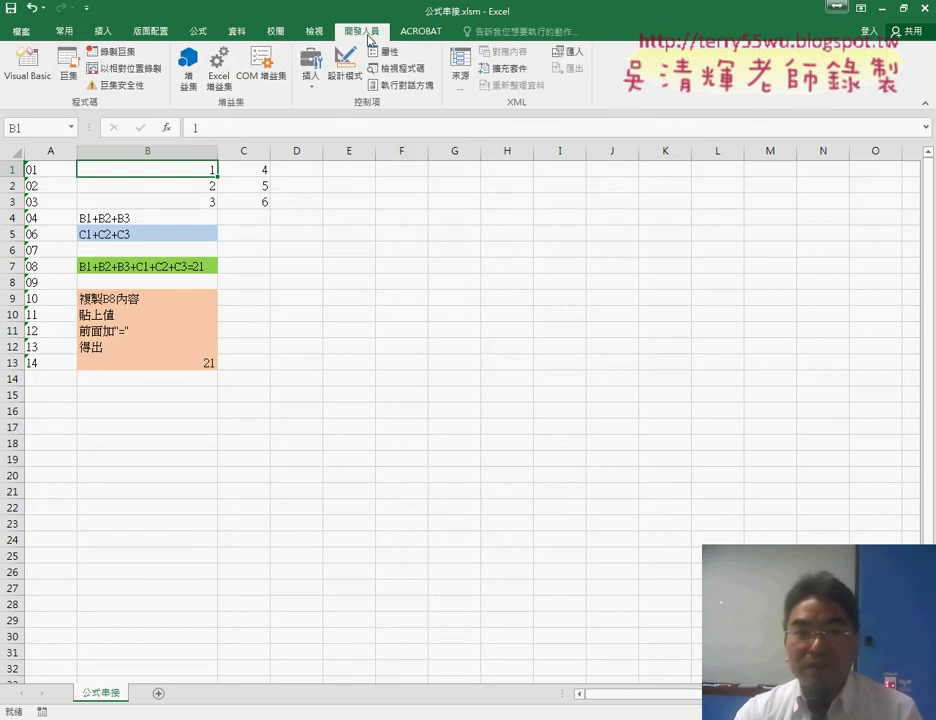
pyautogui.click(30, 72)
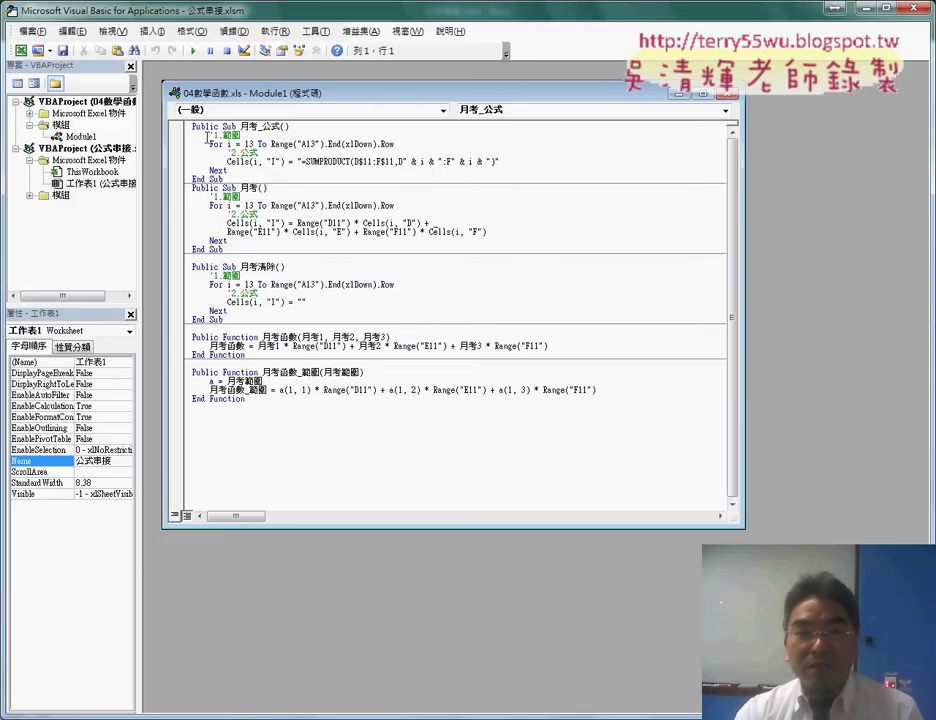
pyautogui.doubleClick(313, 96)
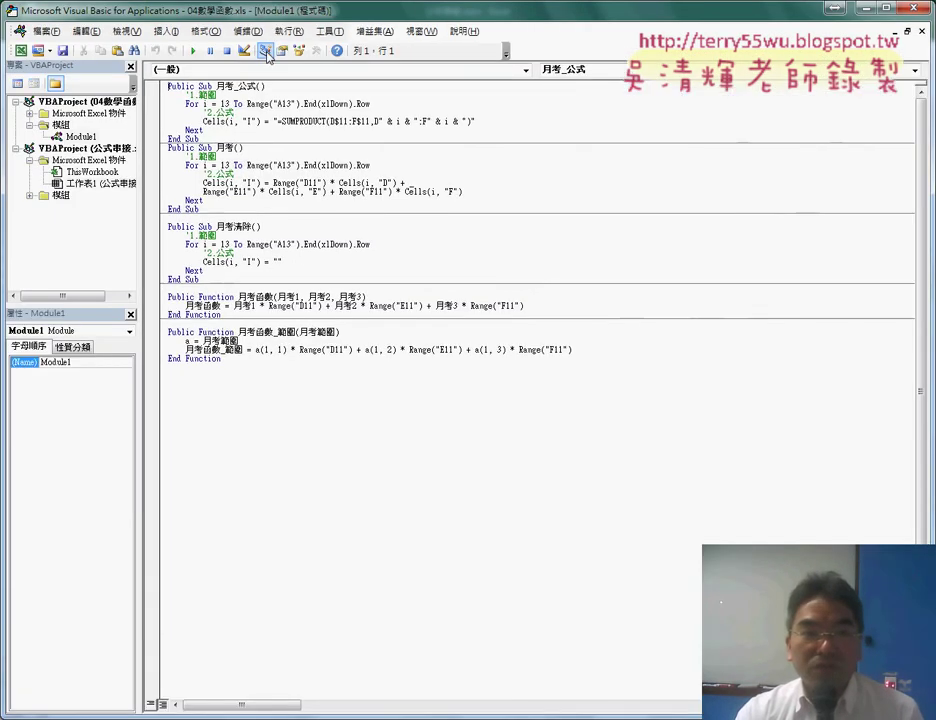
pyautogui.moveTo(188, 14)
pyautogui.mouseDown()
pyautogui.moveTo(157, 57)
pyautogui.moveTo(225, 63)
pyautogui.moveTo(208, 62)
pyautogui.mouseUp()
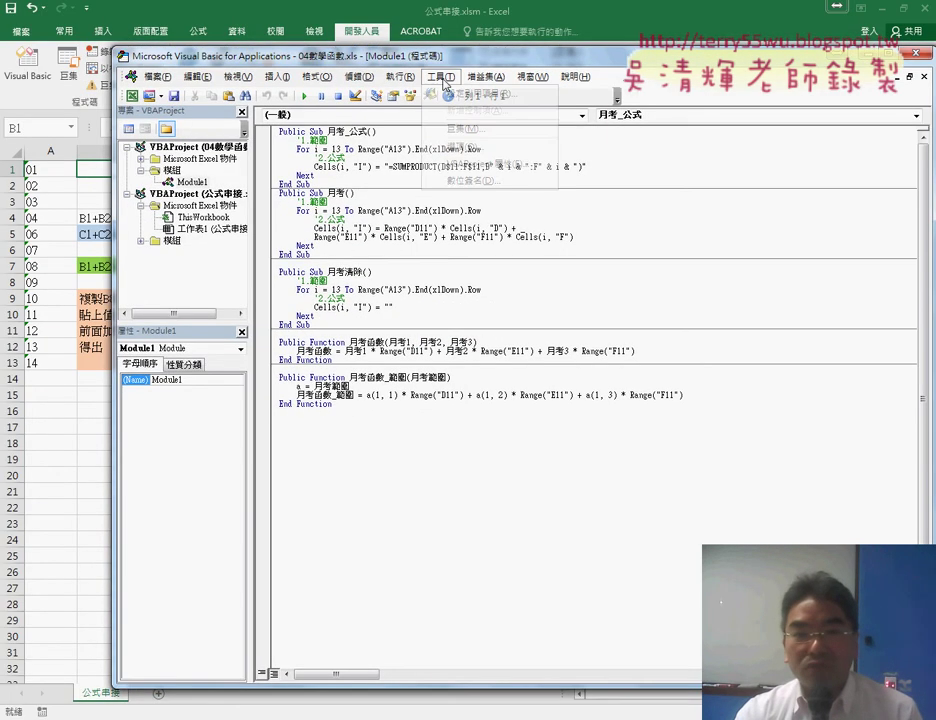
# Set the code font size to 12 under Tools > Options > Editor Format.
pyautogui.click(440, 76)
pyautogui.click(484, 150)
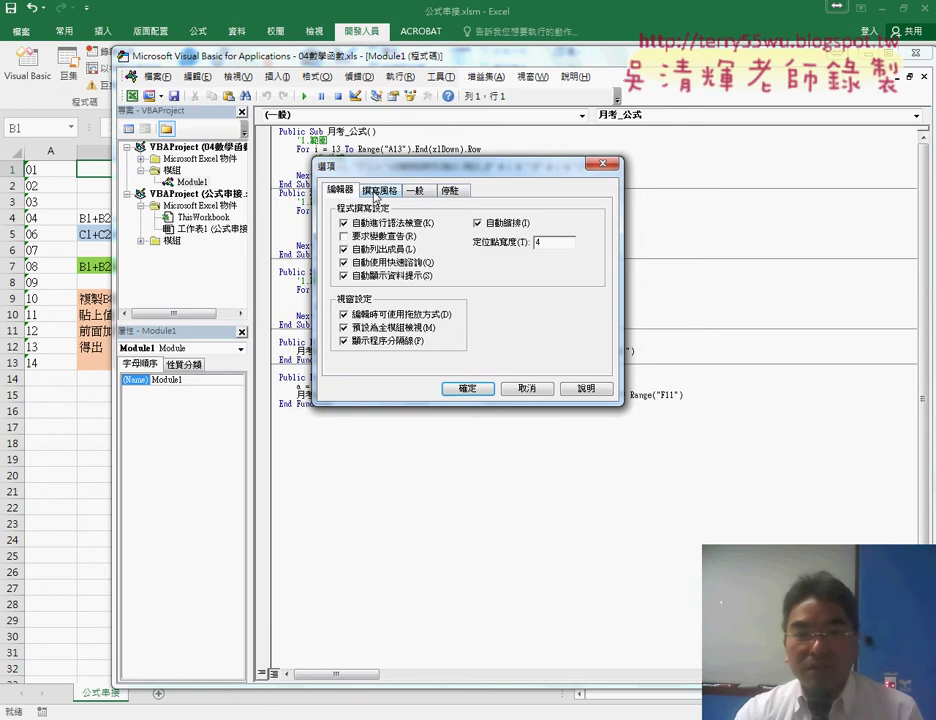
pyautogui.click(374, 194)
pyautogui.click(538, 257)
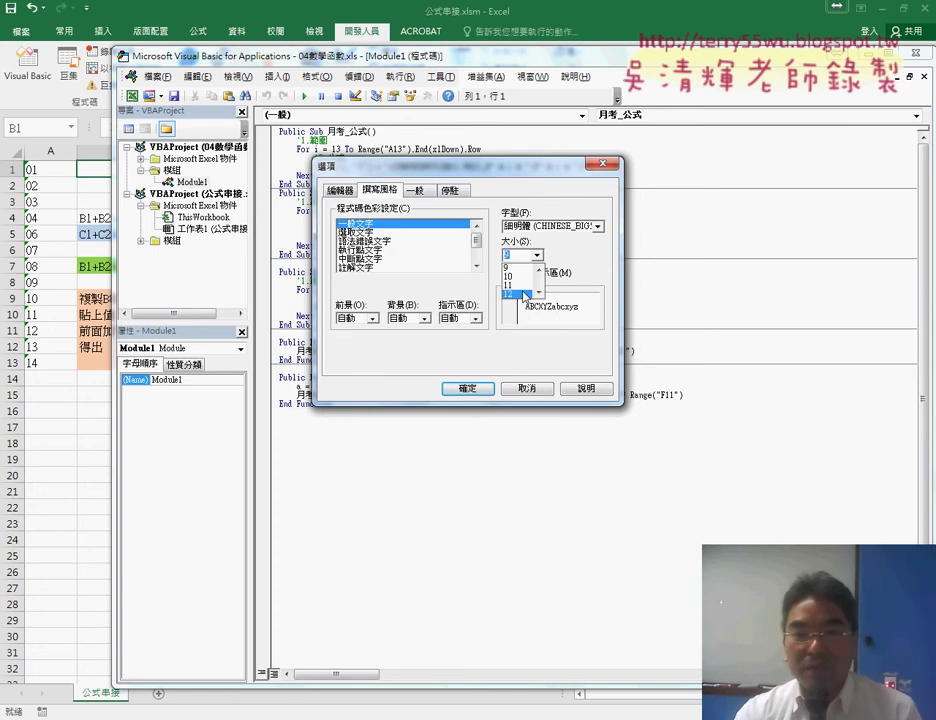
pyautogui.click(521, 294)
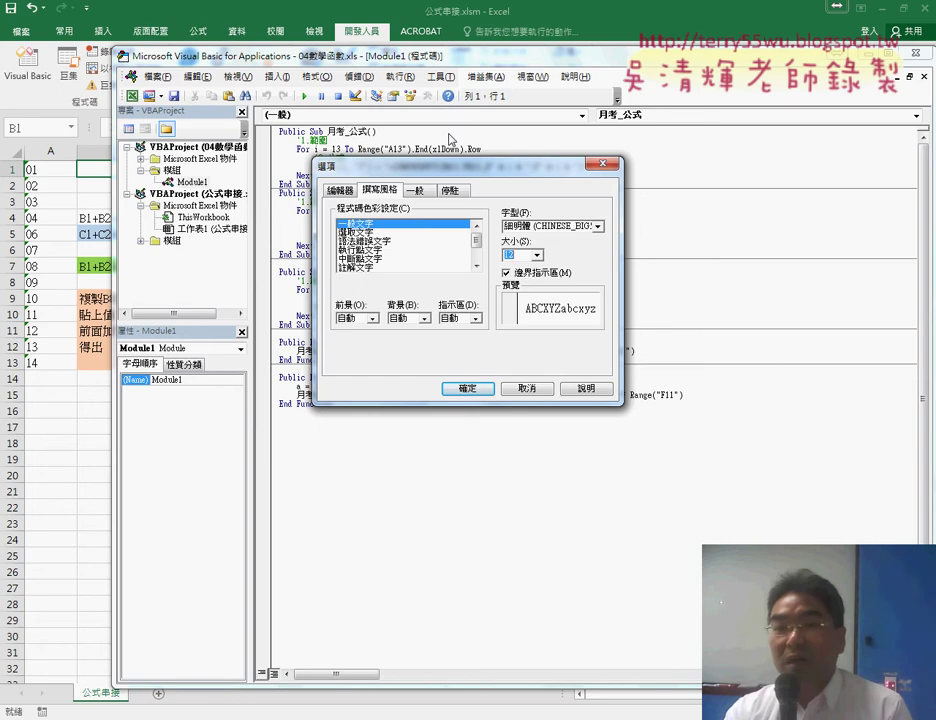
pyautogui.click(538, 256)
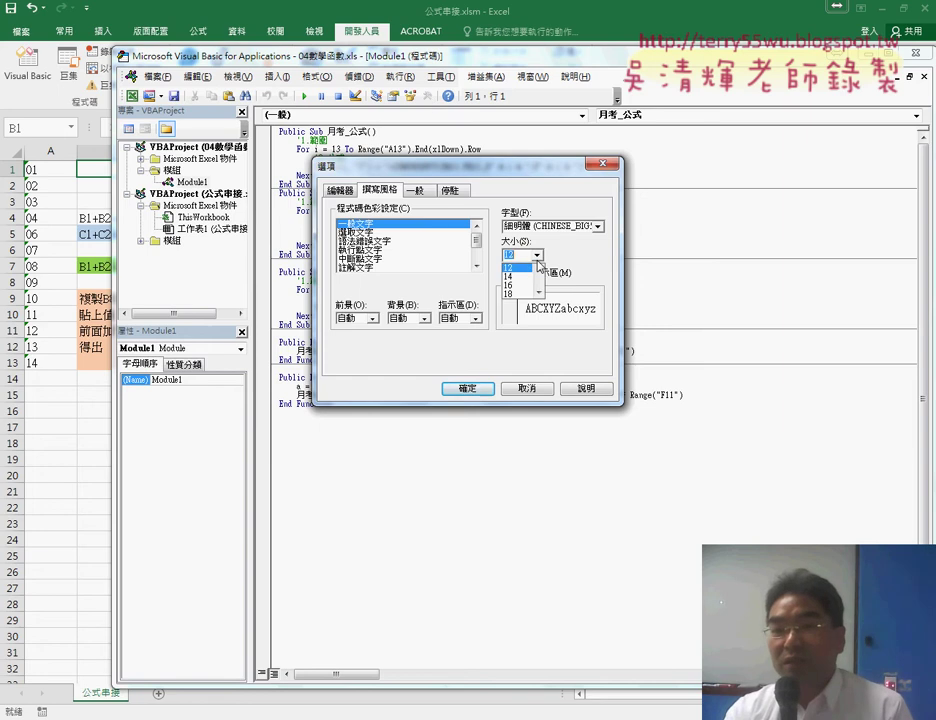
pyautogui.click(520, 267)
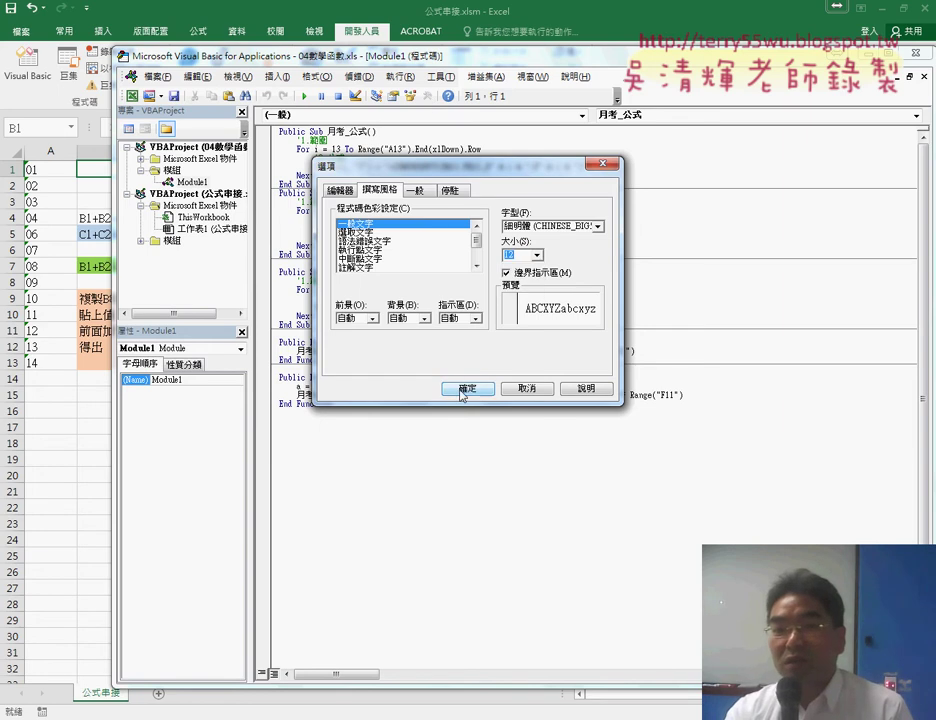
pyautogui.click(465, 388)
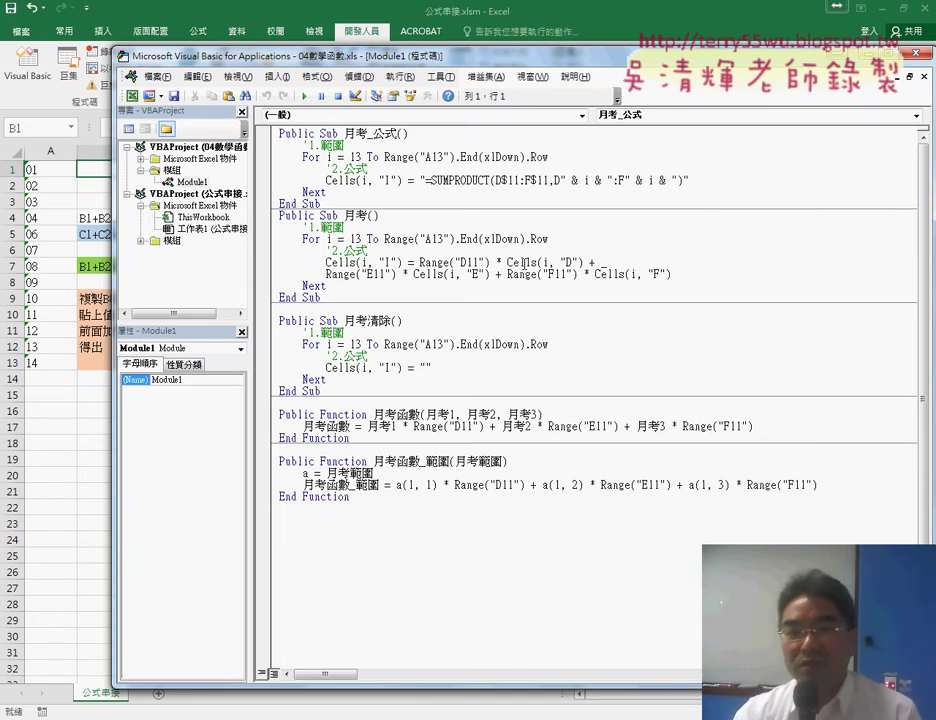
pyautogui.click(440, 77)
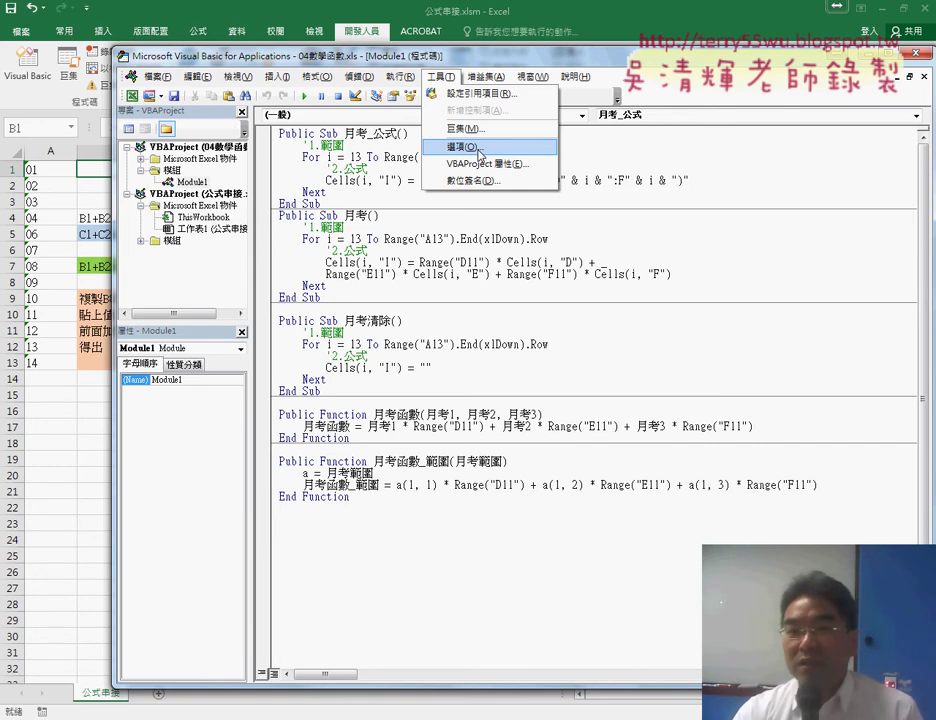
pyautogui.click(470, 310)
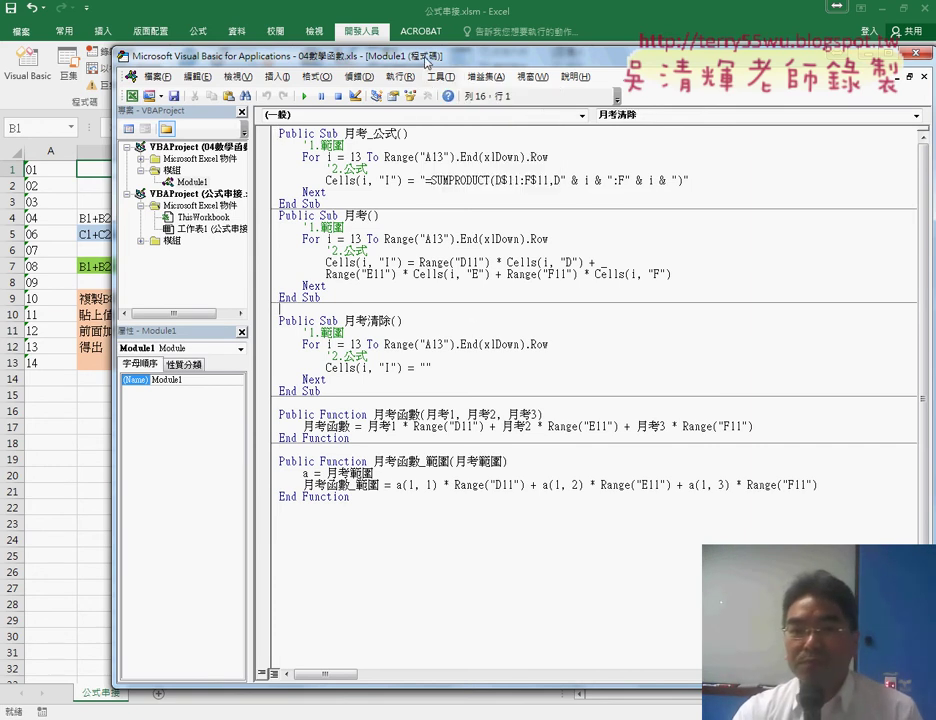
pyautogui.moveTo(424, 47); pyautogui.dragTo(516, 155)
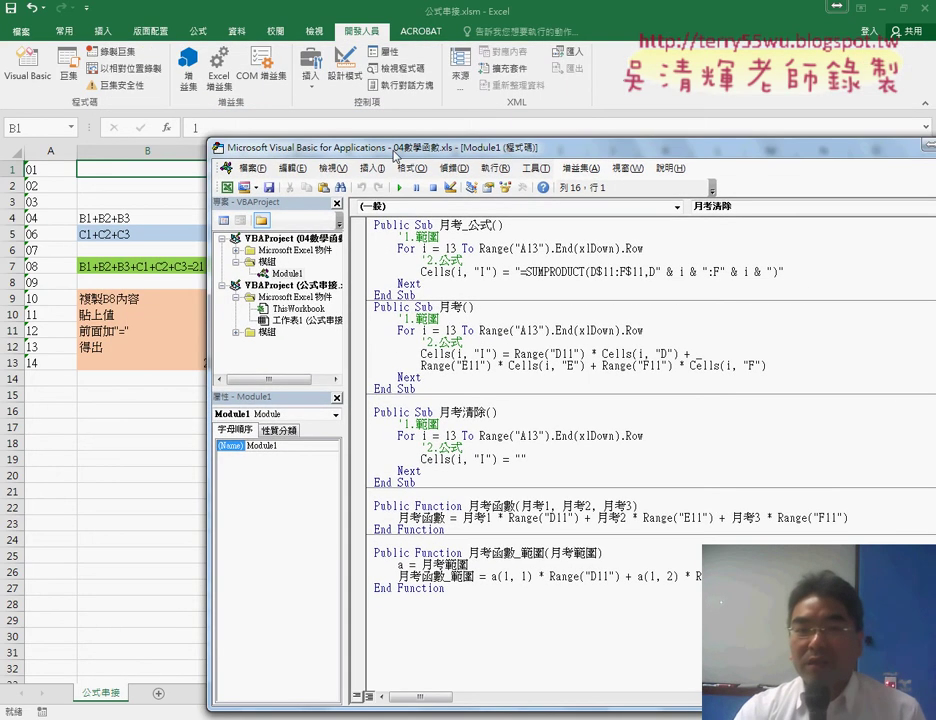
# Open a tall Immediate window and shift the editor right so column B stays visible.
pyautogui.moveTo(395, 153); pyautogui.dragTo(331, 103)
pyautogui.click(270, 117)
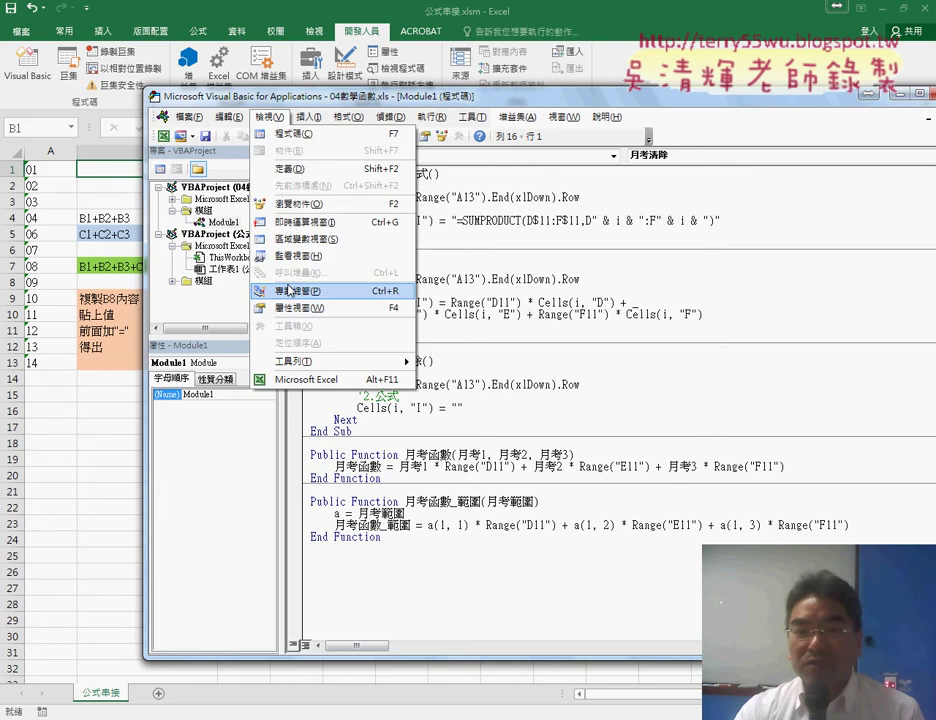
pyautogui.click(300, 222)
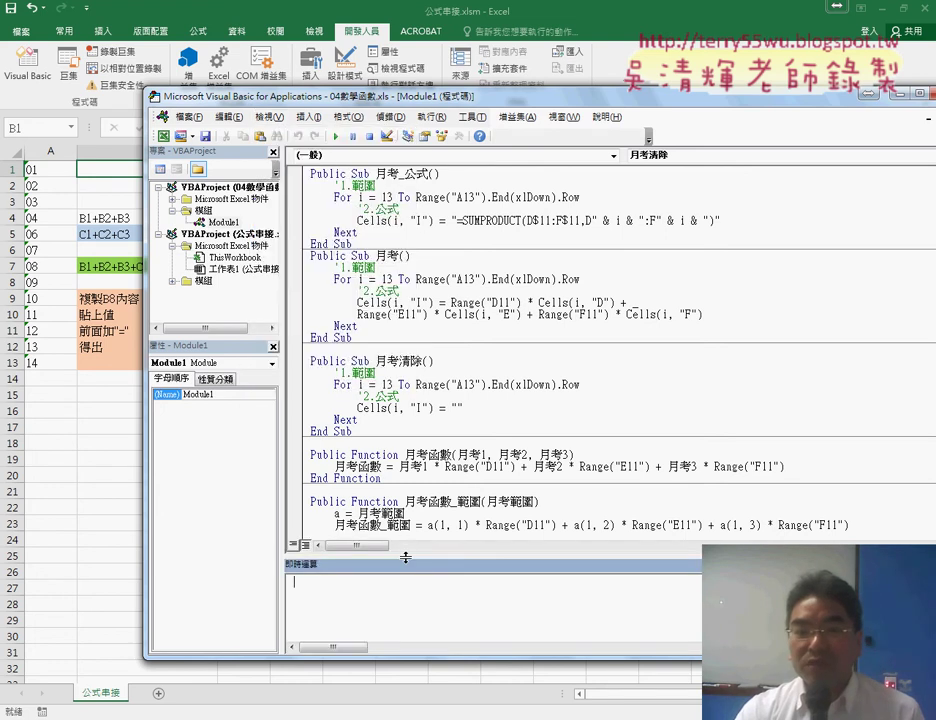
pyautogui.moveTo(405, 557); pyautogui.dragTo(405, 365)
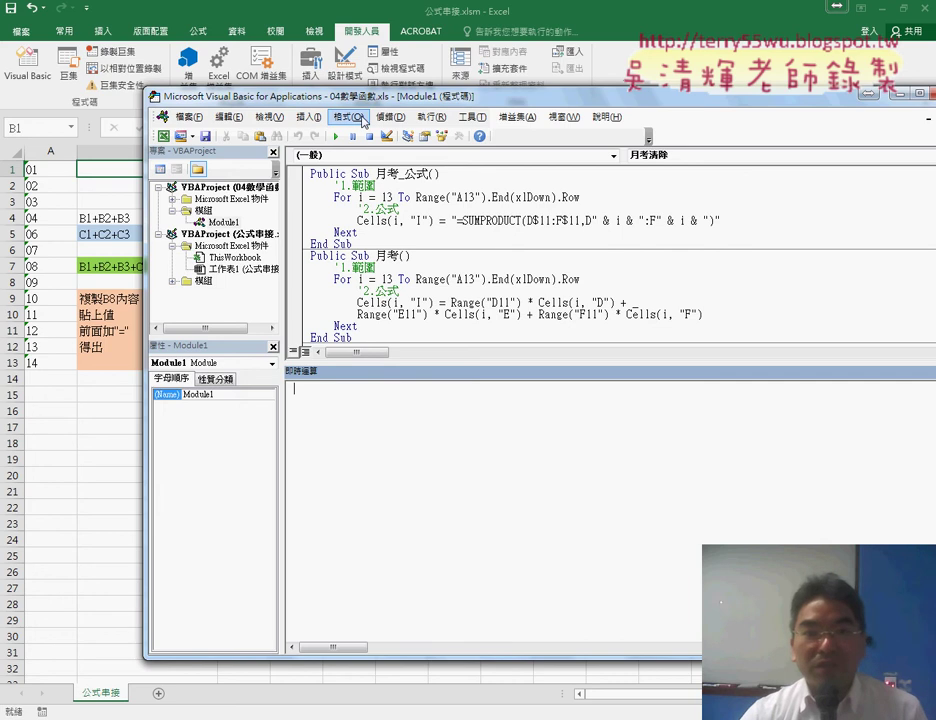
pyautogui.moveTo(350, 96); pyautogui.dragTo(437, 104)
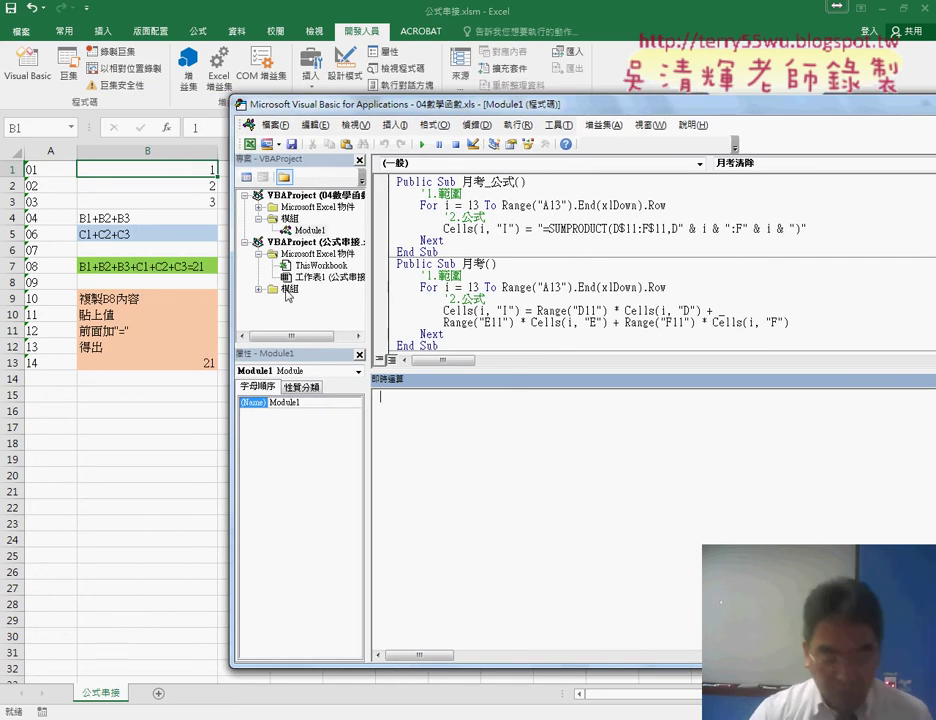
# Run range("B1") and then range("B1").Value in the Immediate window, dismissing each compile error.
pyautogui.click(412, 432)
pyautogui.write('ra')
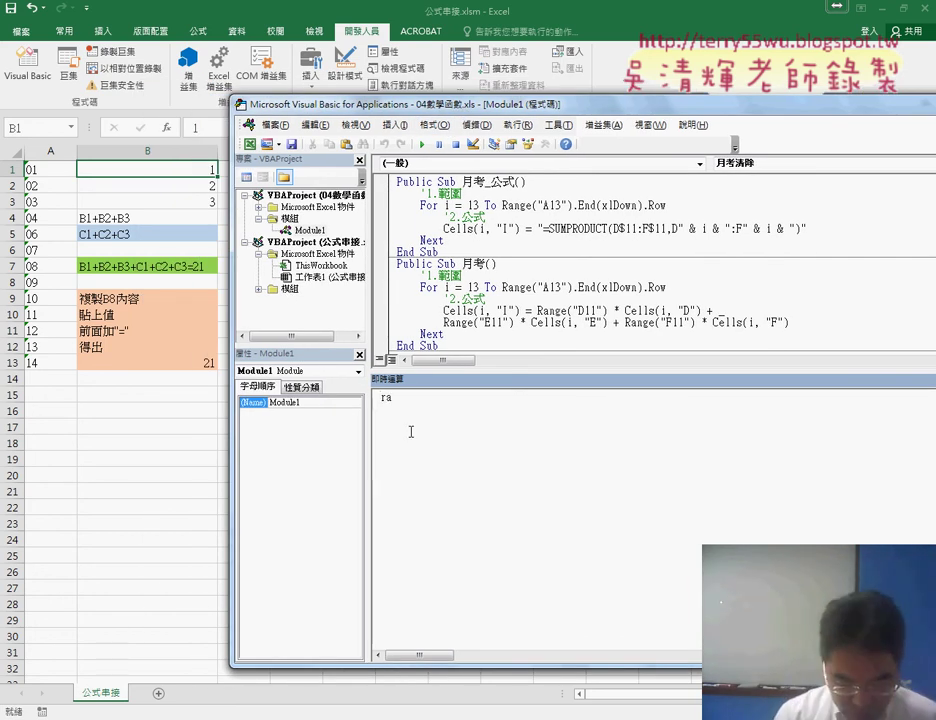
pyautogui.write('nge("B1')
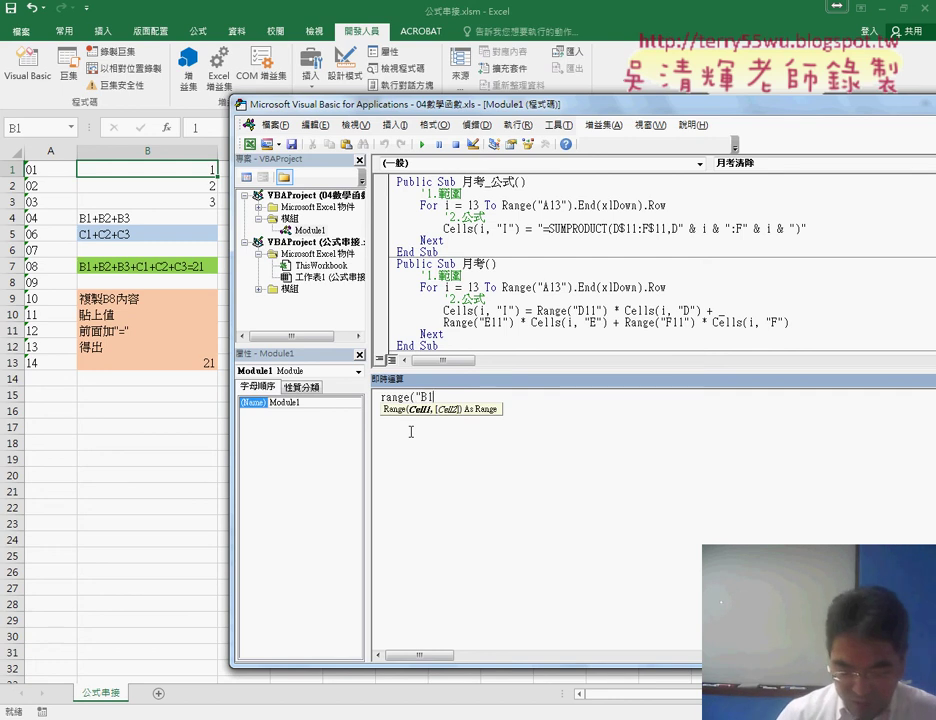
pyautogui.write('")')
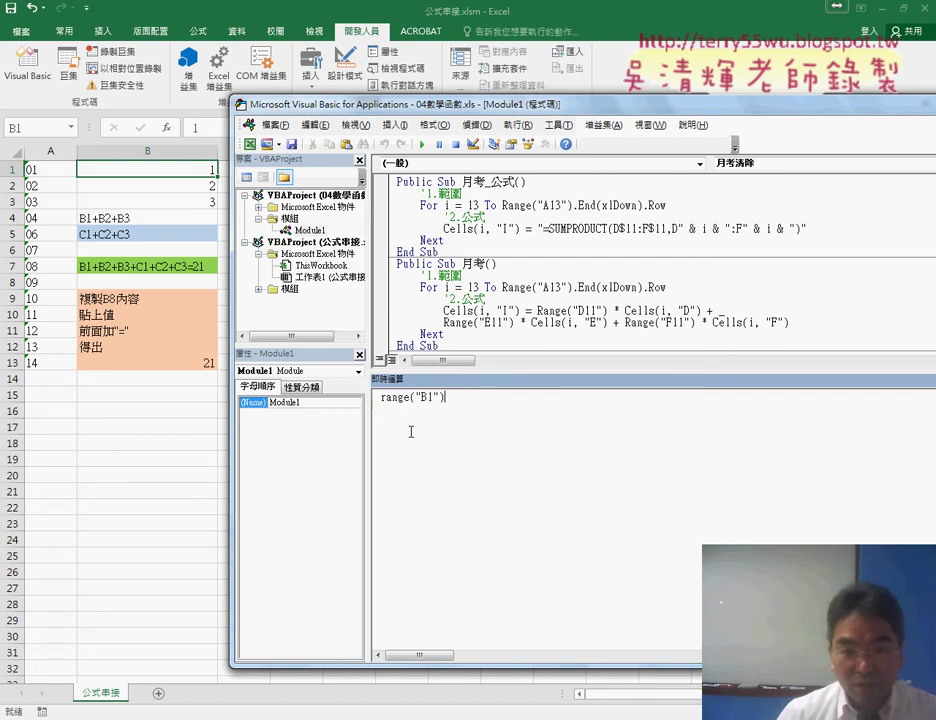
pyautogui.press('Return')
pyautogui.click(473, 422)
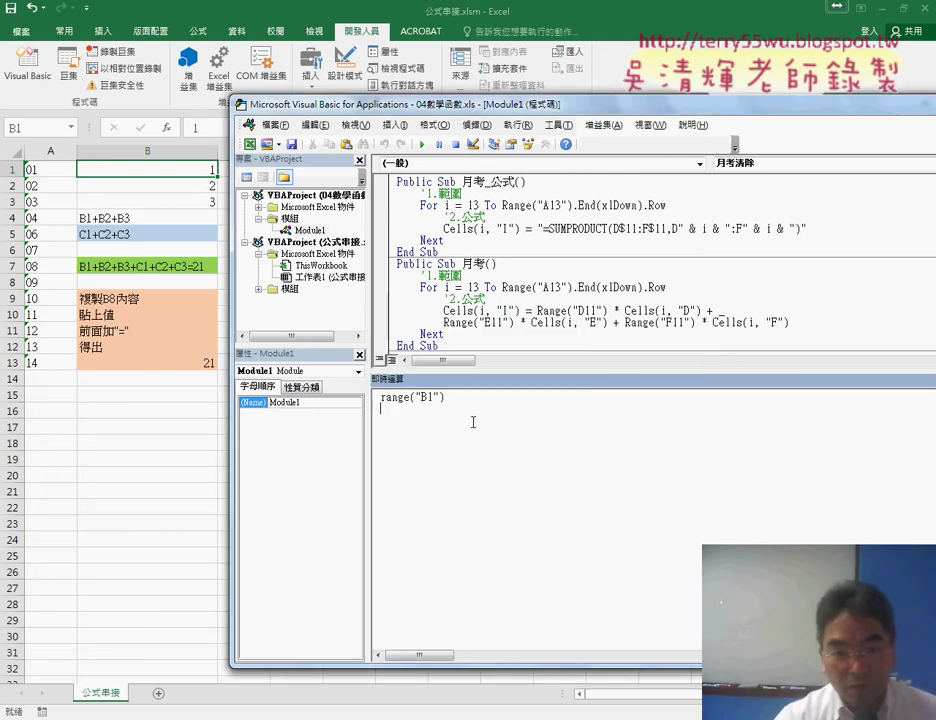
pyautogui.click(477, 397)
pyautogui.write('.')
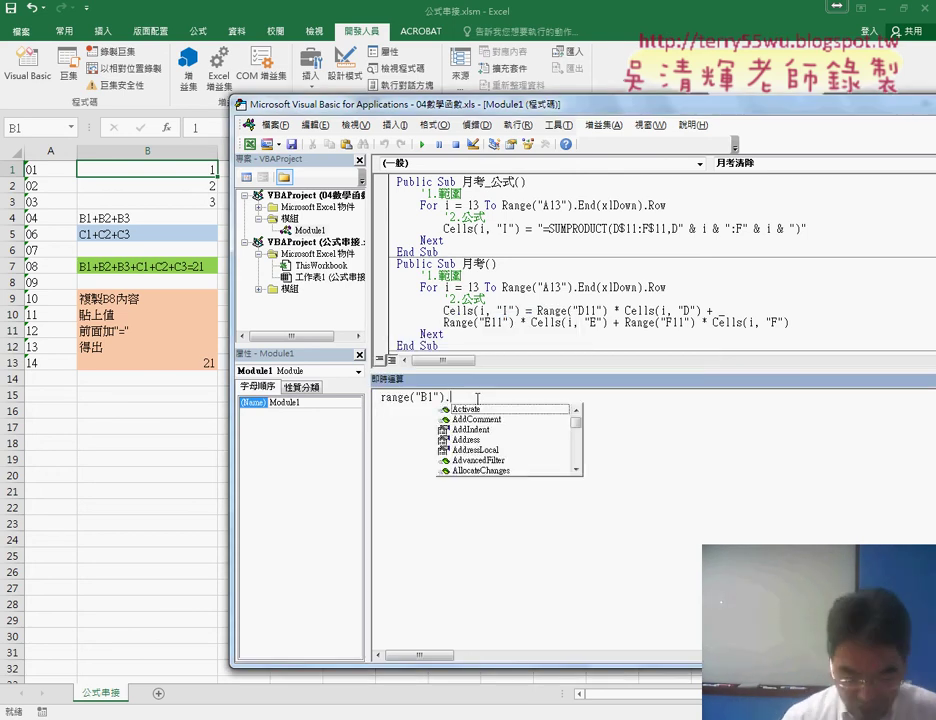
pyautogui.write('v')
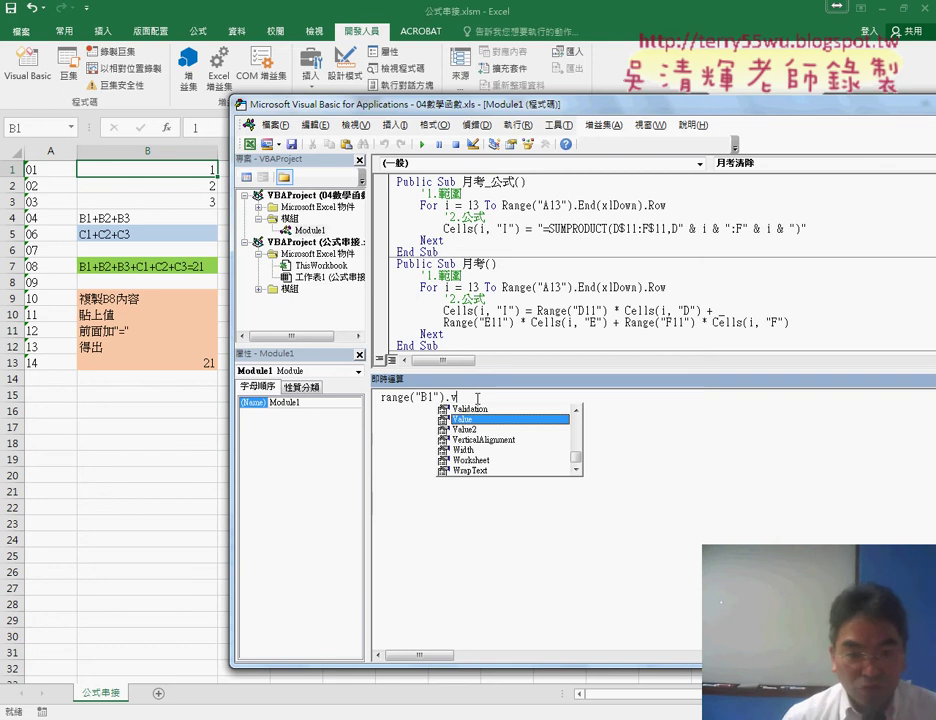
pyautogui.press('Tab')
pyautogui.press('Return')
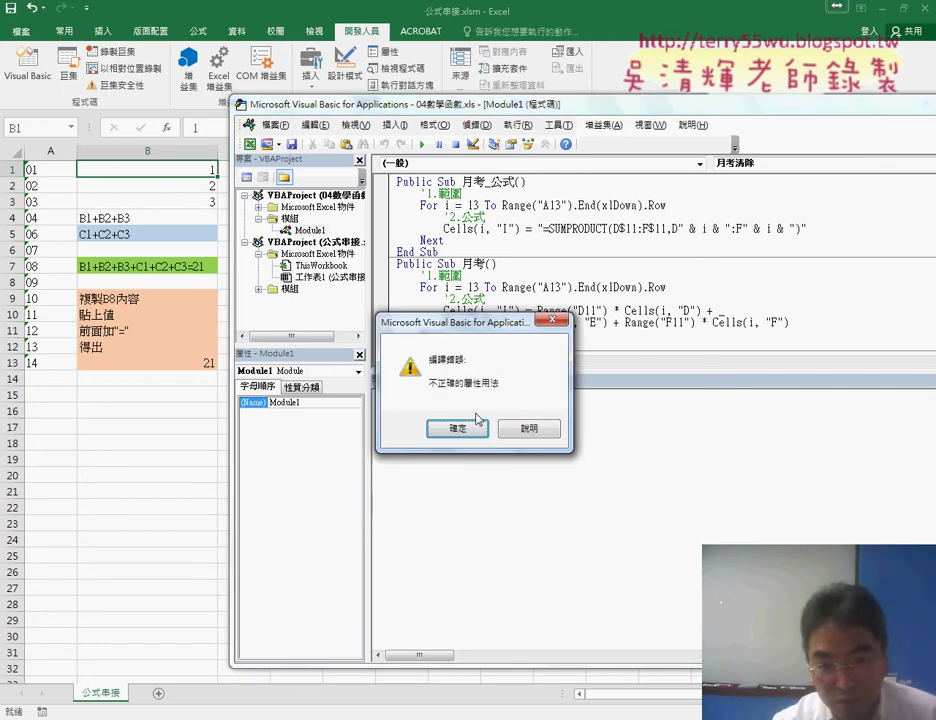
pyautogui.click(464, 428)
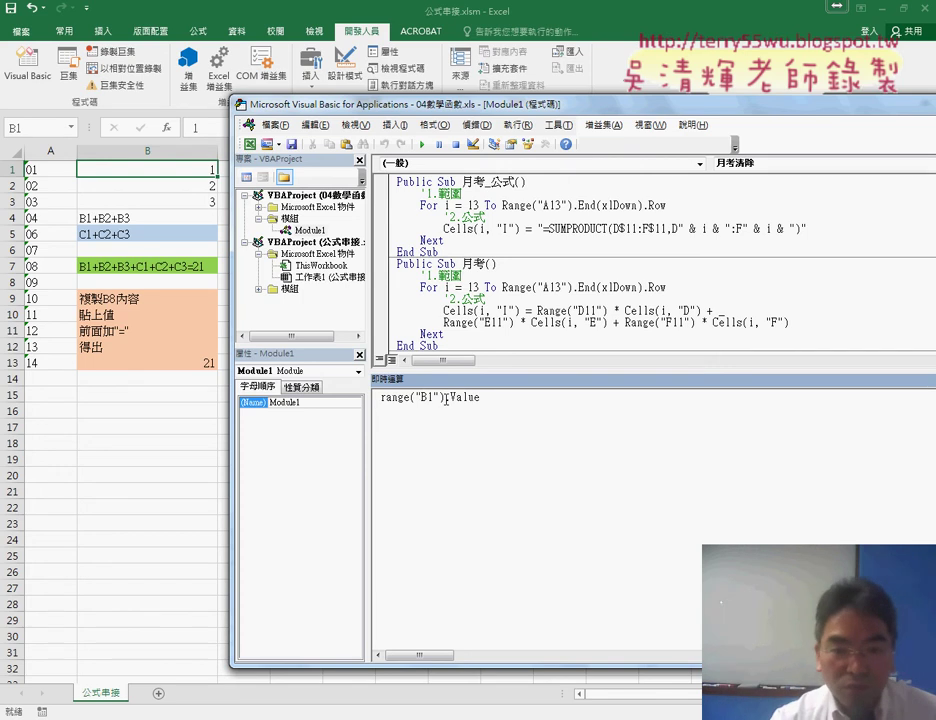
pyautogui.moveTo(444, 397); pyautogui.dragTo(486, 397)
# Rewrite the statement as ? range("B1"), trying .Address briefly before removing it.
pyautogui.press('BackSpace')
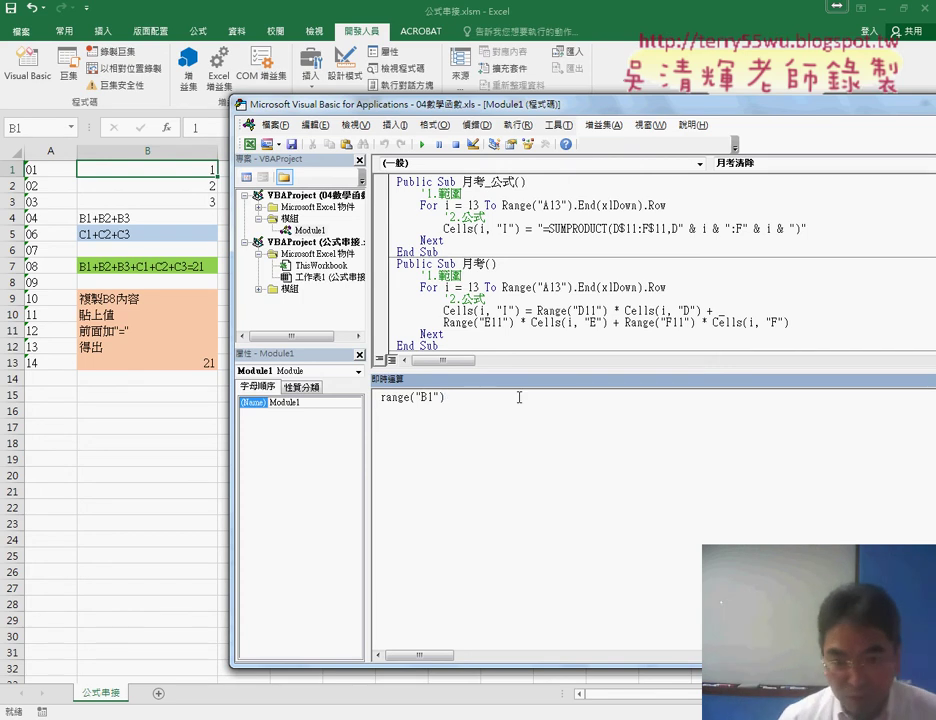
pyautogui.write('.a')
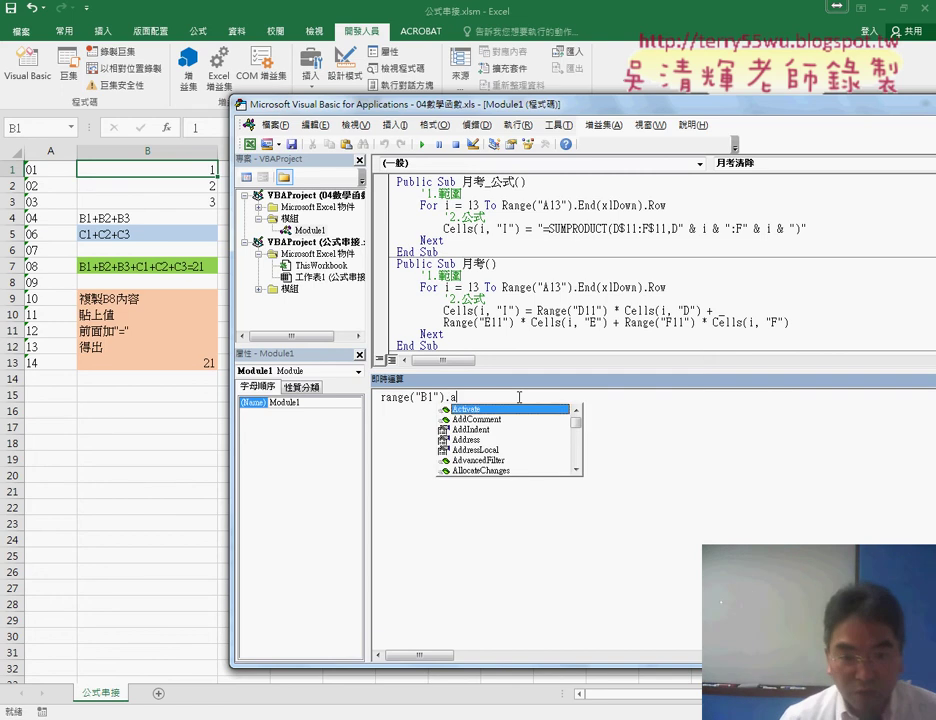
pyautogui.press('Down')
pyautogui.press('Down')
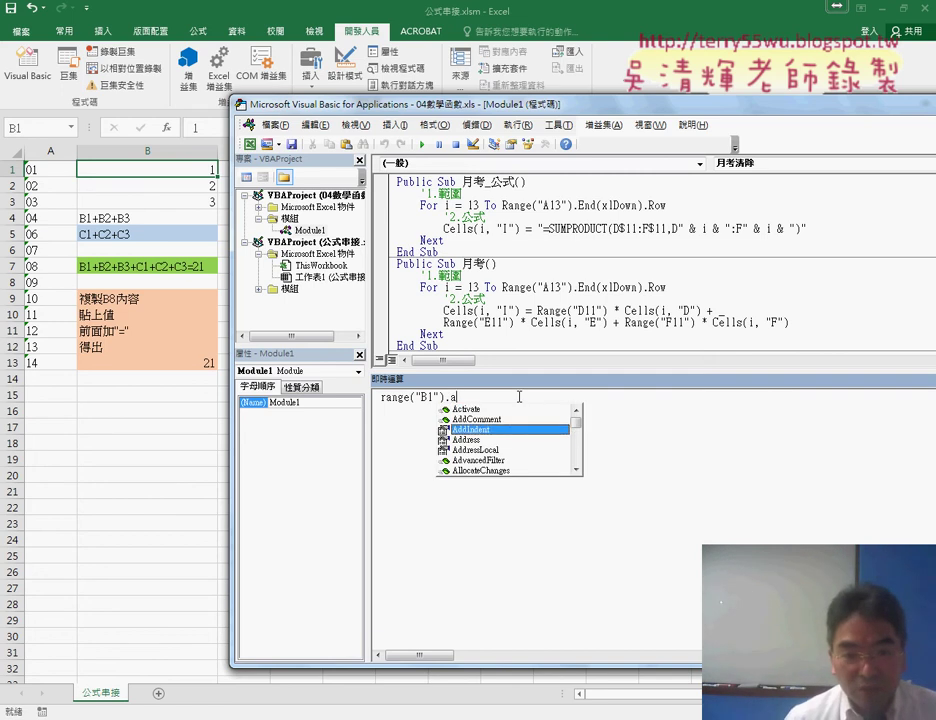
pyautogui.press('Down')
pyautogui.press('space')
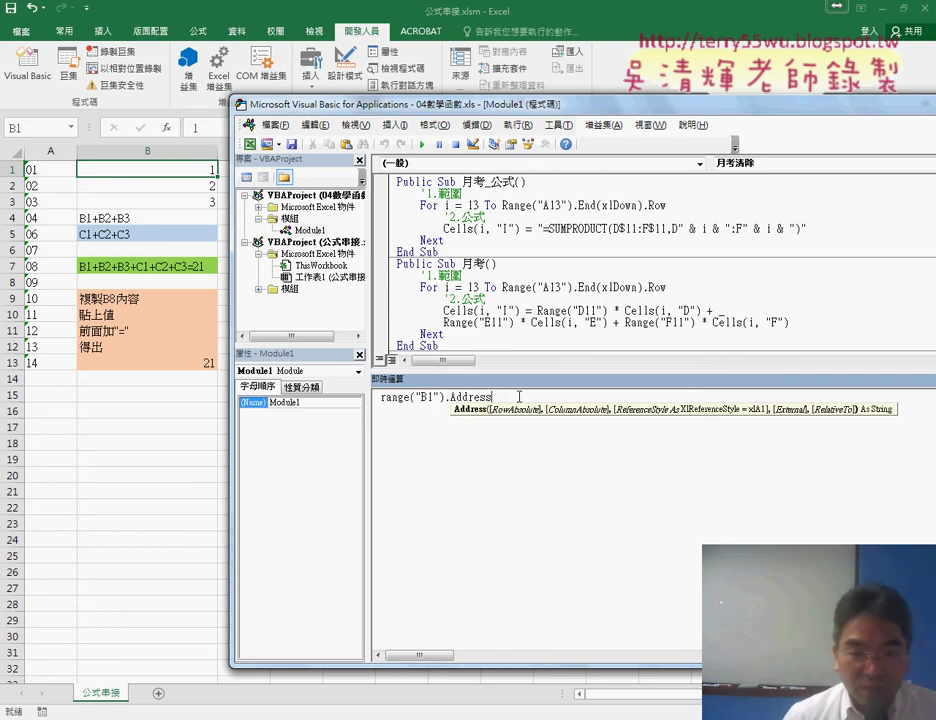
pyautogui.press('Home')
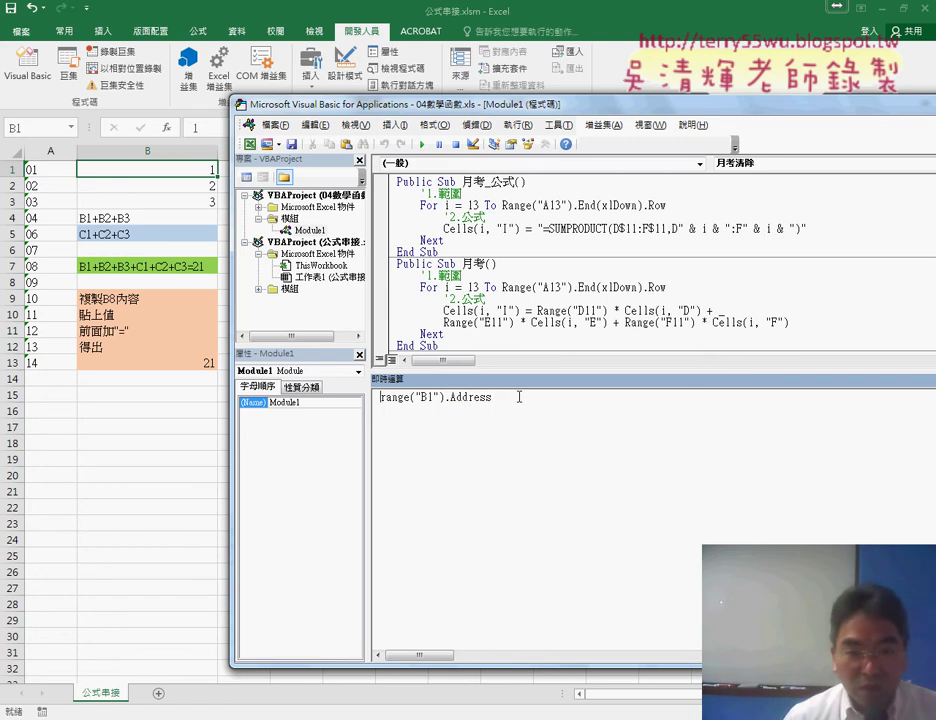
pyautogui.write('?')
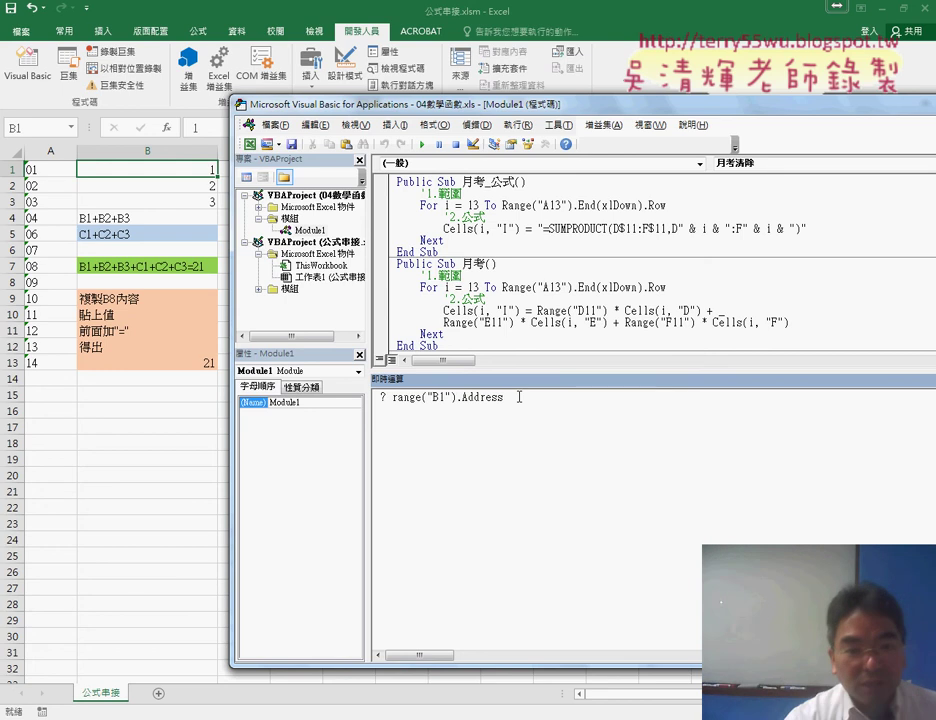
pyautogui.moveTo(456, 398); pyautogui.dragTo(538, 398)
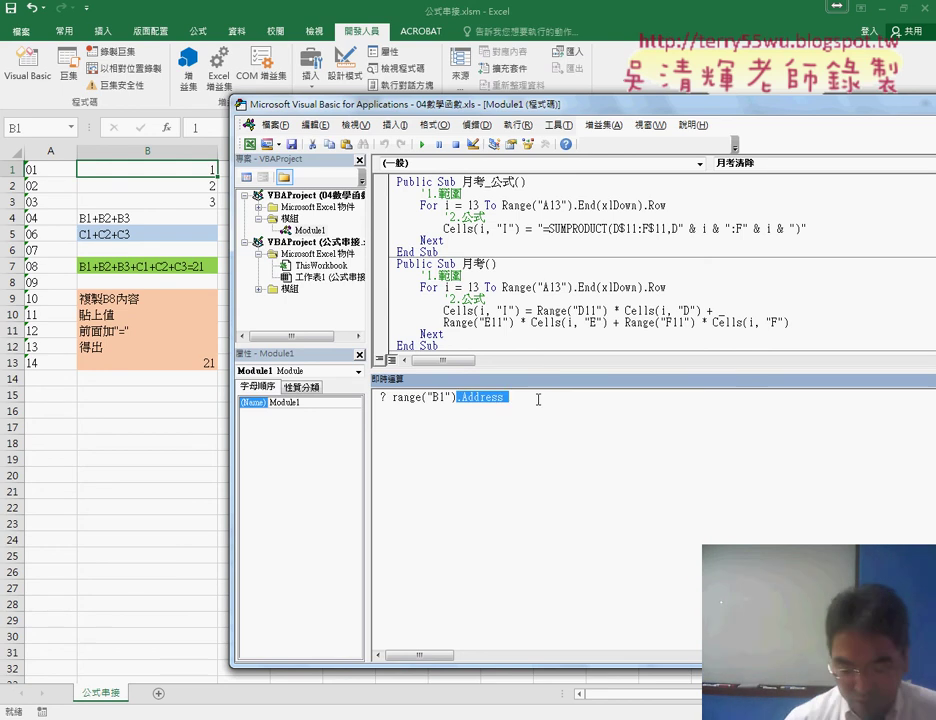
pyautogui.press('Delete')
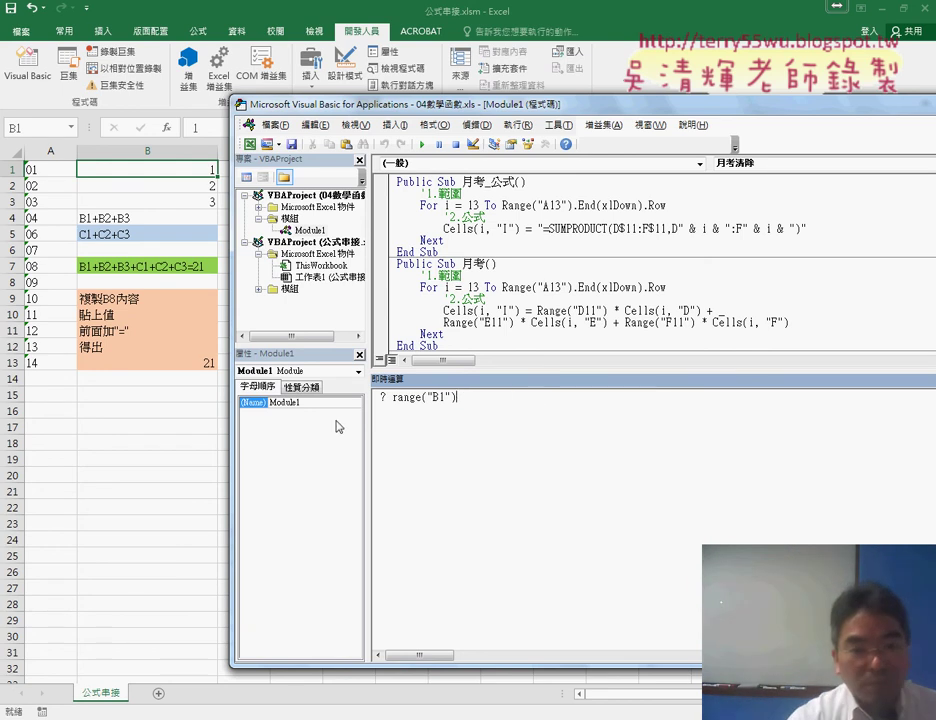
pyautogui.moveTo(392, 398); pyautogui.dragTo(380, 398)
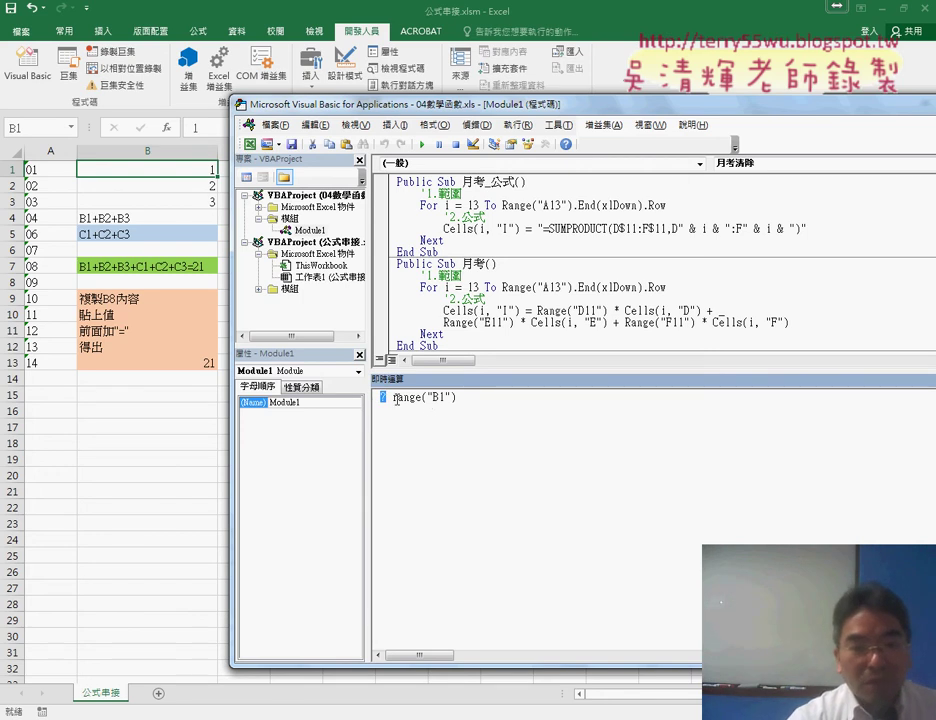
pyautogui.moveTo(382, 398); pyautogui.dragTo(457, 398)
pyautogui.click(476, 398)
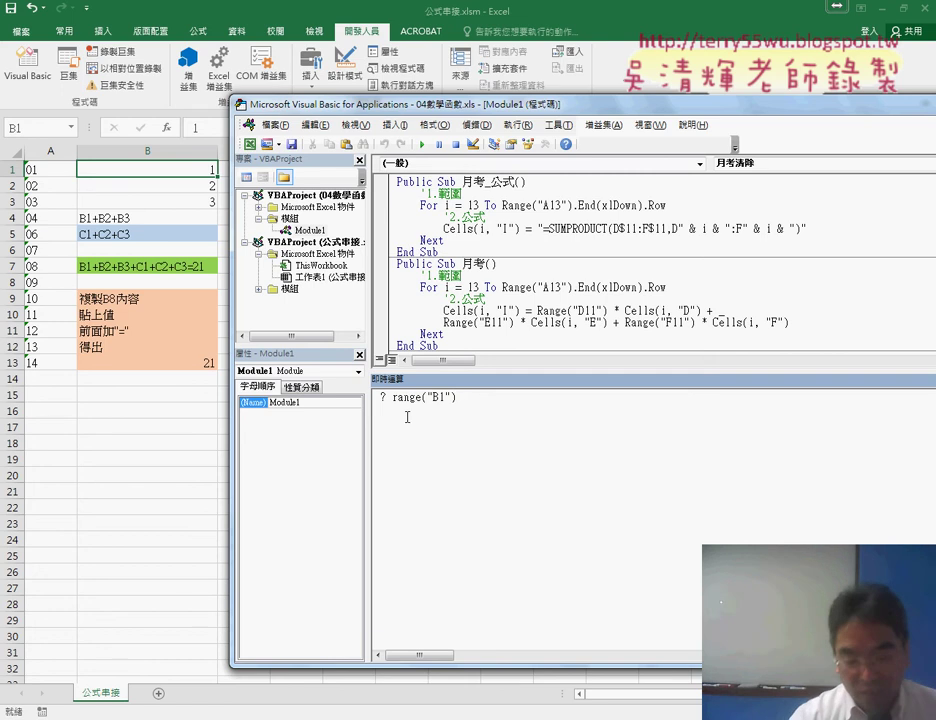
# Run ? range("B1") to print 1, then ? range("B2") to print 2.
pyautogui.press('Return')
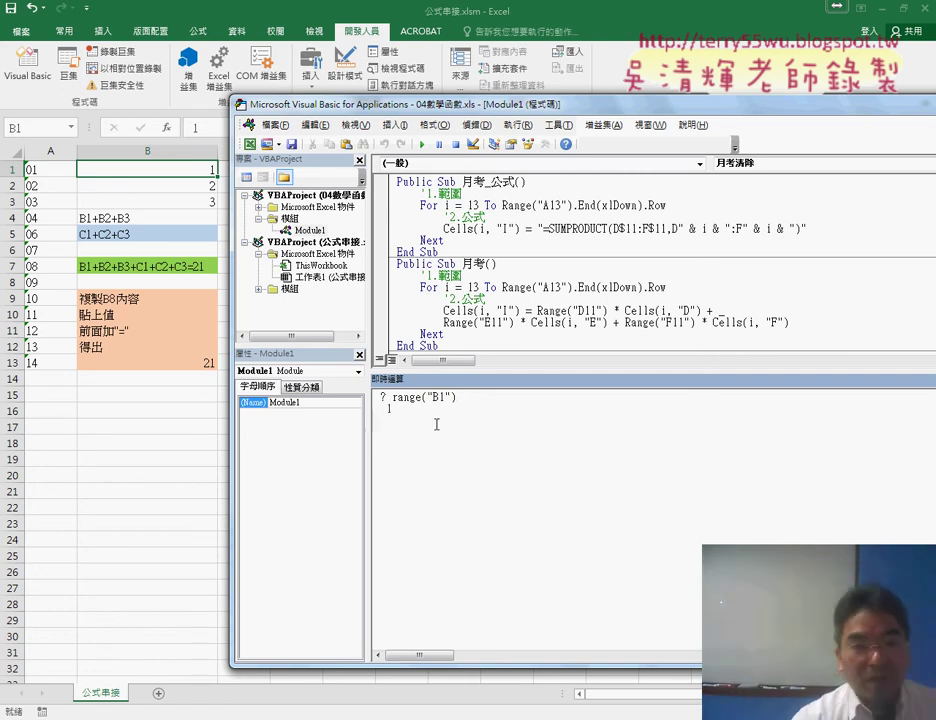
pyautogui.moveTo(394, 408); pyautogui.dragTo(386, 408)
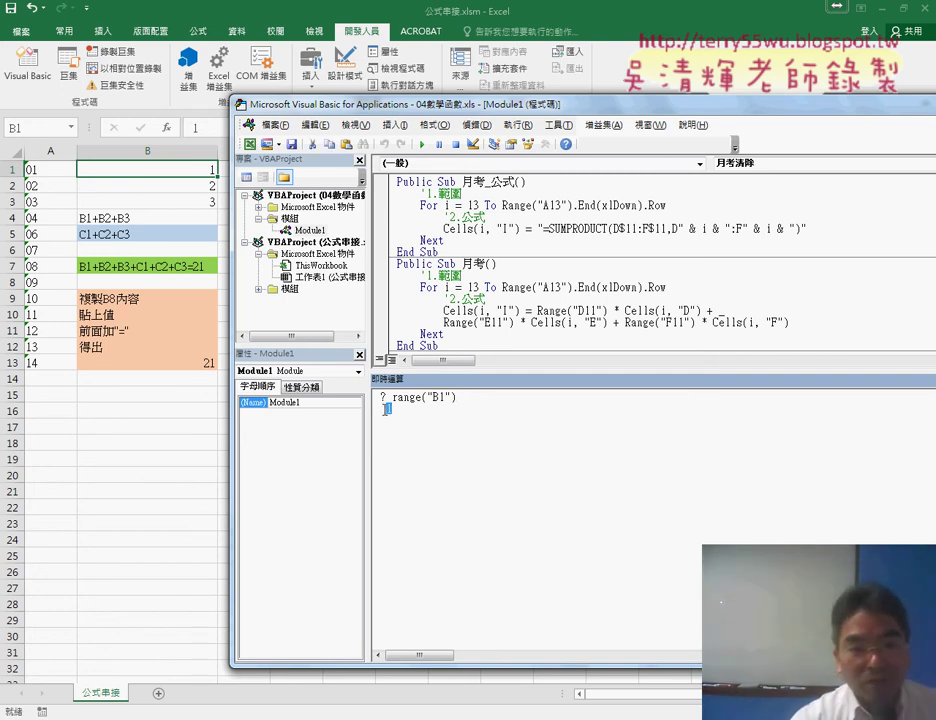
pyautogui.doubleClick(446, 397)
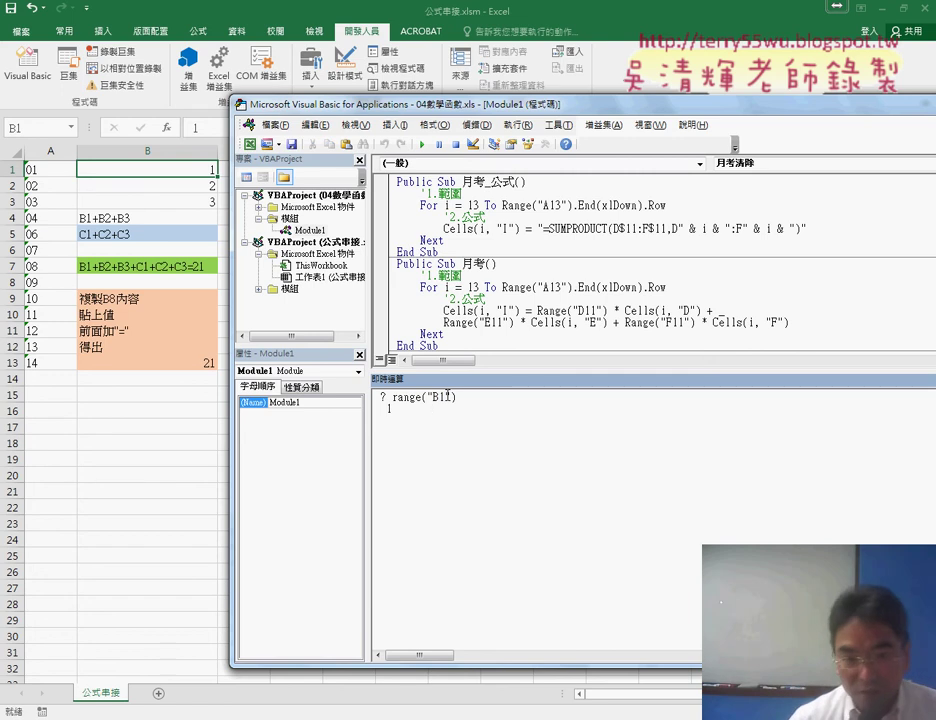
pyautogui.press('Delete')
pyautogui.write('2')
pyautogui.press('Return')
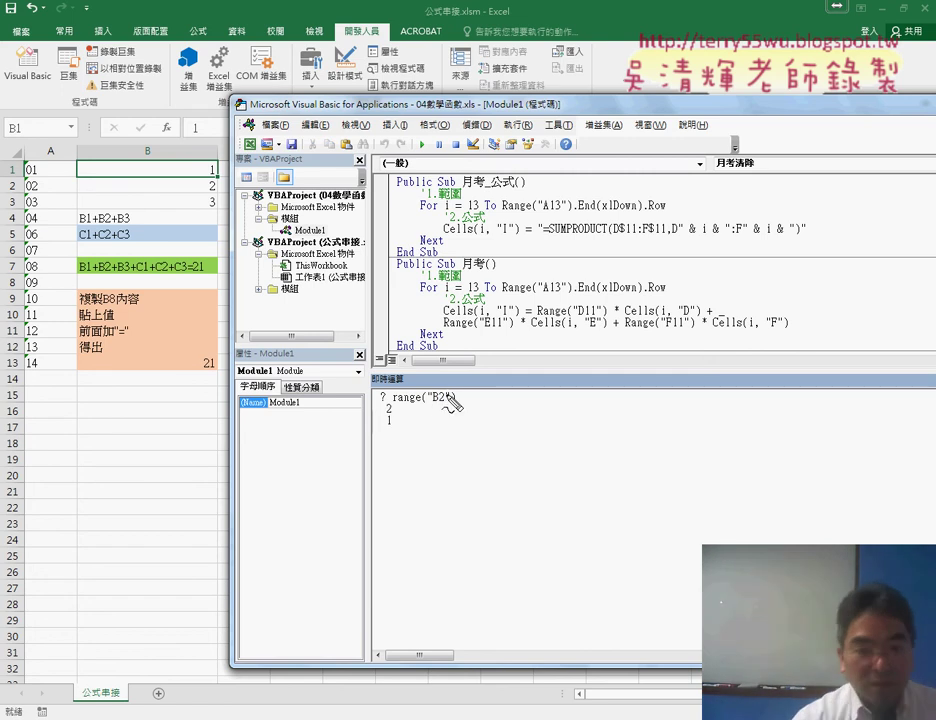
pyautogui.moveTo(458, 397); pyautogui.dragTo(393, 420)
pyautogui.press('Delete')
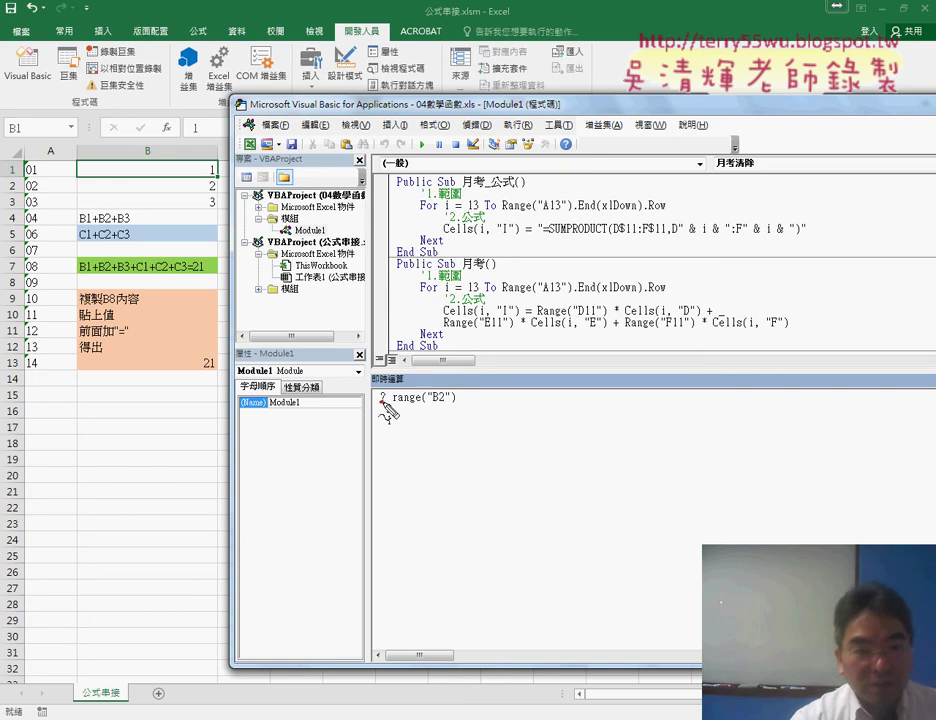
pyautogui.hotkey('ctrl', 'z')
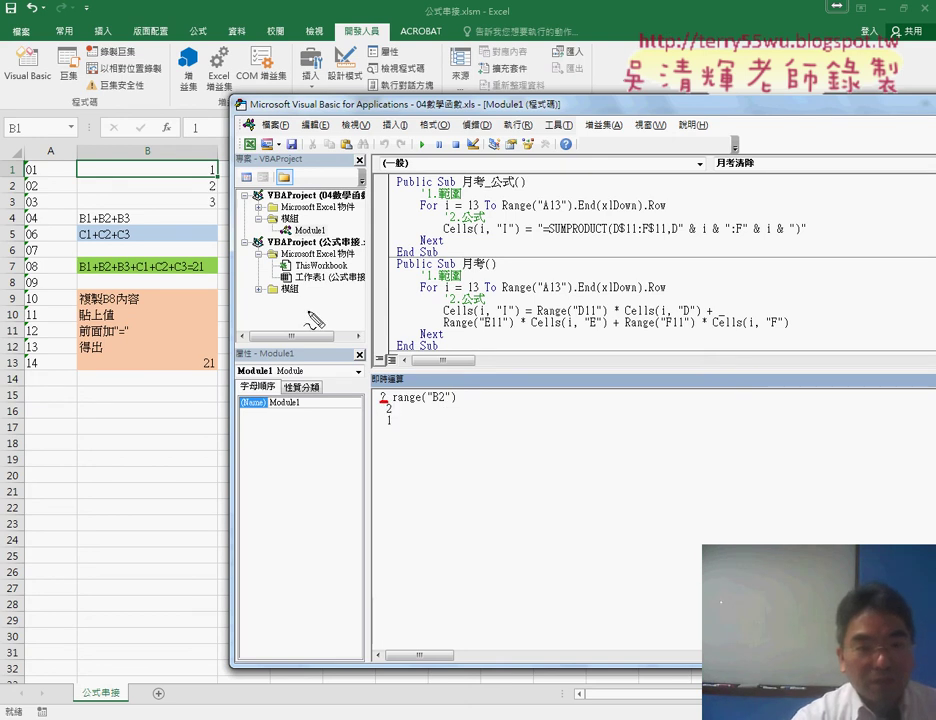
# Ink a note that ? means print, mark the query and B1's value, then clear the ink.
pyautogui.moveTo(316, 308)
pyautogui.mouseDown()
pyautogui.moveTo(316, 352)
pyautogui.moveTo(324, 310)
pyautogui.moveTo(360, 345)
pyautogui.moveTo(404, 318)
pyautogui.moveTo(398, 328)
pyautogui.mouseUp()
pyautogui.moveTo(380, 312); pyautogui.dragTo(405, 307)
pyautogui.moveTo(399, 405); pyautogui.dragTo(450, 405)
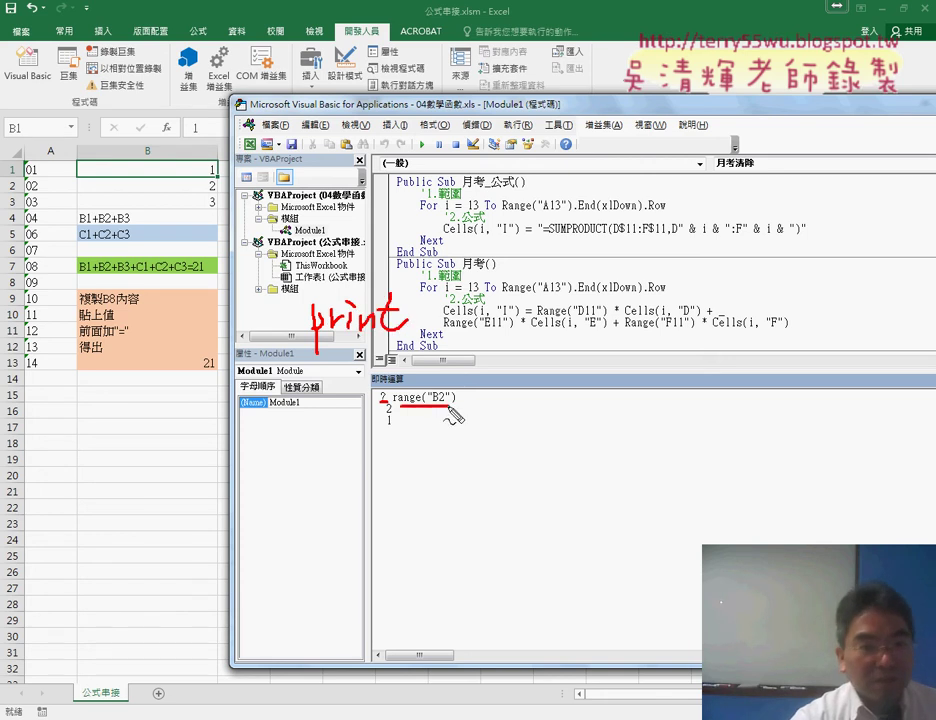
pyautogui.moveTo(212, 160)
pyautogui.mouseDown()
pyautogui.moveTo(232, 230)
pyautogui.moveTo(372, 402)
pyautogui.moveTo(416, 428)
pyautogui.mouseUp()
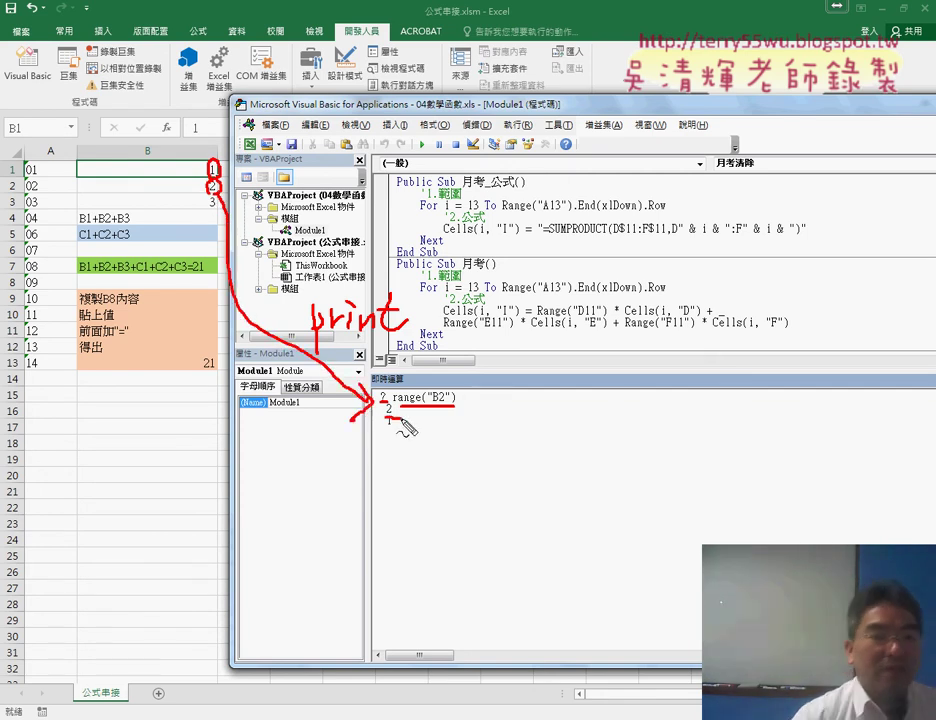
pyautogui.press('Escape')
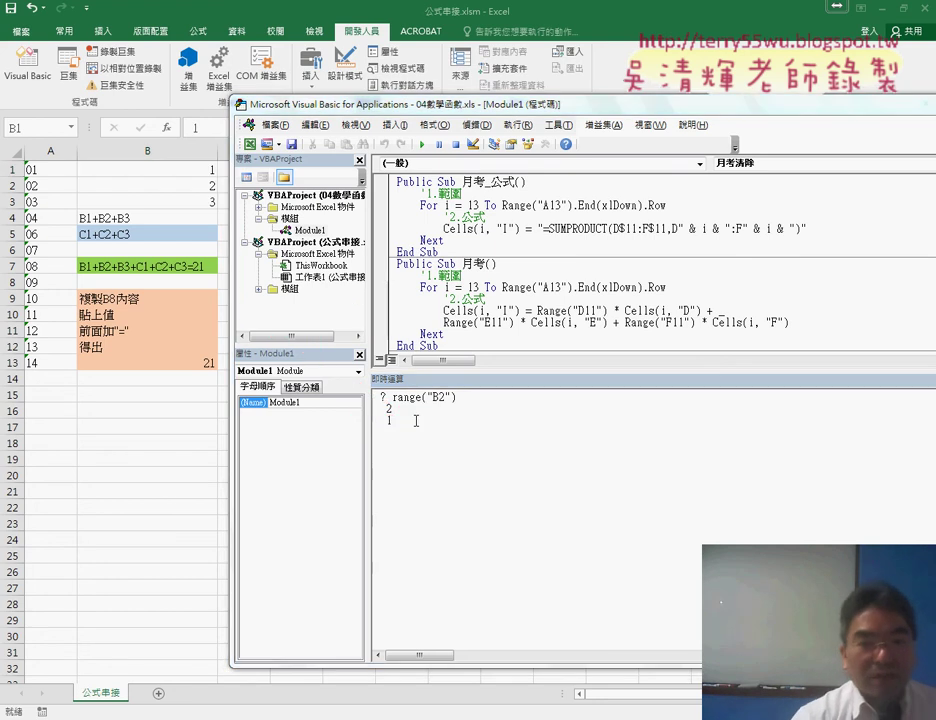
# Append .Address to ? range("B2") and run it to print $B$2.
pyautogui.click(470, 397)
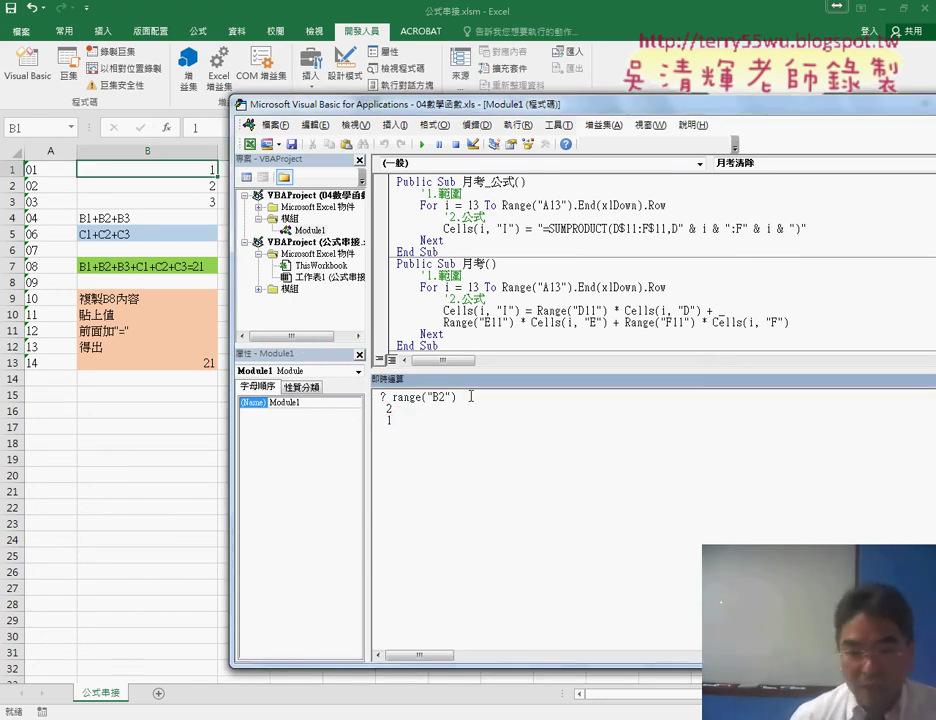
pyautogui.write('.')
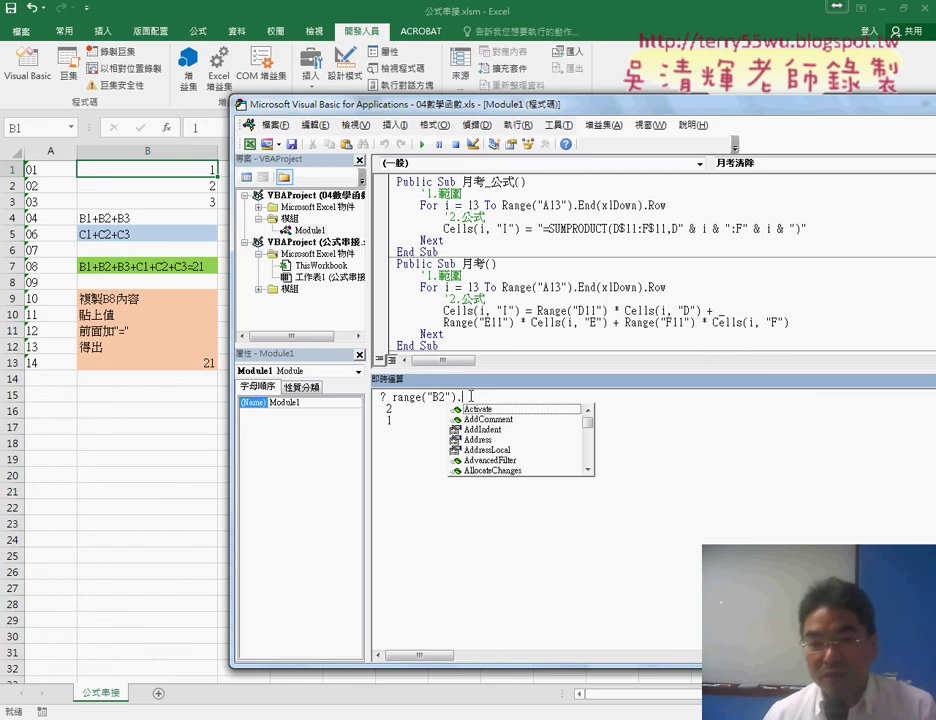
pyautogui.press('Down')
pyautogui.press('Down')
pyautogui.press('Down')
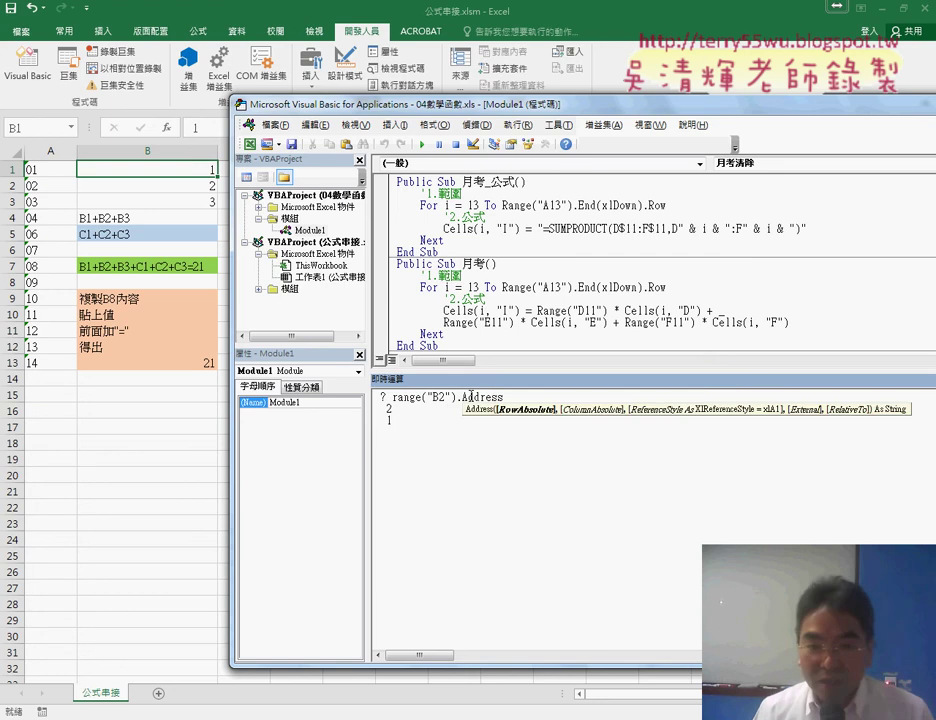
pyautogui.press('Return')
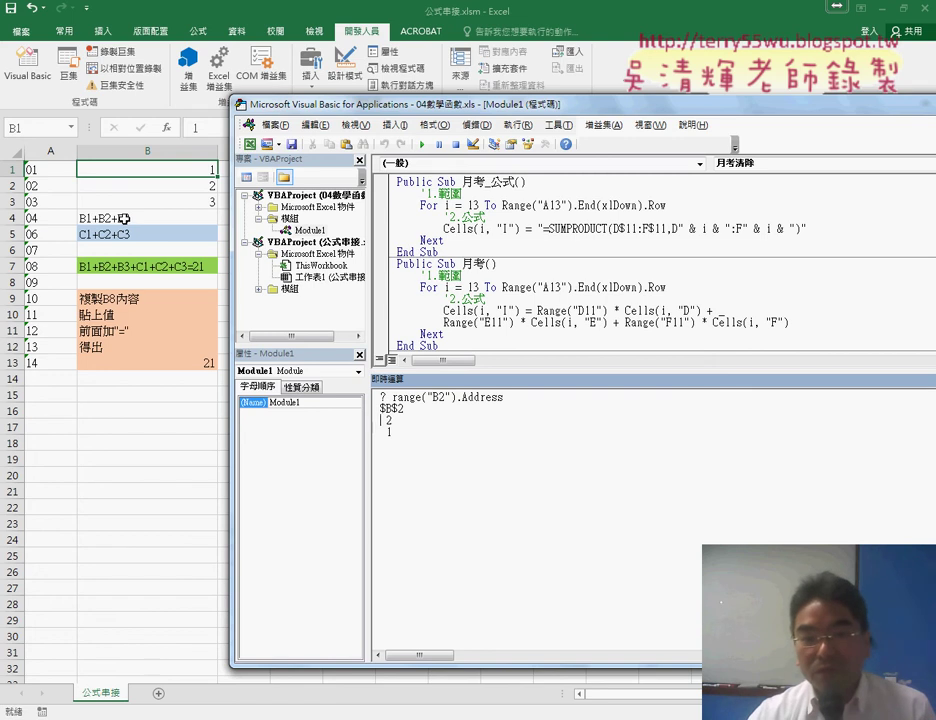
pyautogui.moveTo(378, 408); pyautogui.dragTo(398, 408)
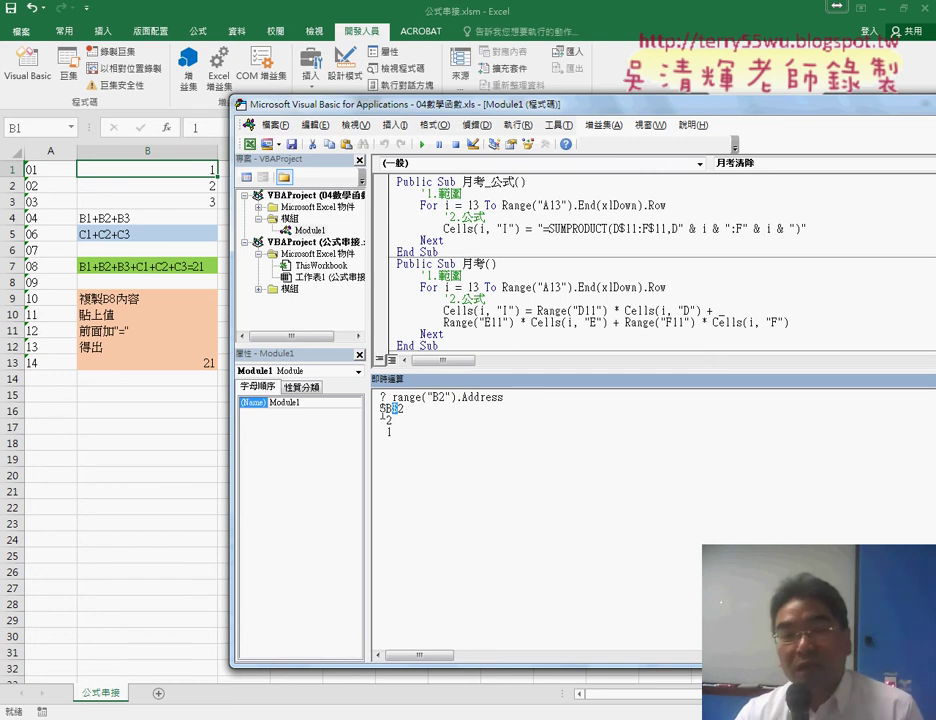
# Clear the result marking, move the VBA editor left and minimize it to show the worksheet.
pyautogui.click(381, 409)
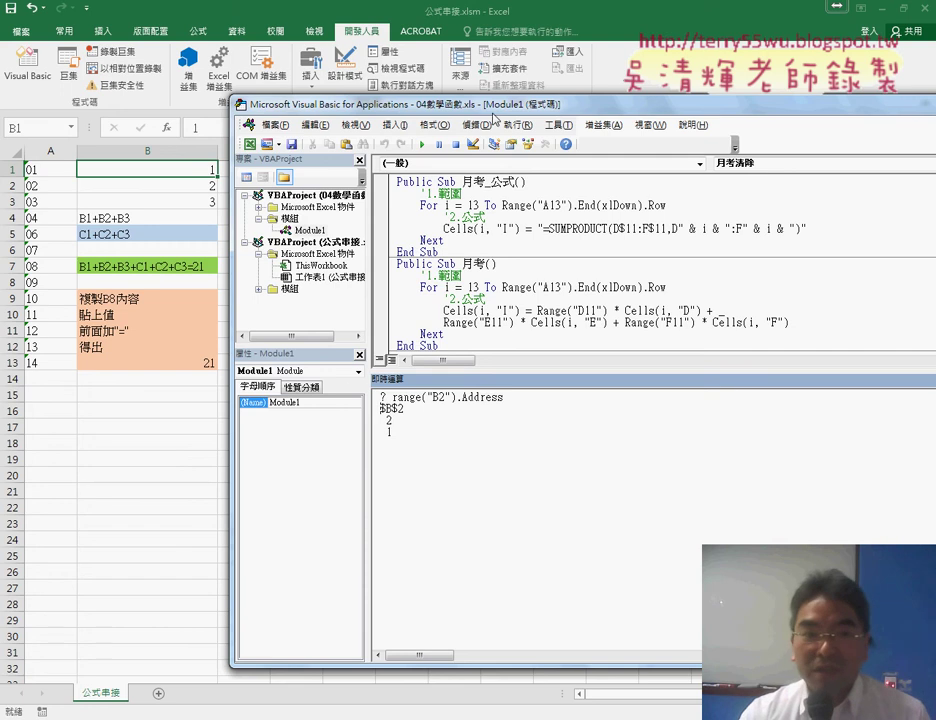
pyautogui.moveTo(493, 105); pyautogui.dragTo(368, 104)
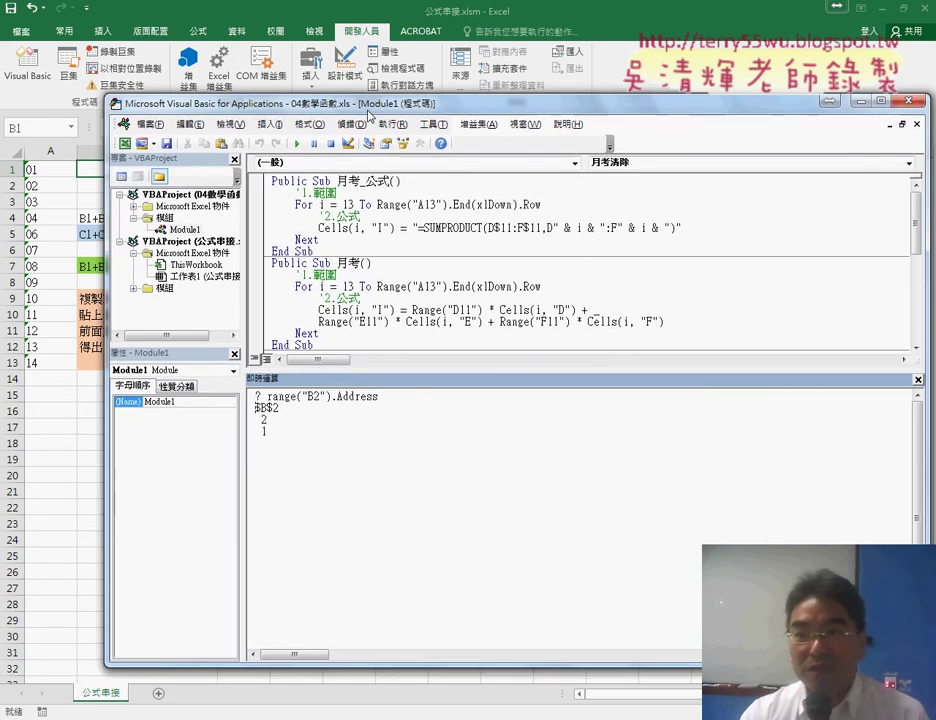
pyautogui.click(658, 76)
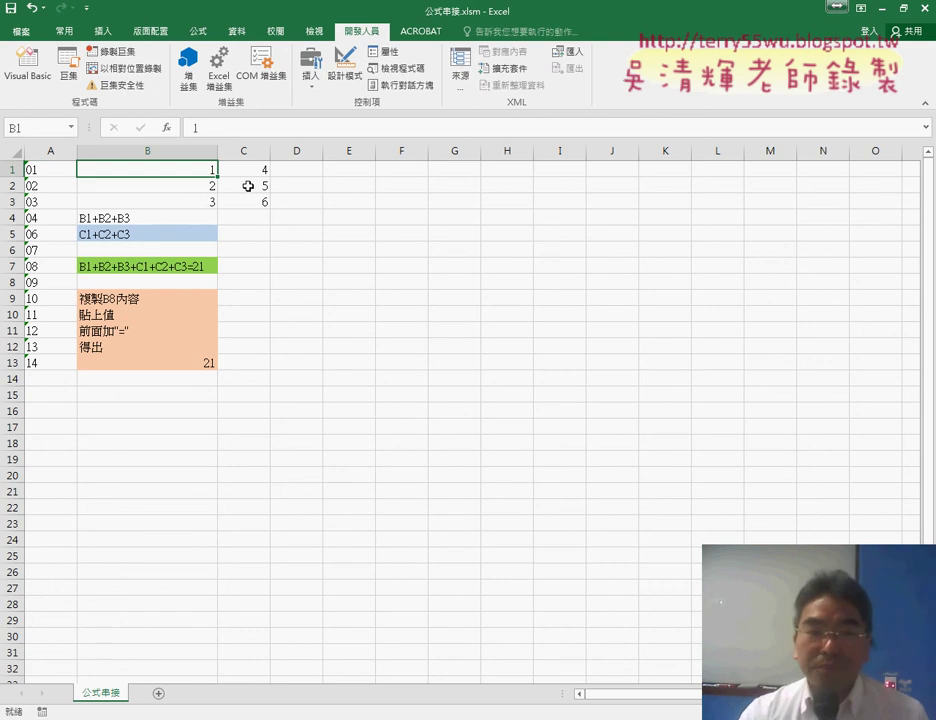
# Inspect B1:C3, B4, B5 and the B7 concatenation formula, then minimize Excel to show the browser.
pyautogui.moveTo(207, 171)
pyautogui.mouseDown()
pyautogui.moveTo(211, 198)
pyautogui.moveTo(261, 201)
pyautogui.mouseUp()
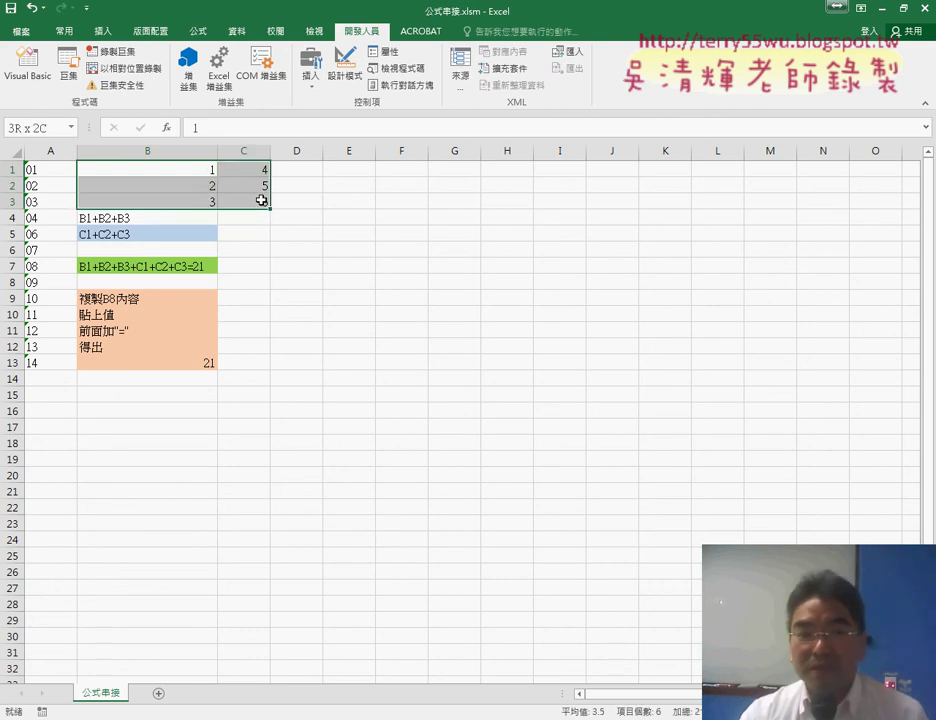
pyautogui.click(157, 221)
pyautogui.click(155, 236)
pyautogui.click(150, 265)
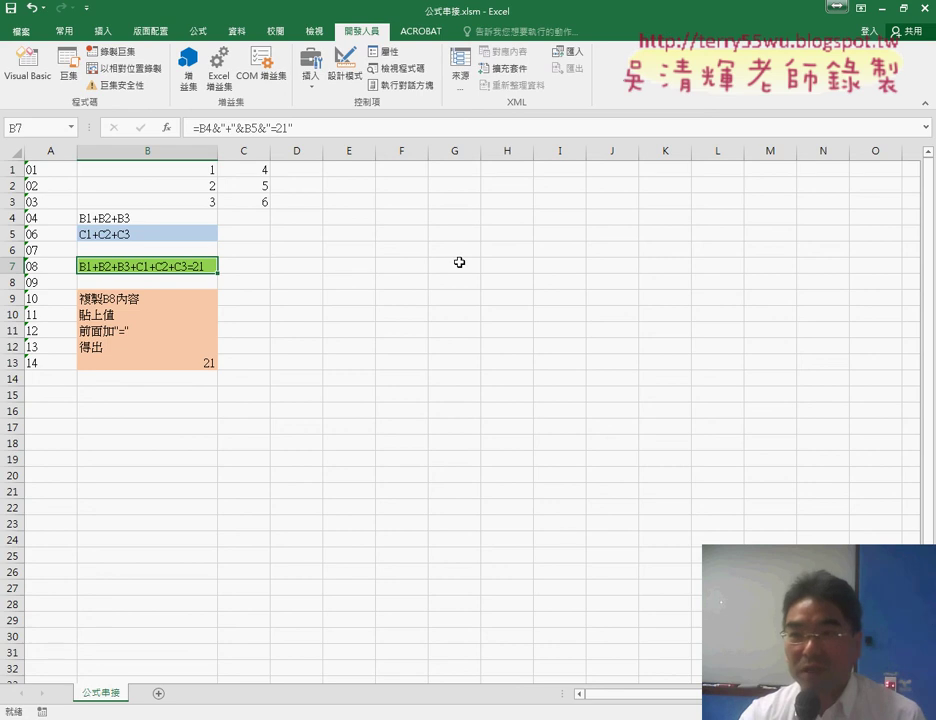
pyautogui.click(883, 9)
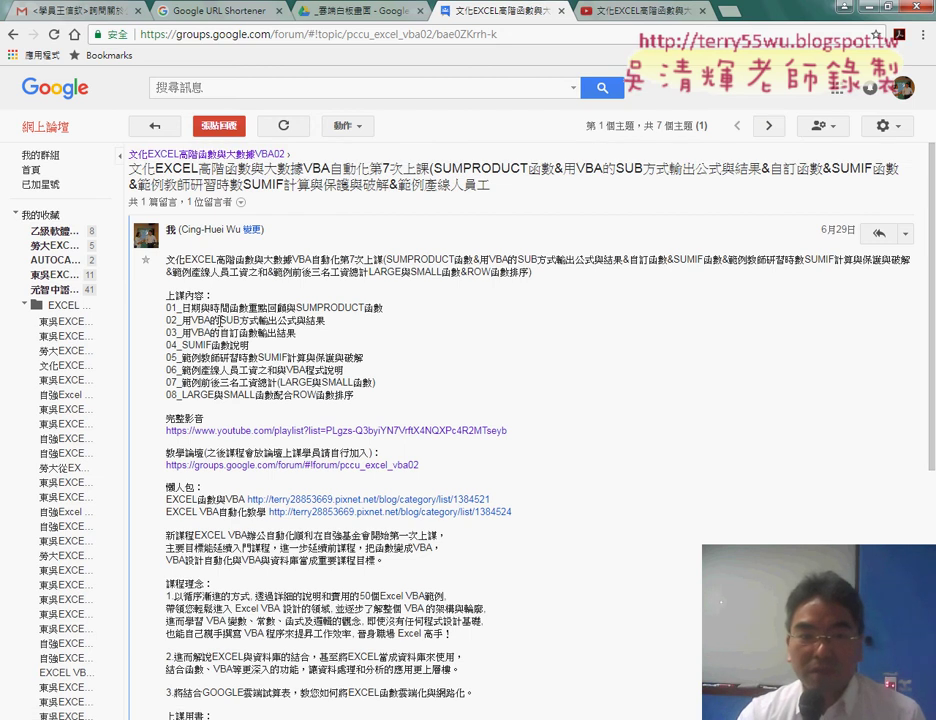
pyautogui.doubleClick(304, 307)
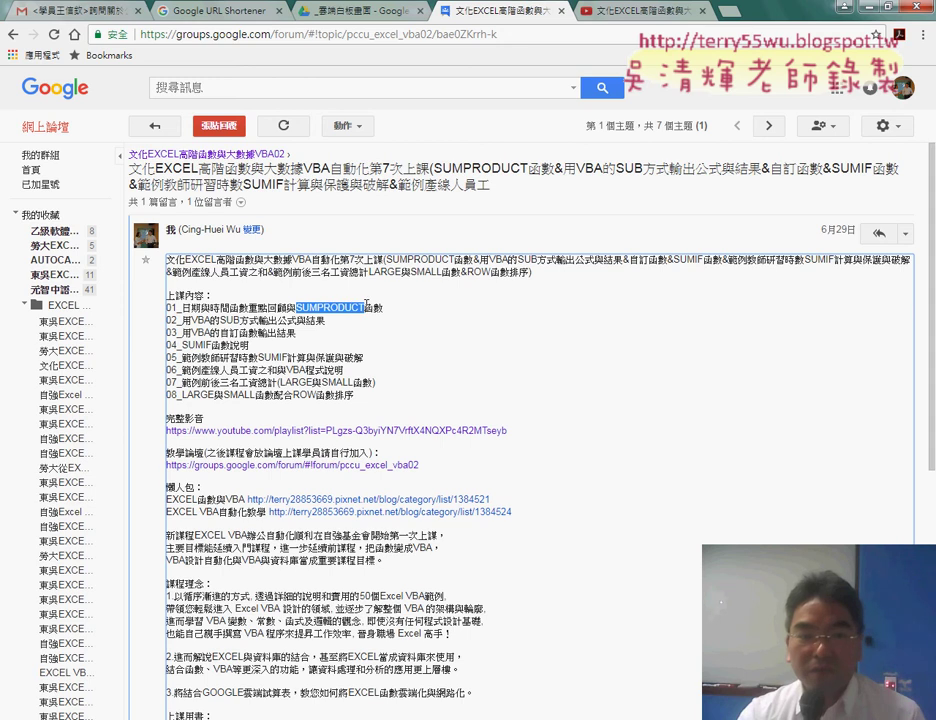
pyautogui.moveTo(181, 345); pyautogui.dragTo(204, 345)
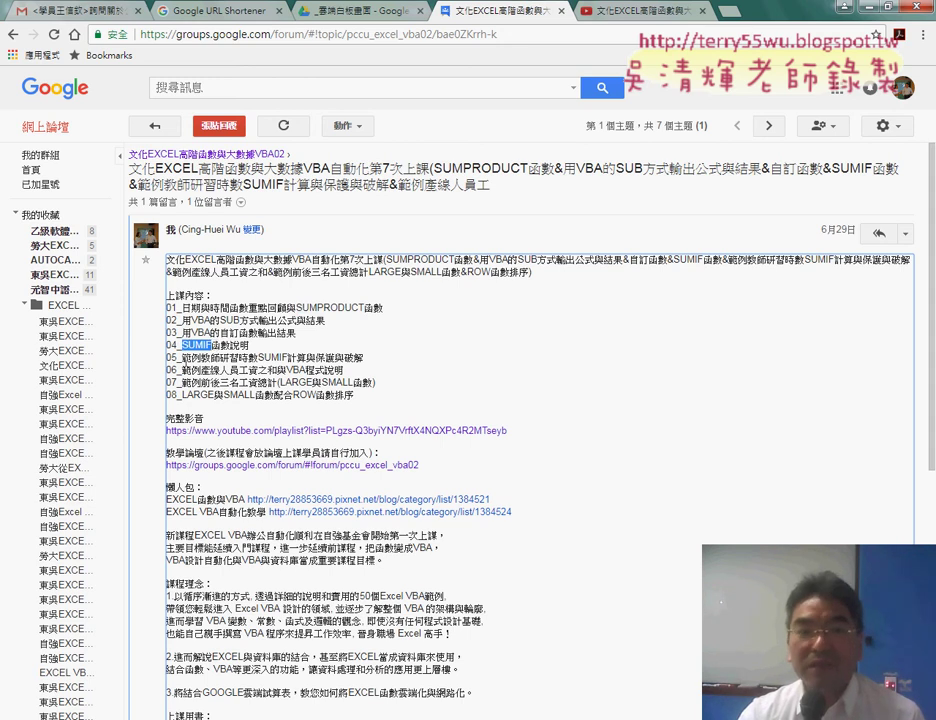
pyautogui.click(168, 357)
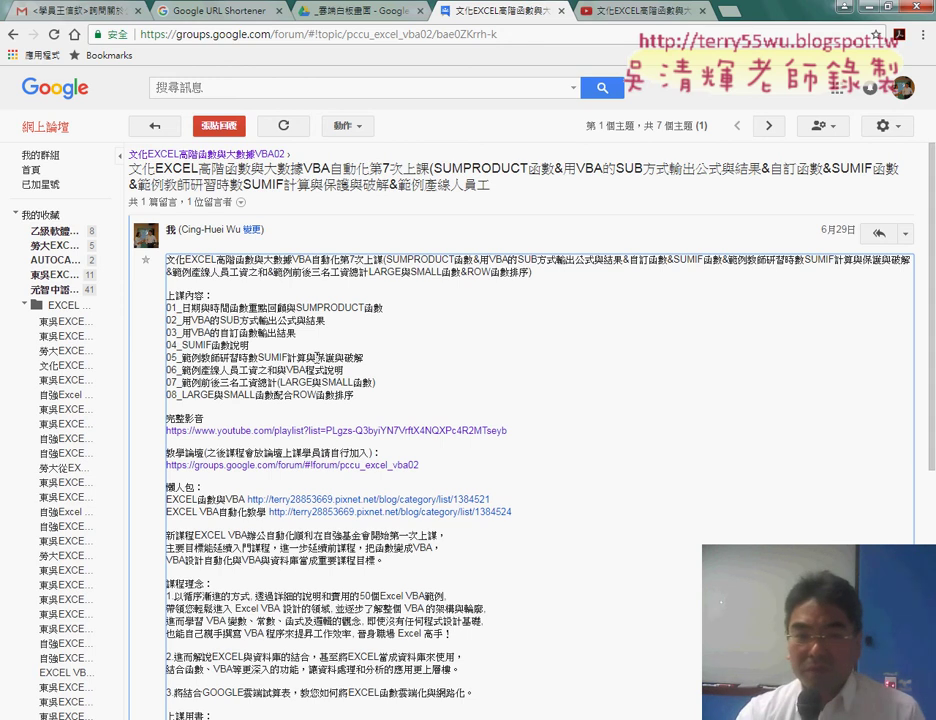
pyautogui.moveTo(316, 357); pyautogui.dragTo(364, 357)
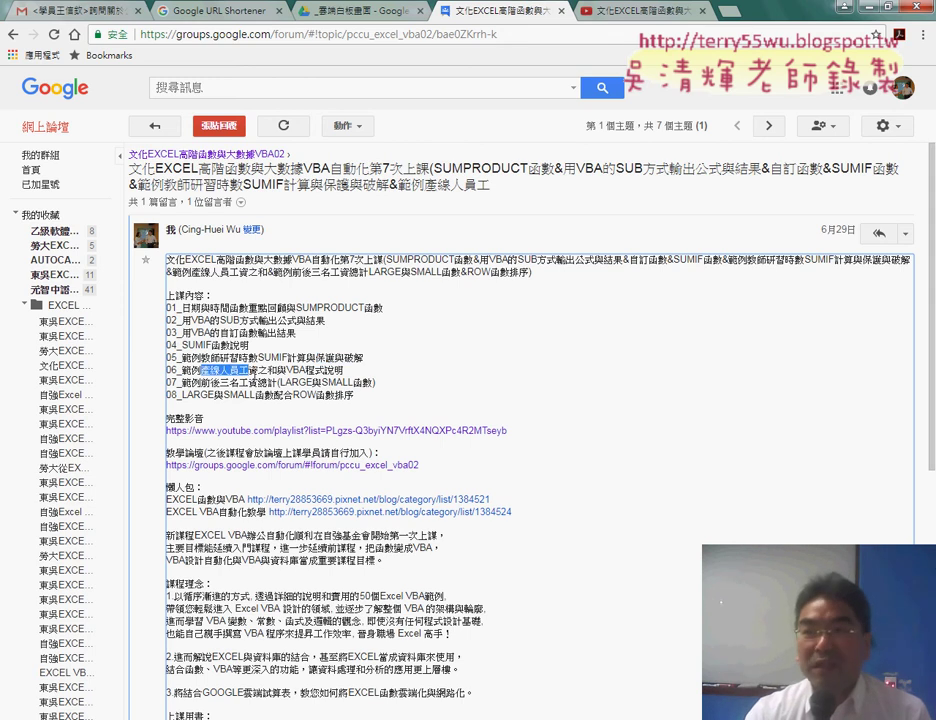
pyautogui.moveTo(249, 372); pyautogui.dragTo(279, 374)
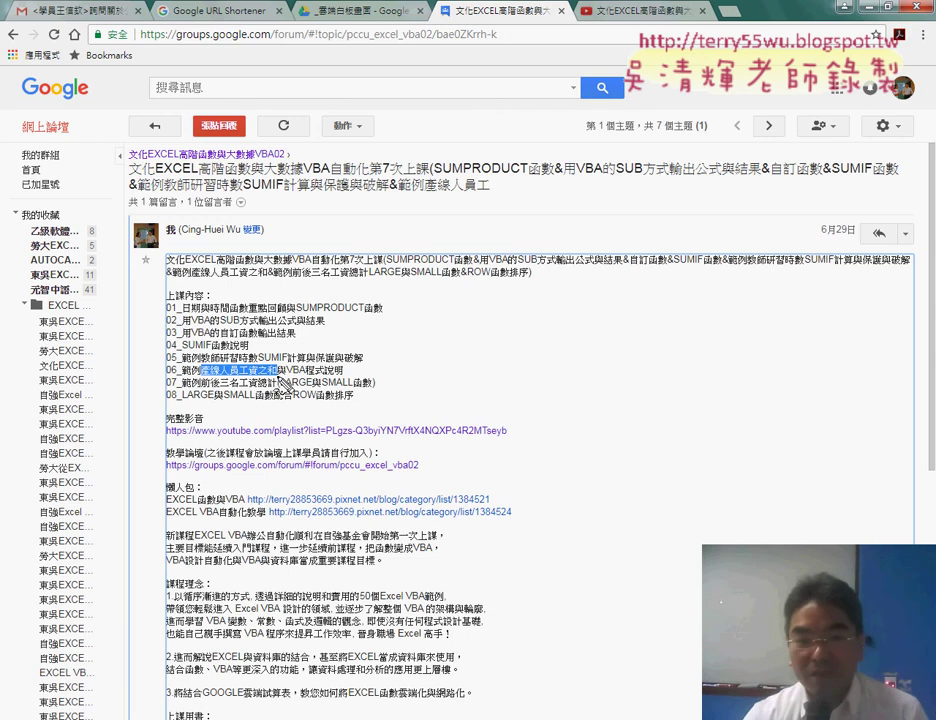
pyautogui.moveTo(411, 331)
pyautogui.mouseDown()
pyautogui.moveTo(428, 363)
pyautogui.moveTo(452, 358)
pyautogui.mouseUp()
pyautogui.click(428, 386)
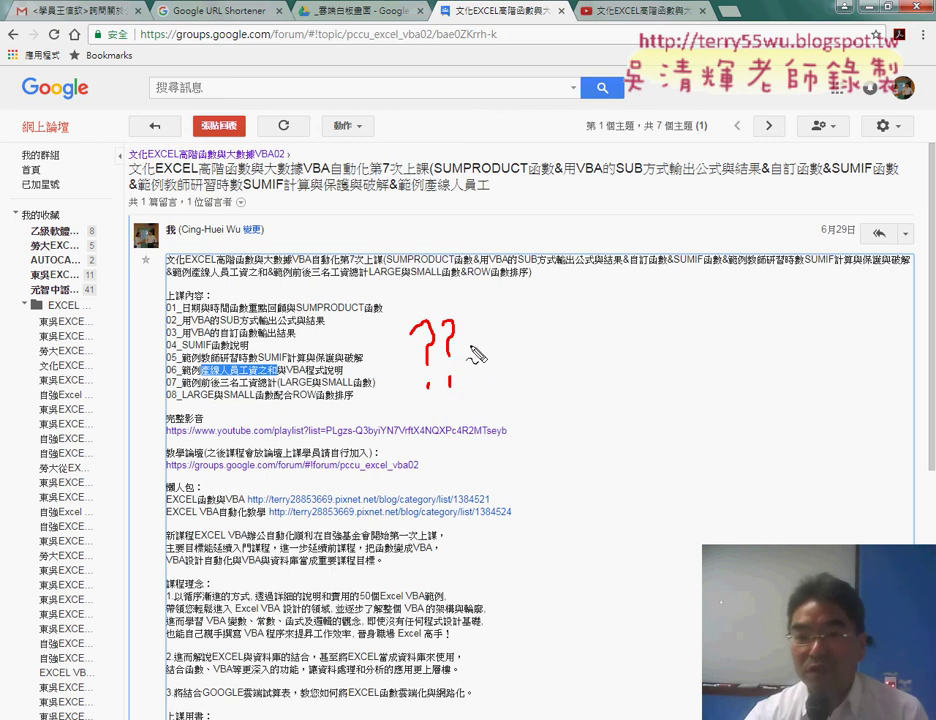
pyautogui.moveTo(449, 377); pyautogui.dragTo(450, 387)
pyautogui.moveTo(528, 333)
pyautogui.mouseDown()
pyautogui.moveTo(528, 362)
pyautogui.moveTo(541, 347)
pyautogui.moveTo(538, 358)
pyautogui.moveTo(519, 358)
pyautogui.mouseUp()
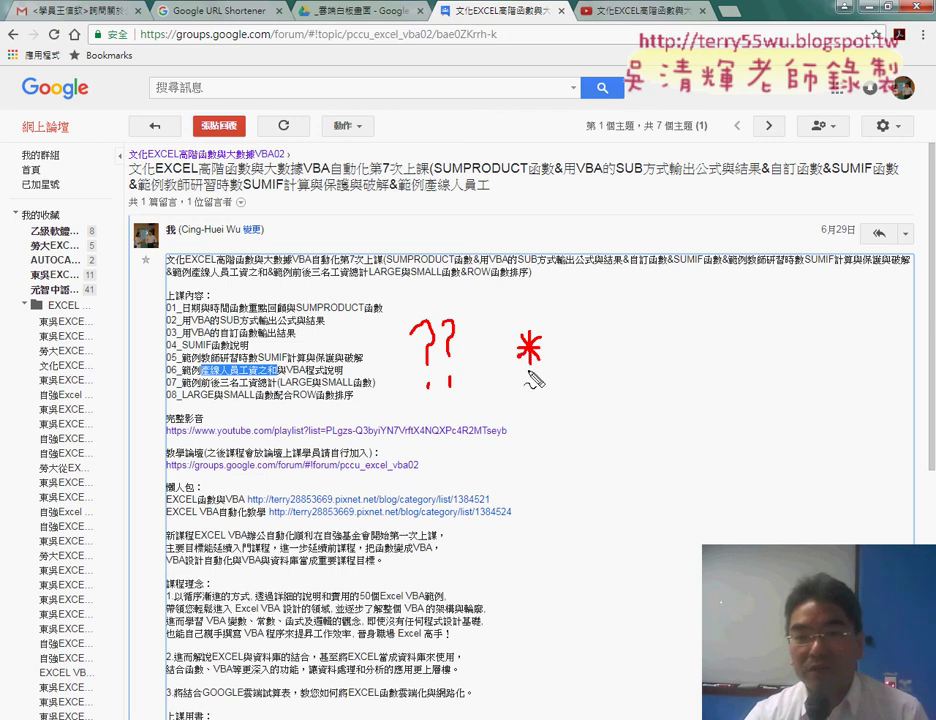
pyautogui.moveTo(415, 404); pyautogui.dragTo(451, 404)
pyautogui.moveTo(517, 396); pyautogui.dragTo(541, 396)
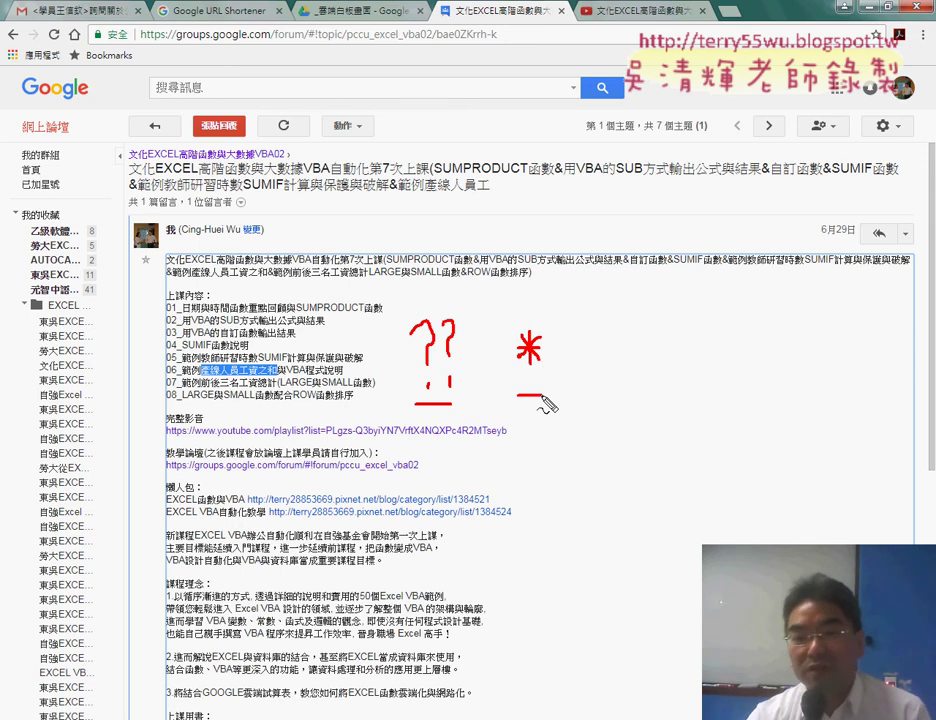
pyautogui.moveTo(497, 382); pyautogui.dragTo(530, 397)
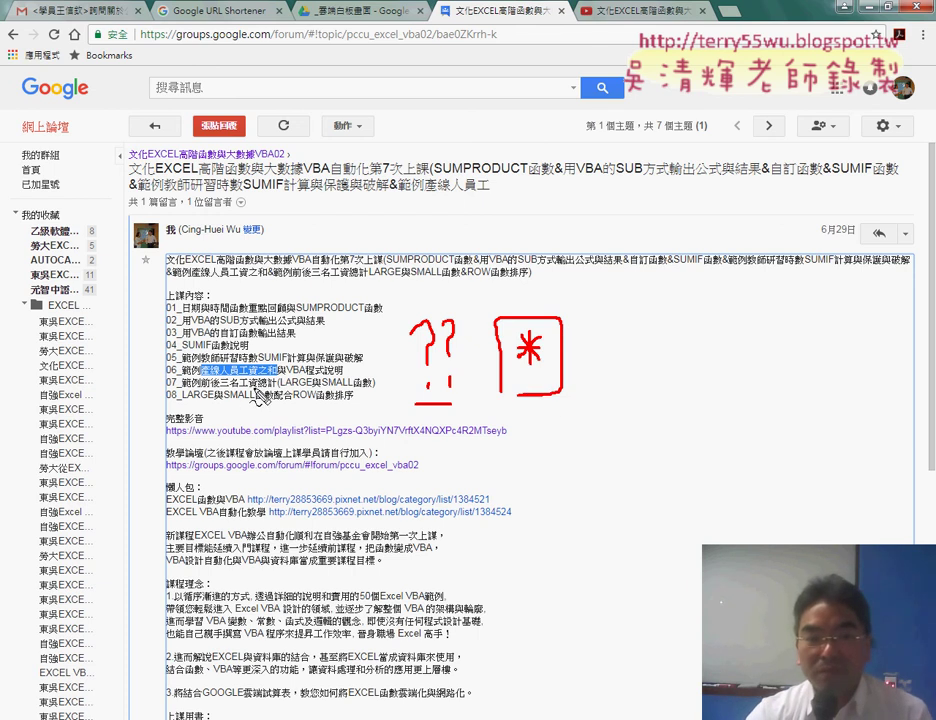
pyautogui.moveTo(284, 385); pyautogui.dragTo(350, 384)
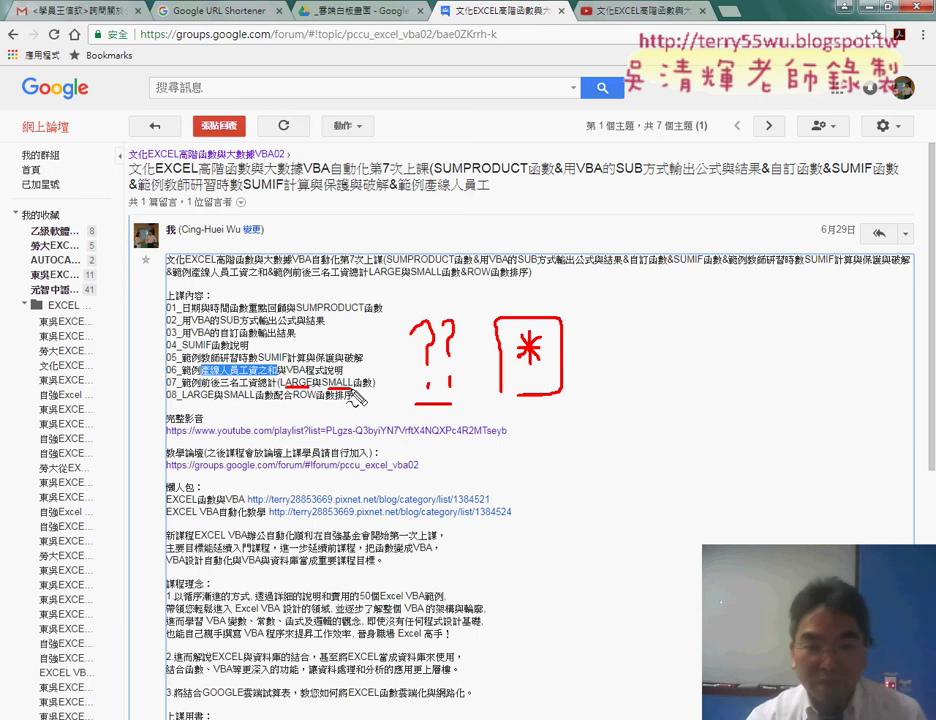
pyautogui.press('Escape')
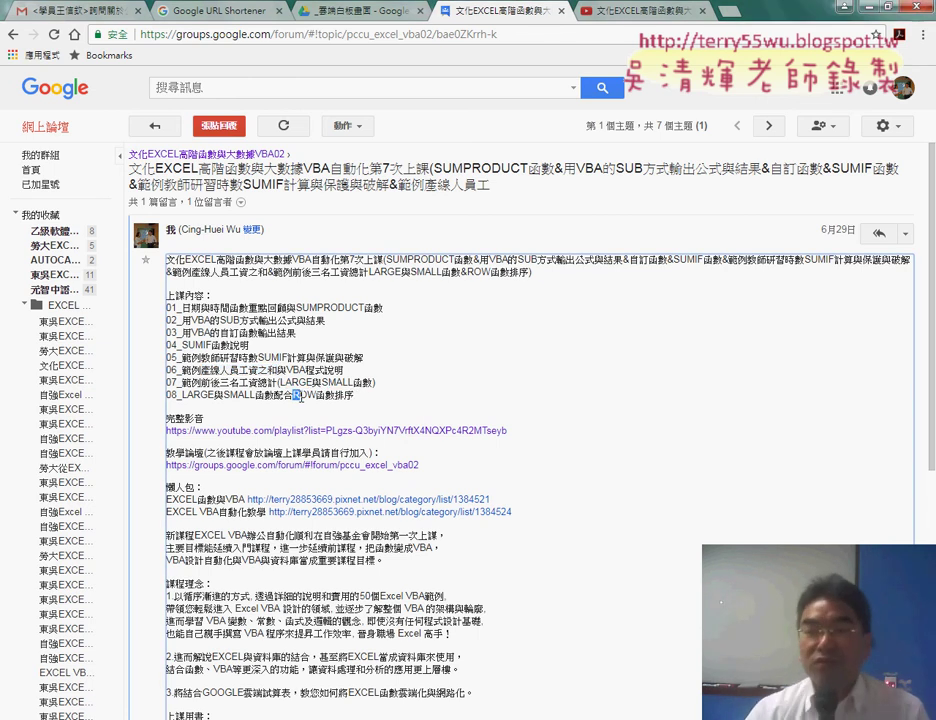
pyautogui.moveTo(293, 396); pyautogui.dragTo(334, 396)
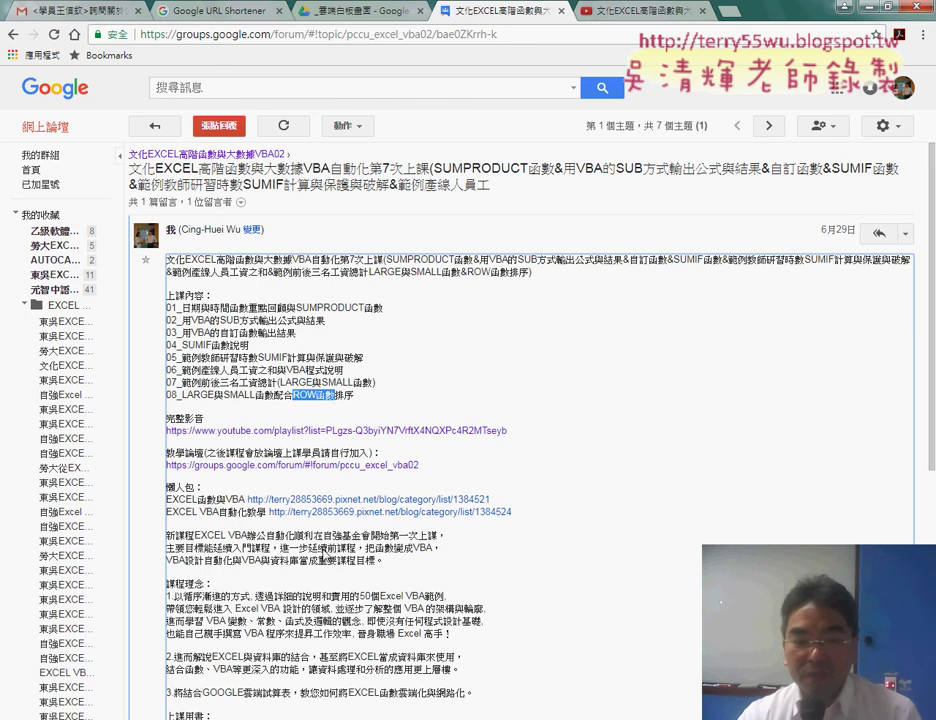
pyautogui.moveTo(247, 718)
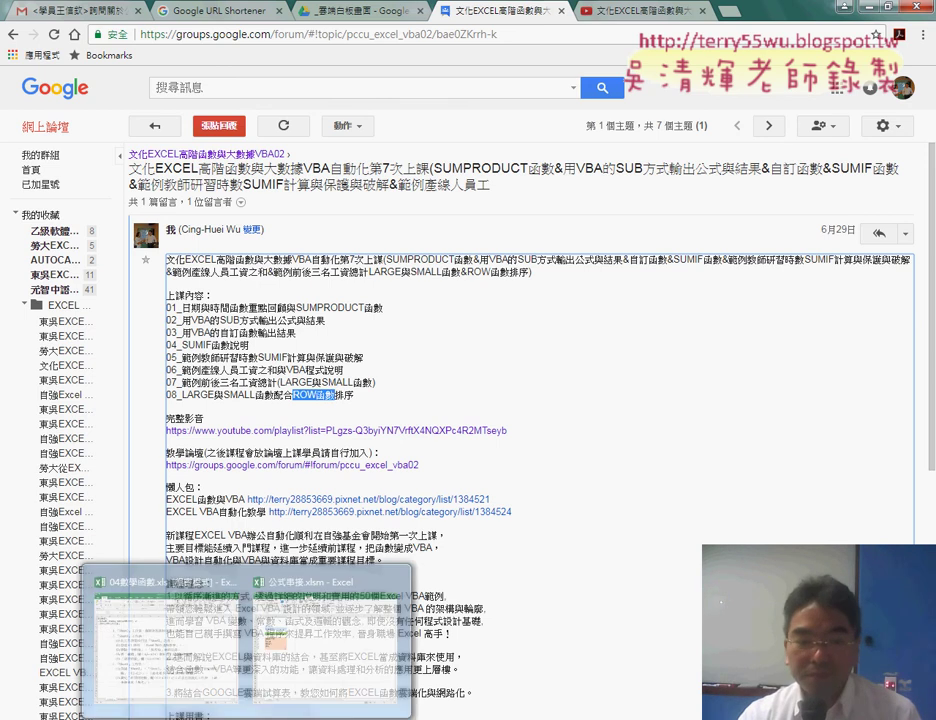
# Bring 04數學函數.xls to the front, switch to the COUNT sheet, and select A2:K7.
pyautogui.click(211, 705)
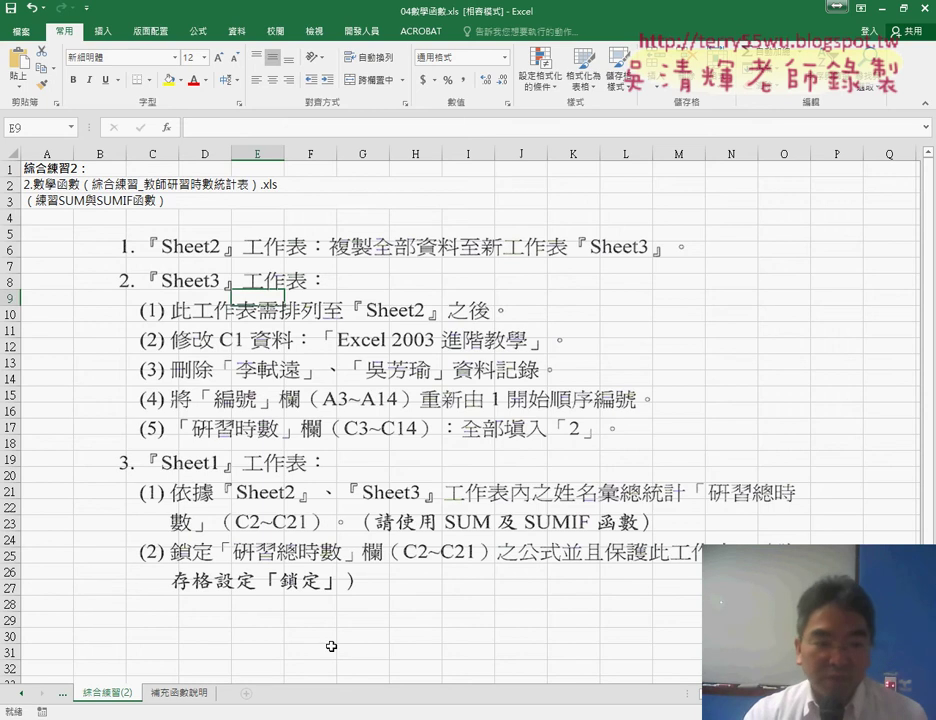
pyautogui.click(21, 693)
pyautogui.click(21, 693)
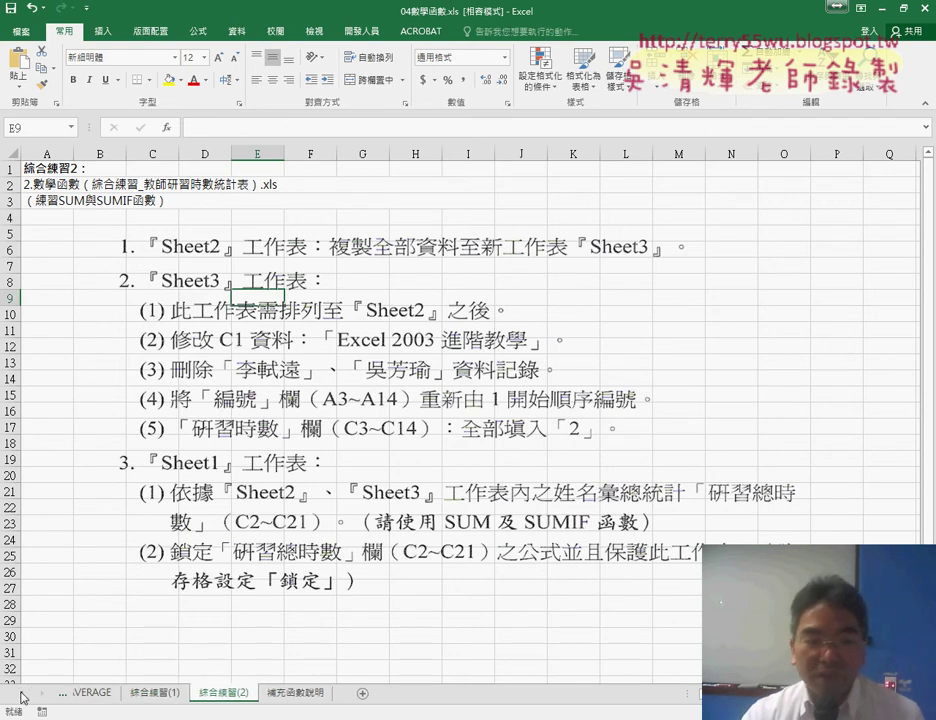
pyautogui.click(21, 693)
pyautogui.click(21, 693)
pyautogui.click(21, 693)
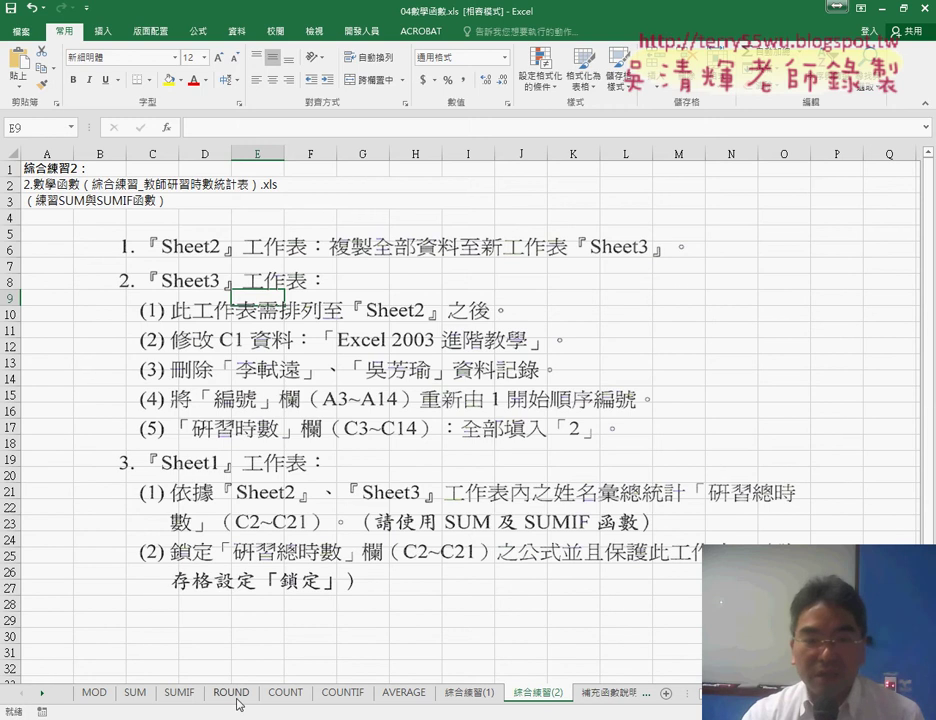
pyautogui.click(295, 700)
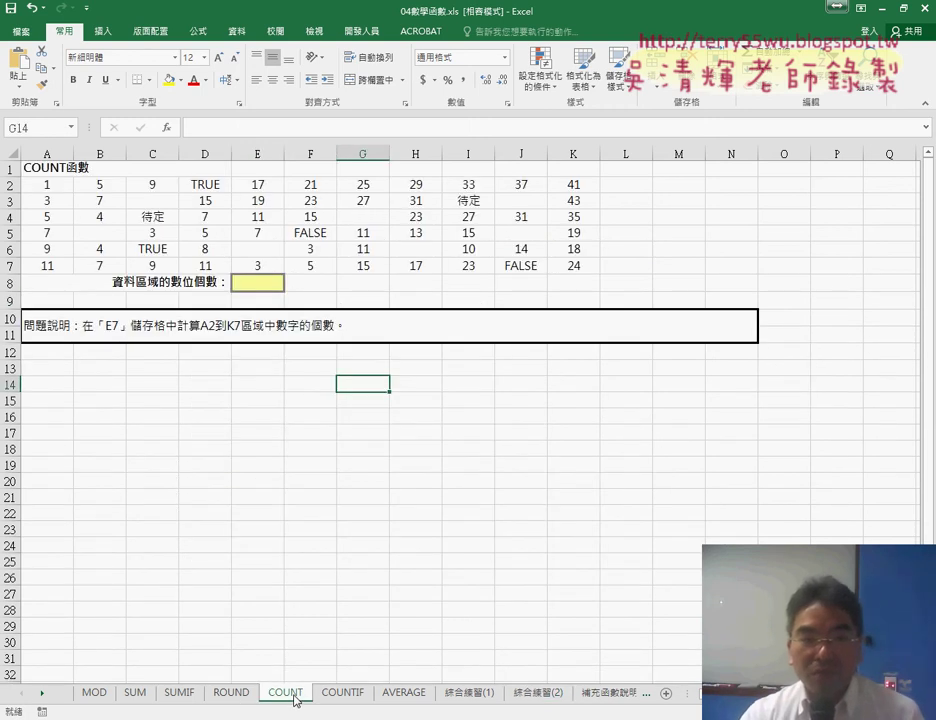
pyautogui.moveTo(47, 186); pyautogui.dragTo(574, 271)
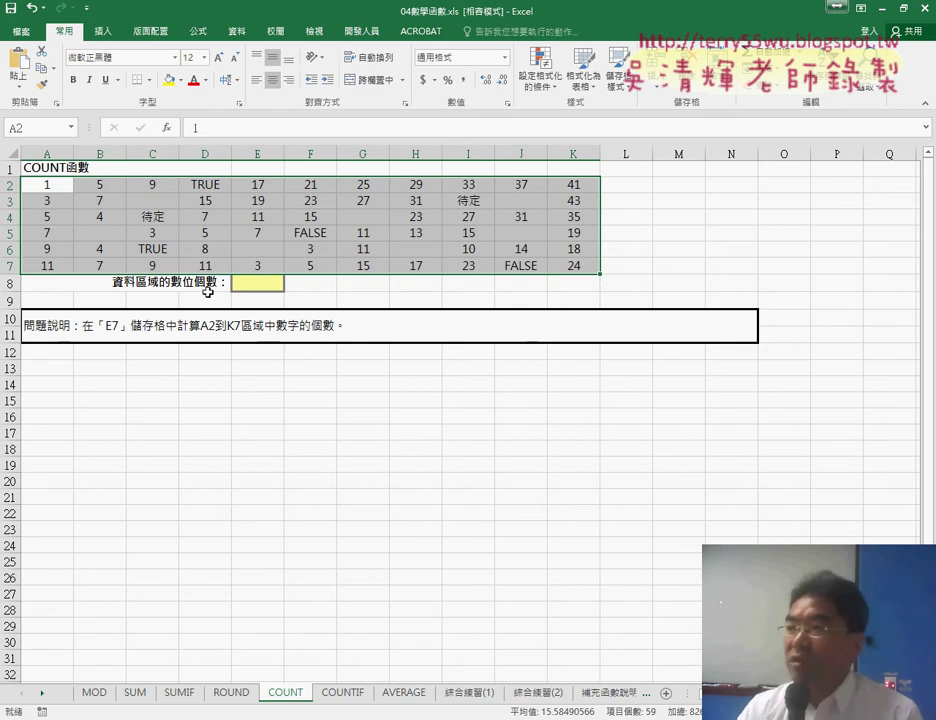
# Enter the label 有資料 in cell F8.
pyautogui.click(324, 288)
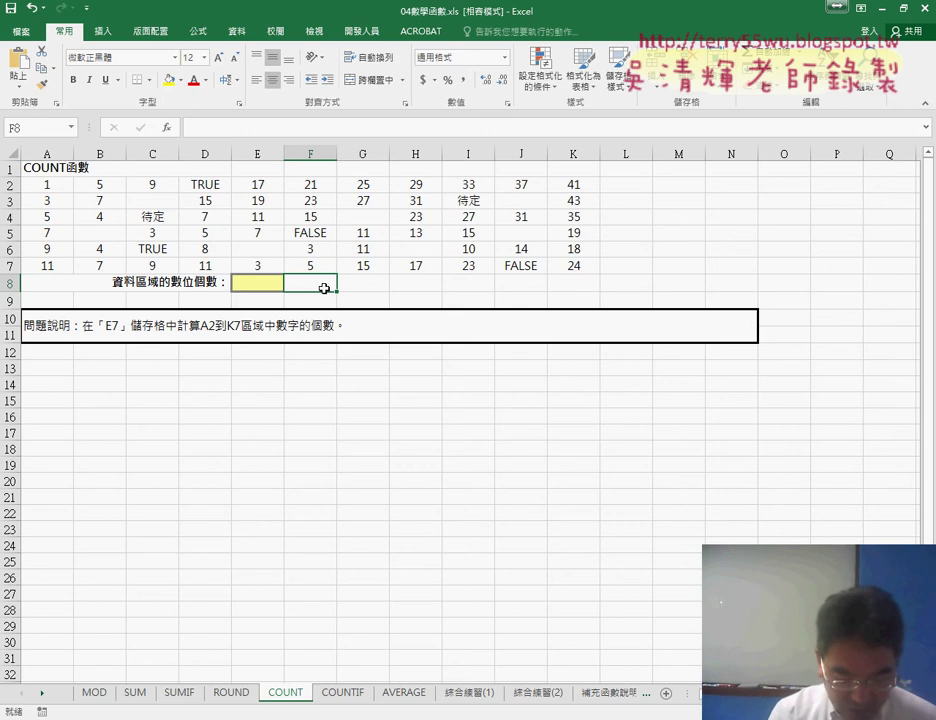
pyautogui.write('=')
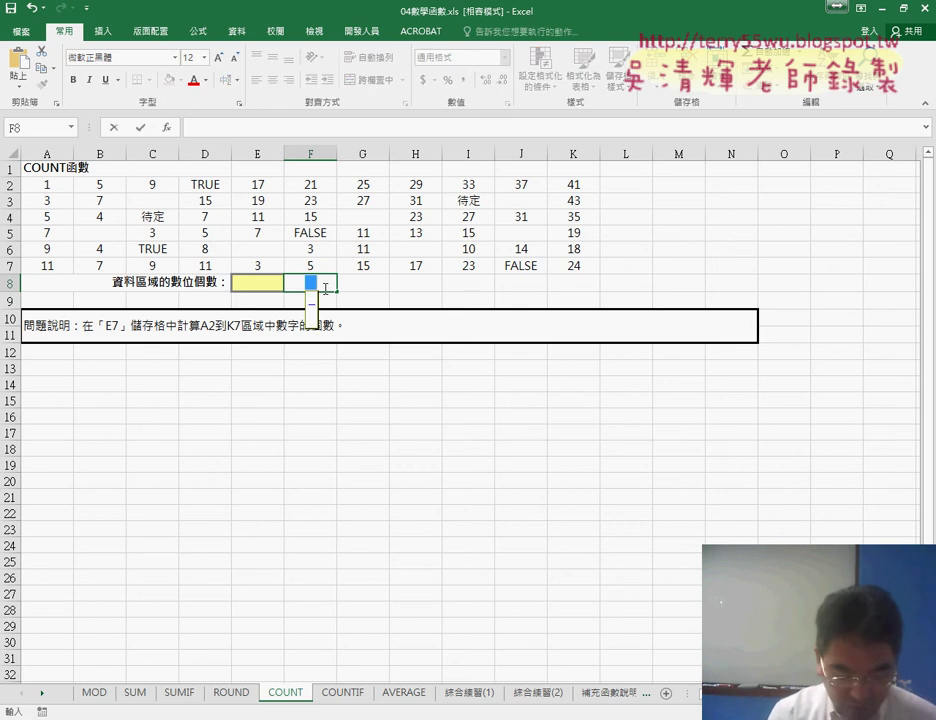
pyautogui.write('有')
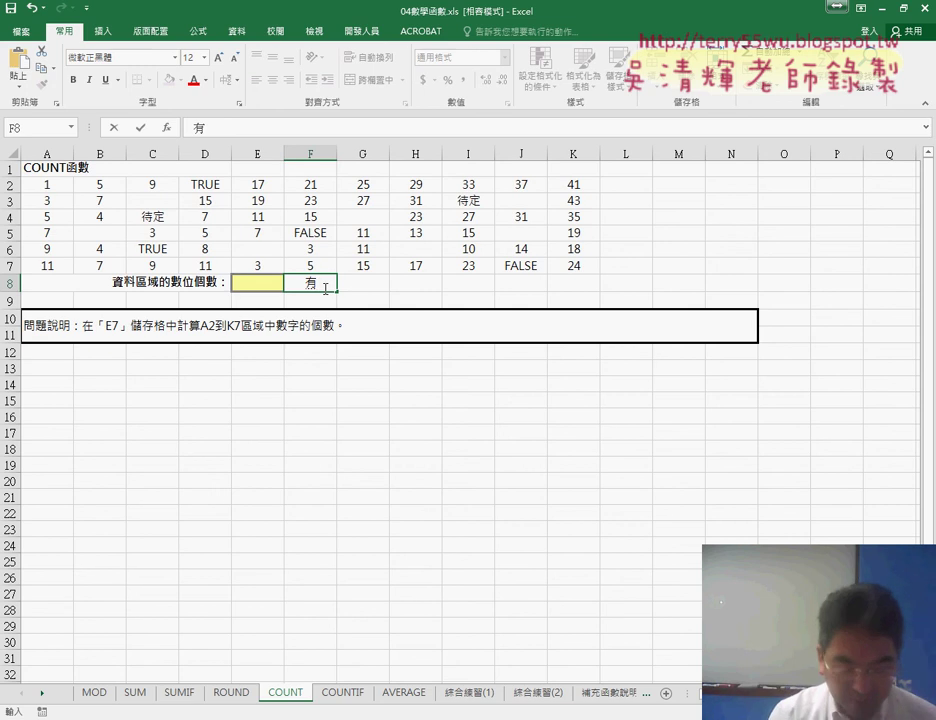
pyautogui.write('資料')
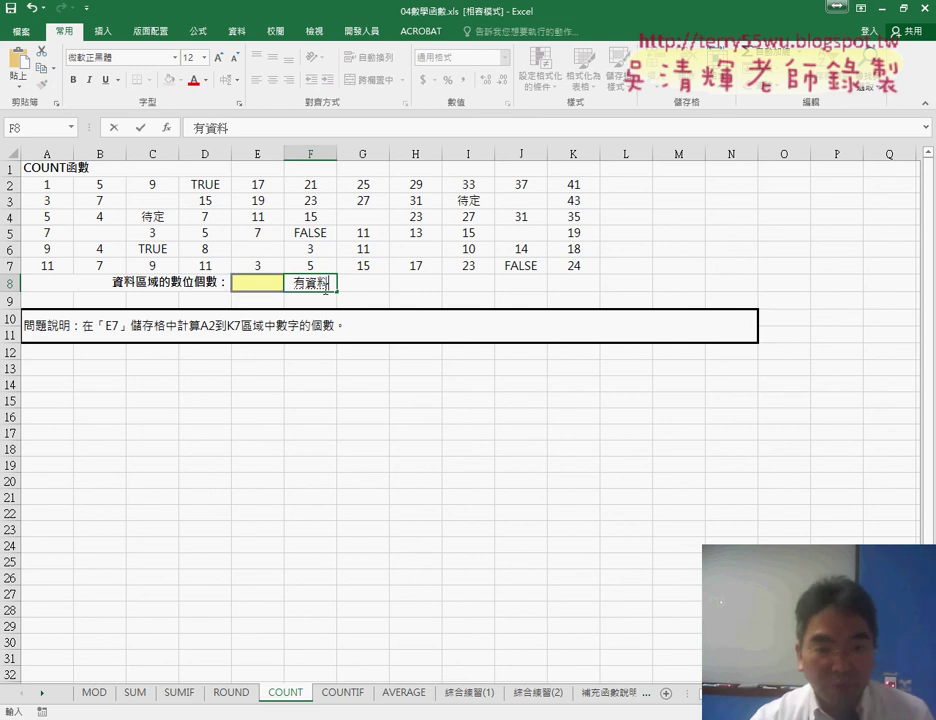
pyautogui.press('Return')
# Copy the F8 label into H8 and edit it to read 沒資料.
pyautogui.click(314, 286)
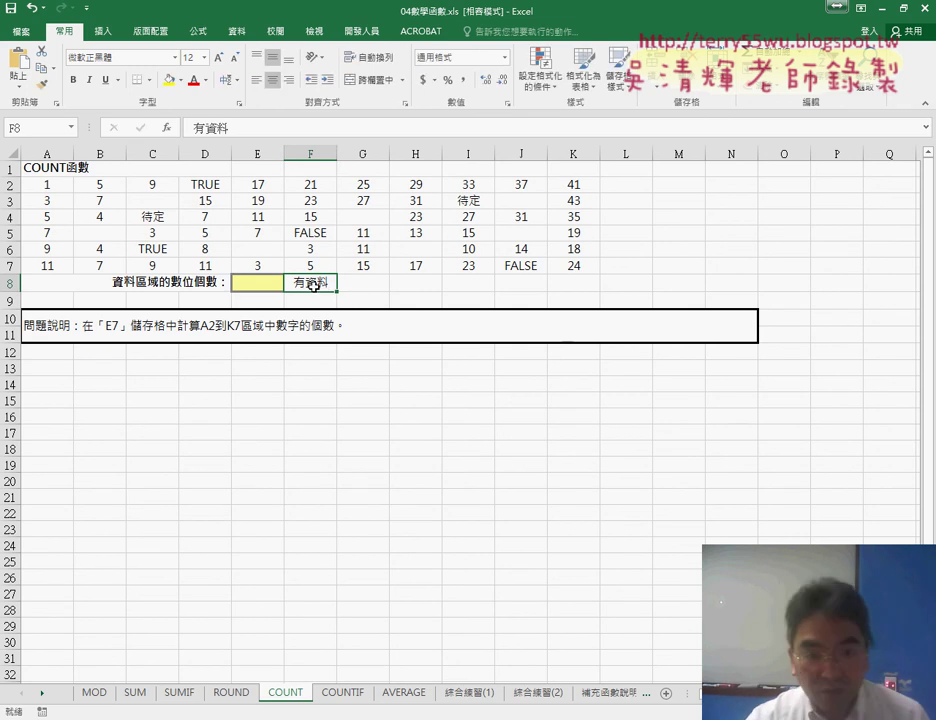
pyautogui.hotkey('ctrl', 'c')
pyautogui.click(418, 283)
pyautogui.hotkey('ctrl', 'v')
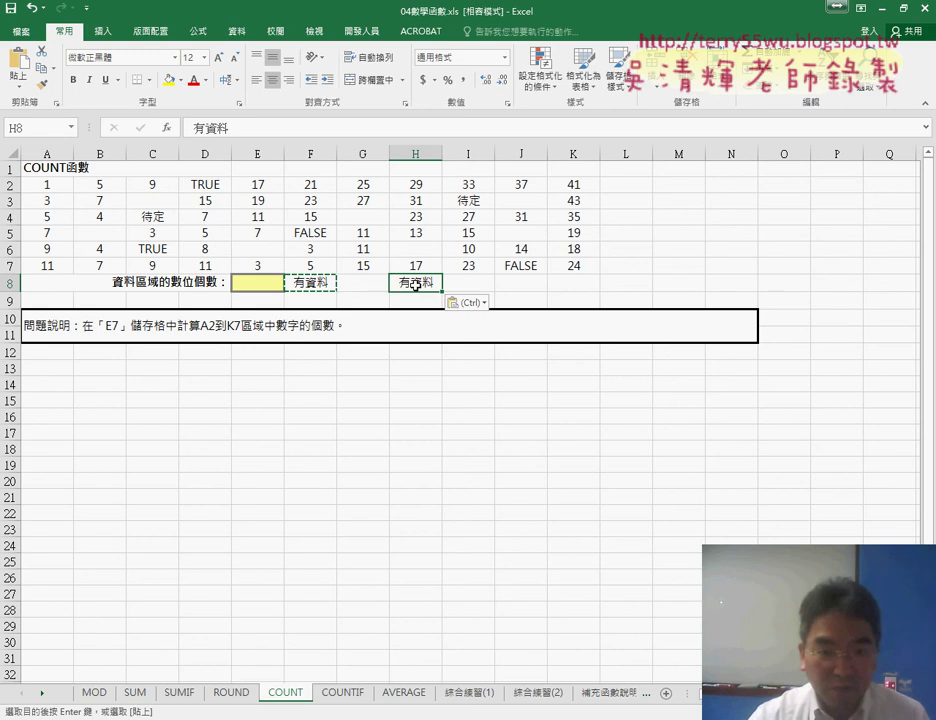
pyautogui.doubleClick(401, 283)
pyautogui.doubleClick(401, 283)
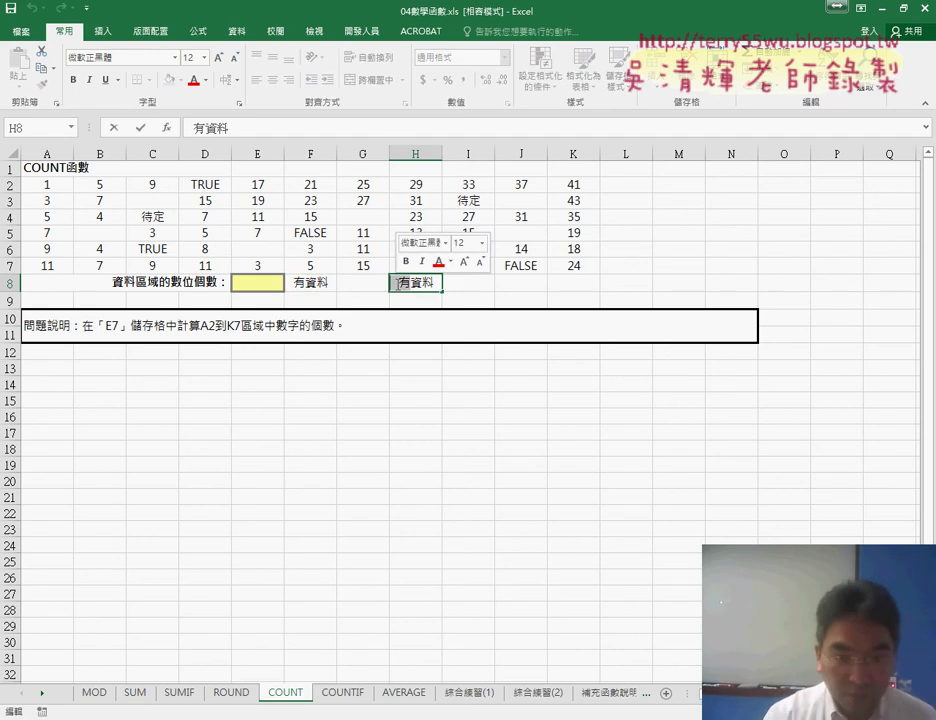
pyautogui.write('沒')
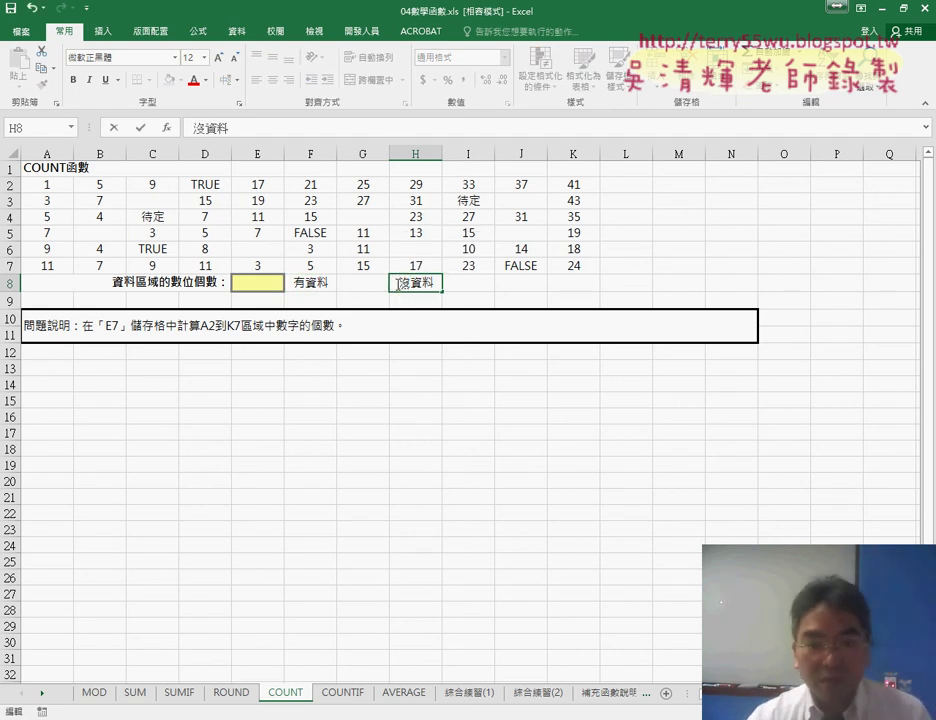
pyautogui.click(510, 285)
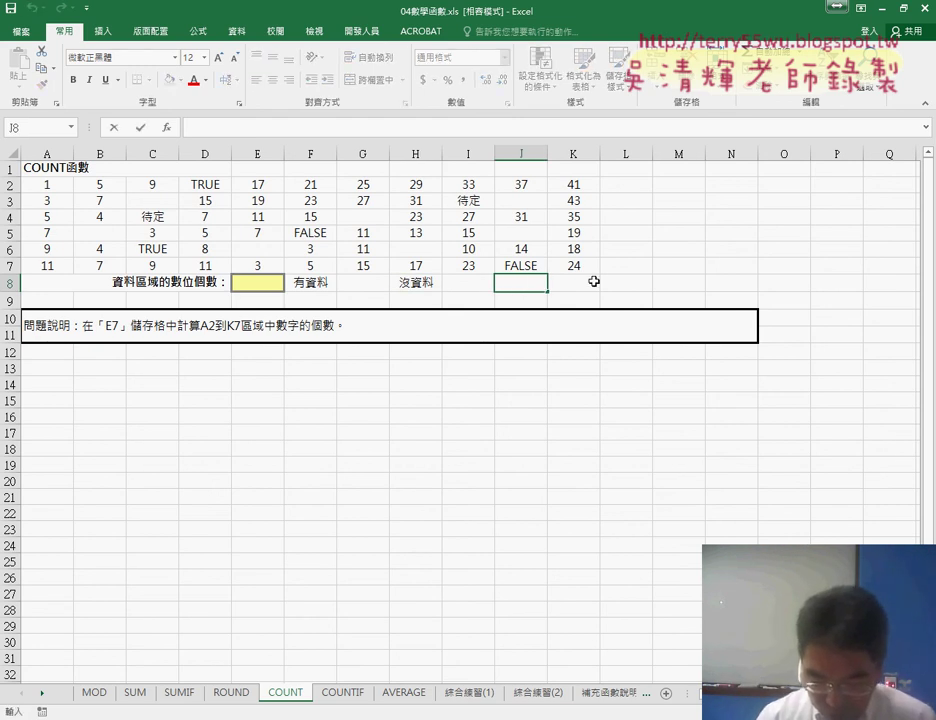
# Enter the criterion >30 in J8, then select the data range A2:K7.
pyautogui.write('>')
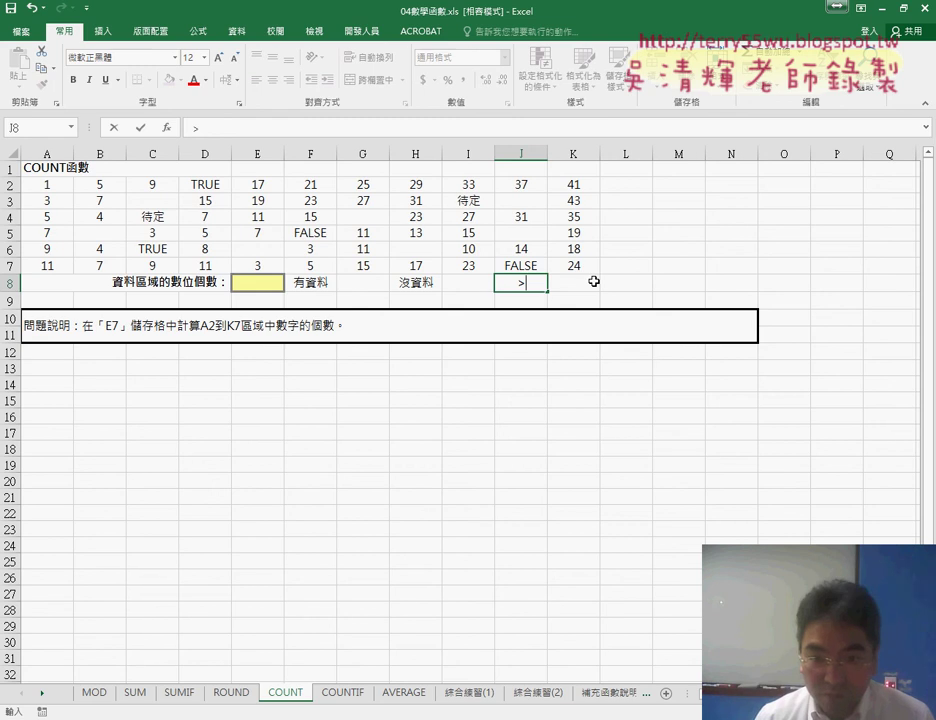
pyautogui.write('30')
pyautogui.press('Return')
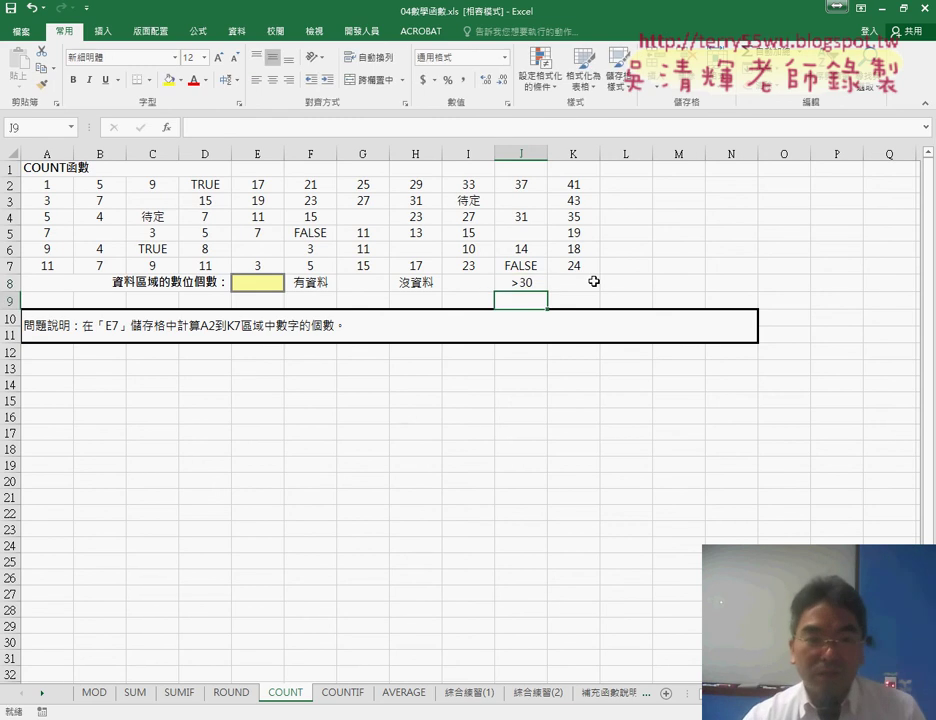
pyautogui.click(255, 283)
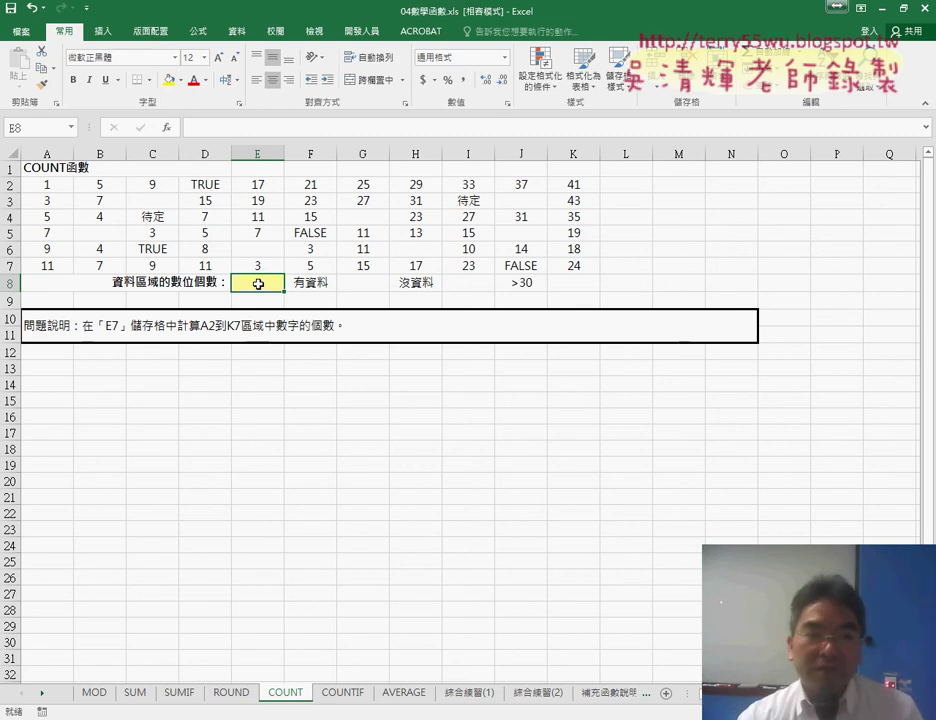
pyautogui.moveTo(35, 186); pyautogui.dragTo(594, 266)
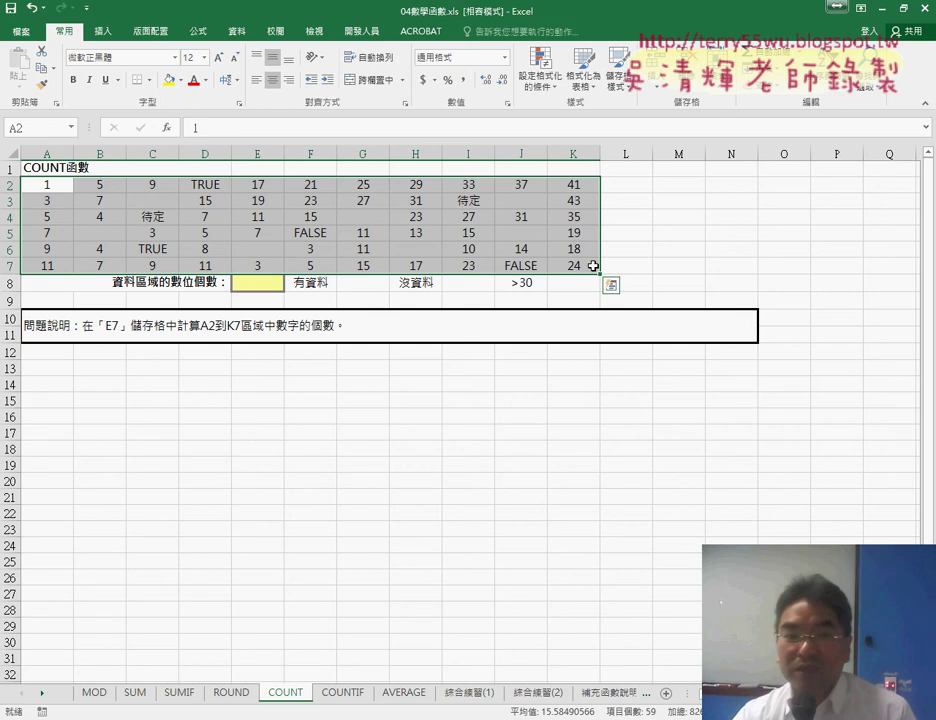
# For E8, open Insert Function and filter the list to the Statistical category.
pyautogui.click(256, 283)
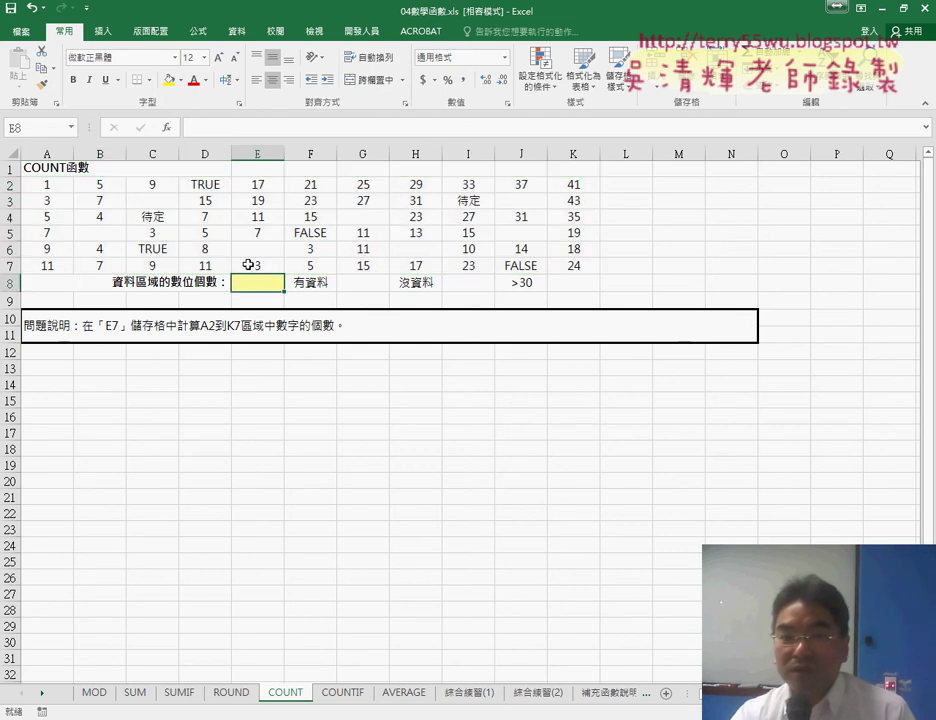
pyautogui.hotkey('shift', 'F3')
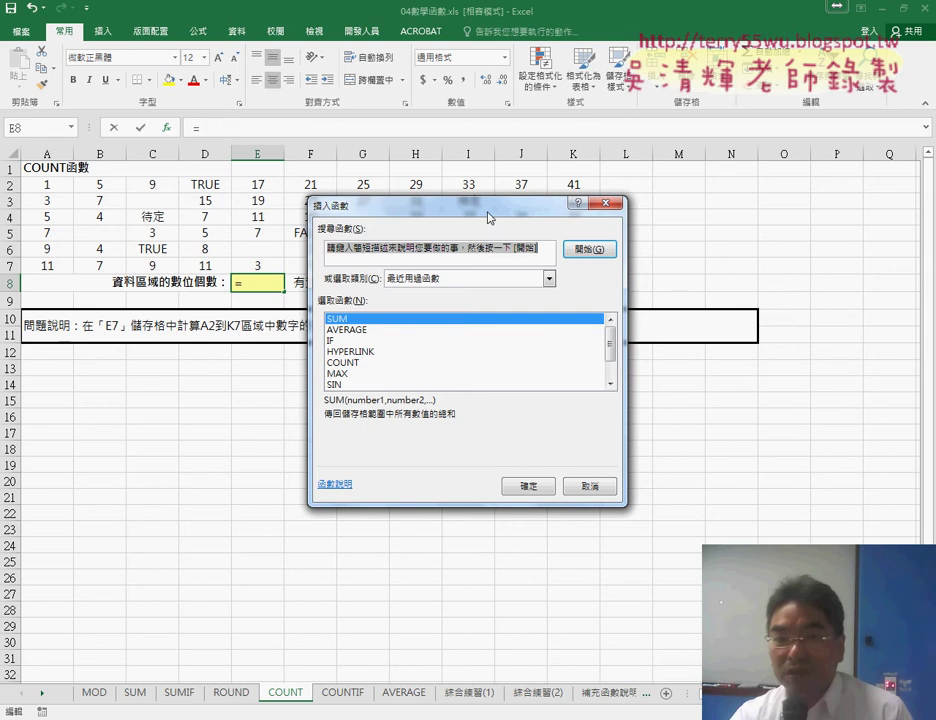
pyautogui.moveTo(420, 205); pyautogui.dragTo(562, 128)
pyautogui.click(692, 201)
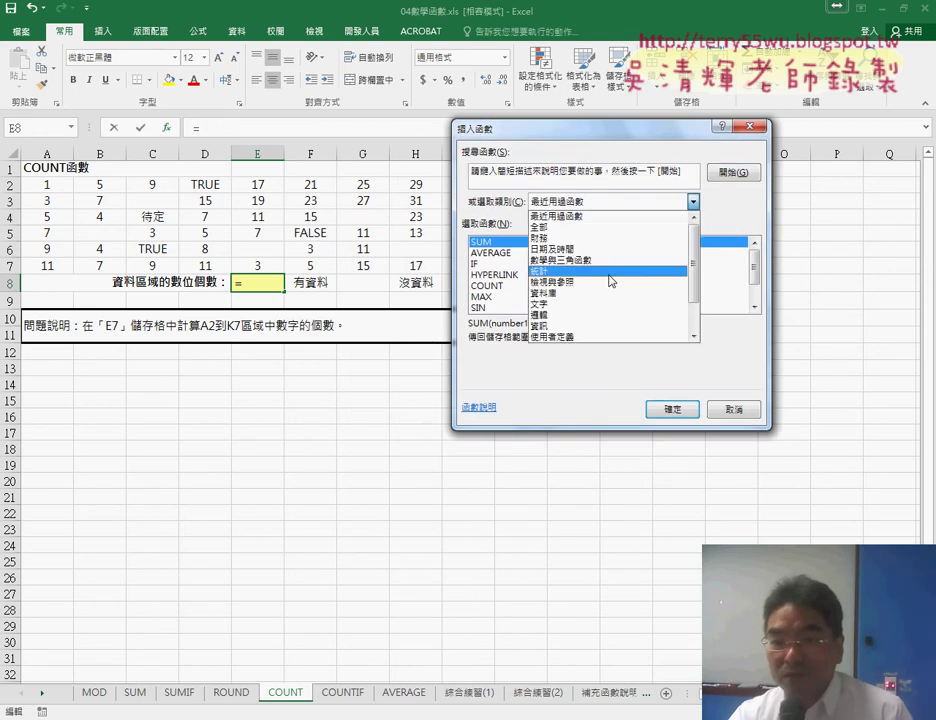
pyautogui.click(610, 271)
pyautogui.click(758, 291)
pyautogui.click(758, 291)
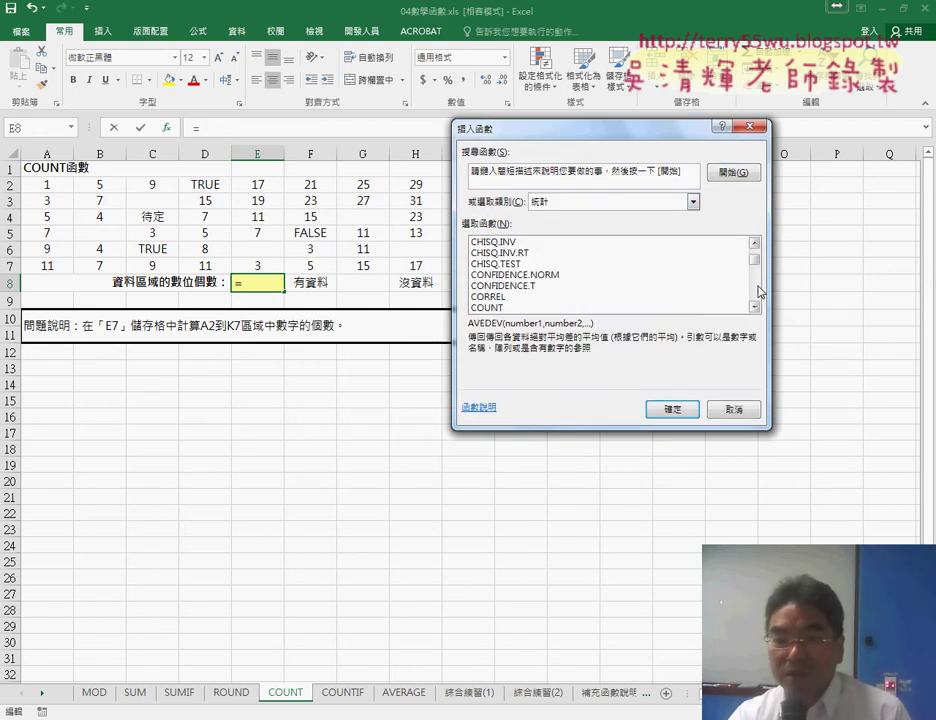
pyautogui.click(758, 291)
pyautogui.click(755, 242)
pyautogui.click(755, 242)
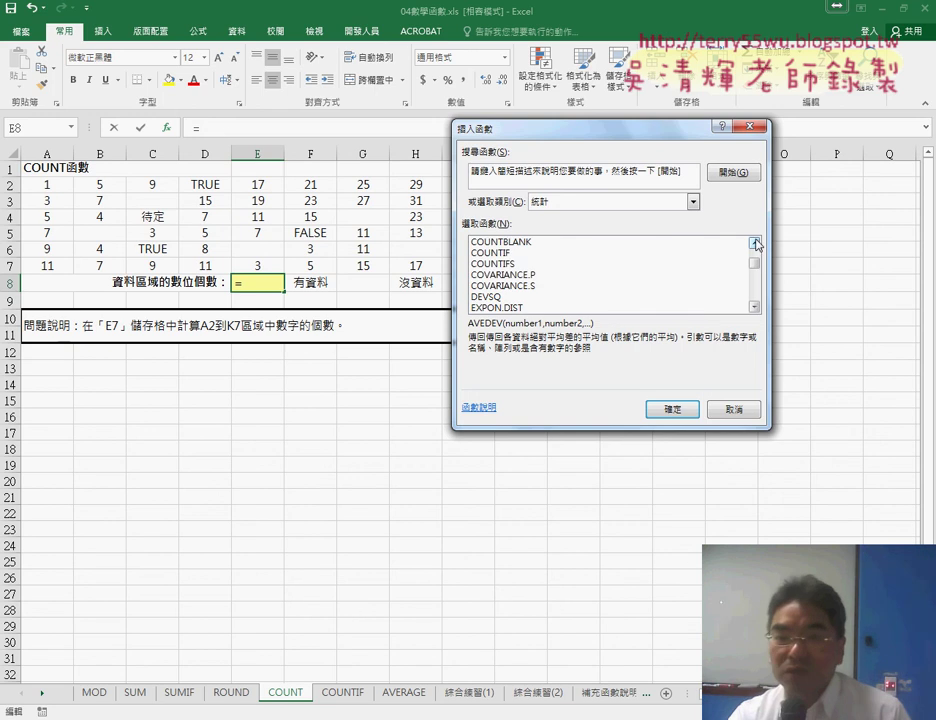
pyautogui.click(755, 242)
# Compare the descriptions of COUNT, COUNTA, COUNTBLANK and COUNTIF in the function picker.
pyautogui.click(506, 254)
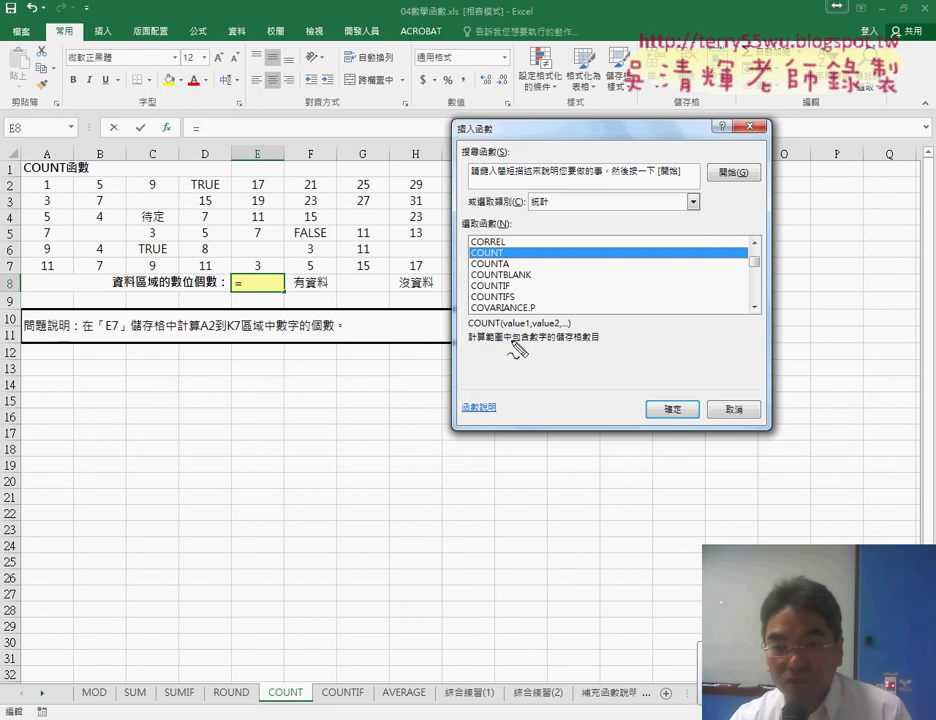
pyautogui.moveTo(513, 345); pyautogui.dragTo(548, 345)
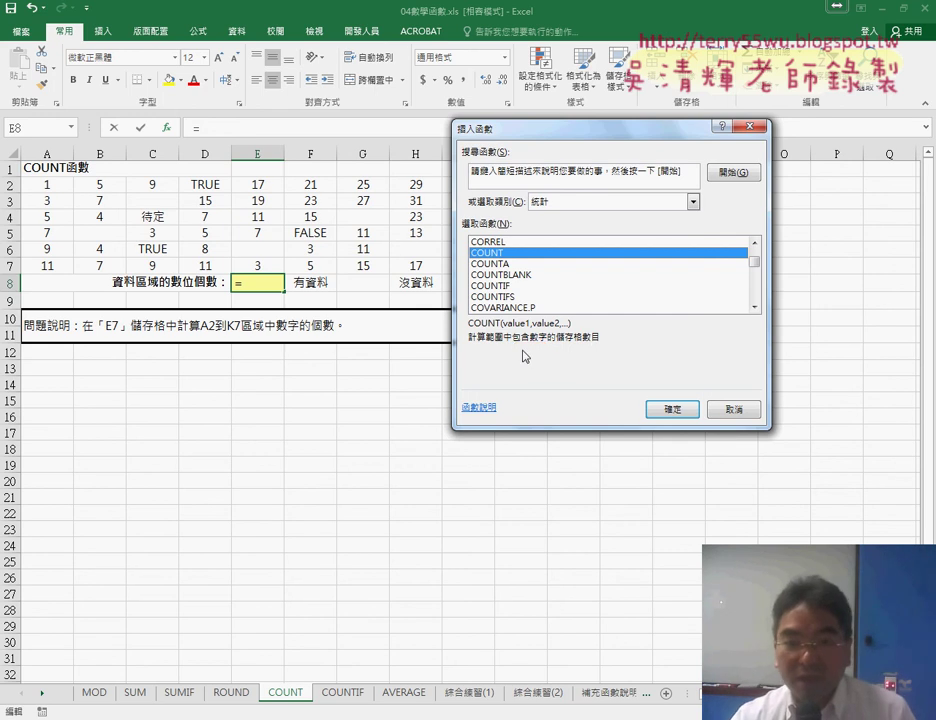
pyautogui.press('Escape')
pyautogui.click(503, 264)
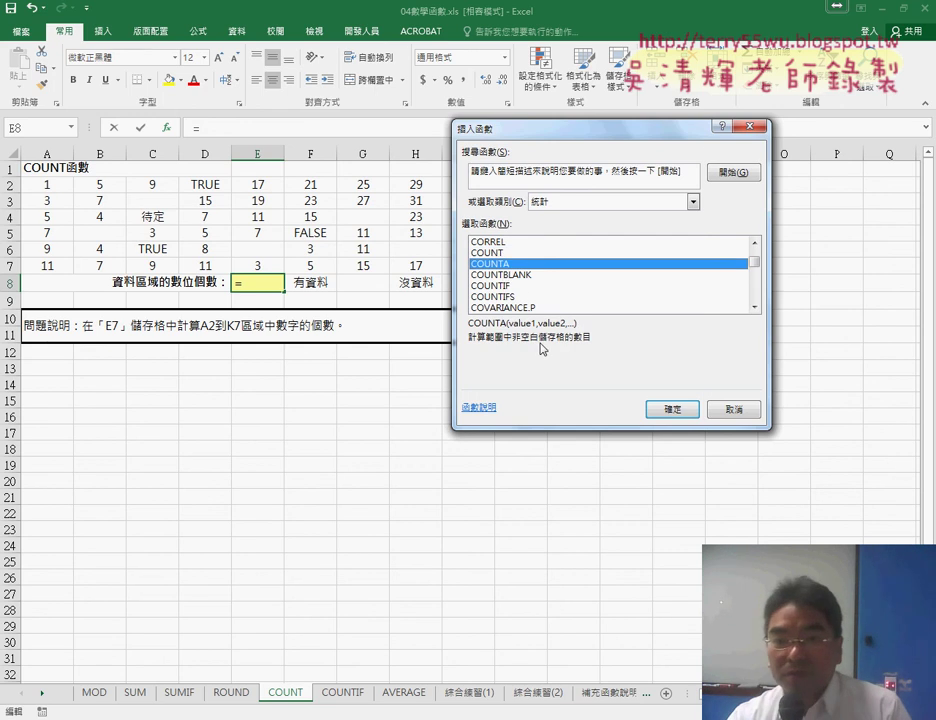
pyautogui.click(518, 276)
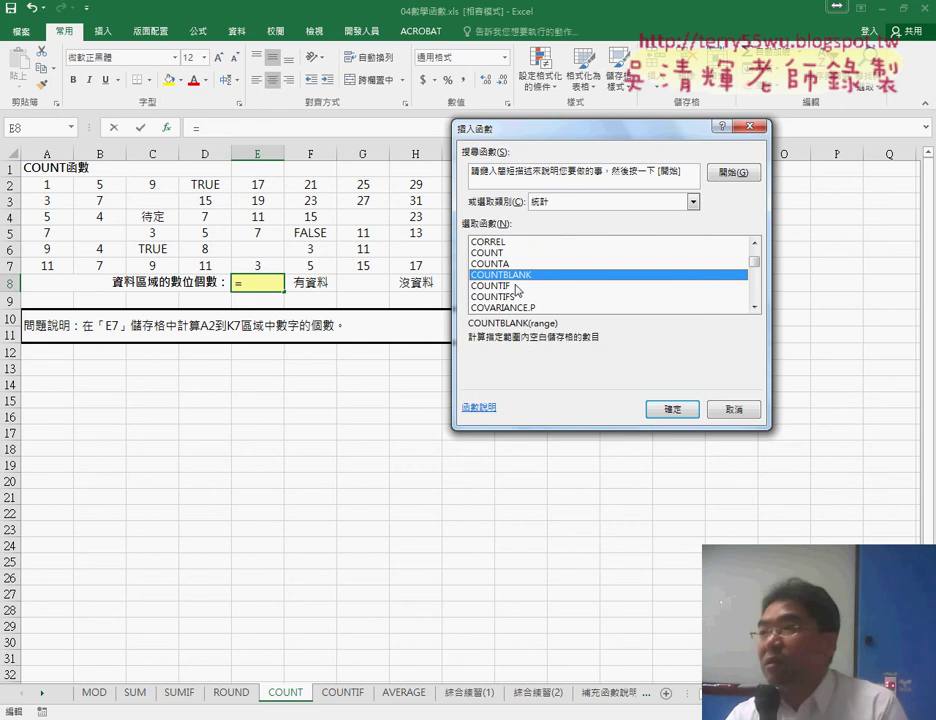
pyautogui.click(540, 286)
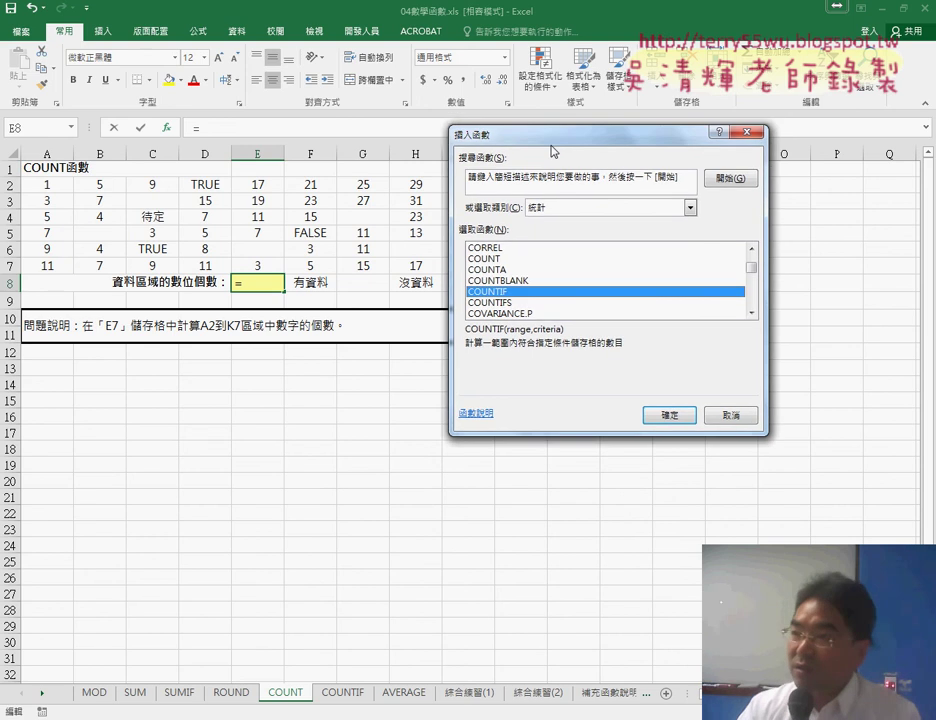
pyautogui.moveTo(559, 138); pyautogui.dragTo(404, 328)
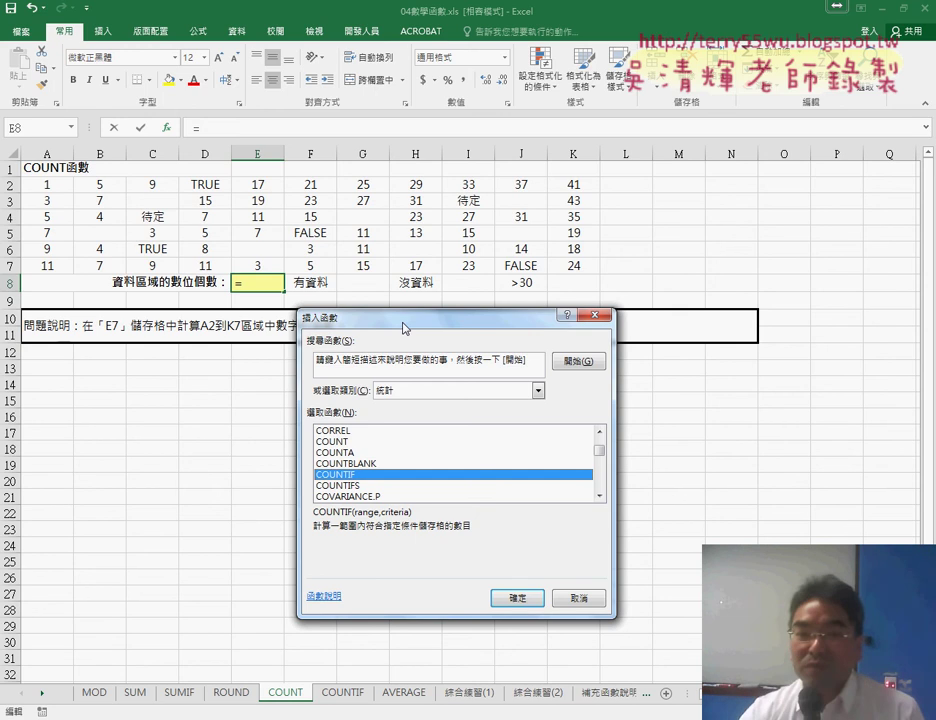
# Insert =COUNT(A2:K7) in E8, returning 53 numeric cells.
pyautogui.doubleClick(383, 442)
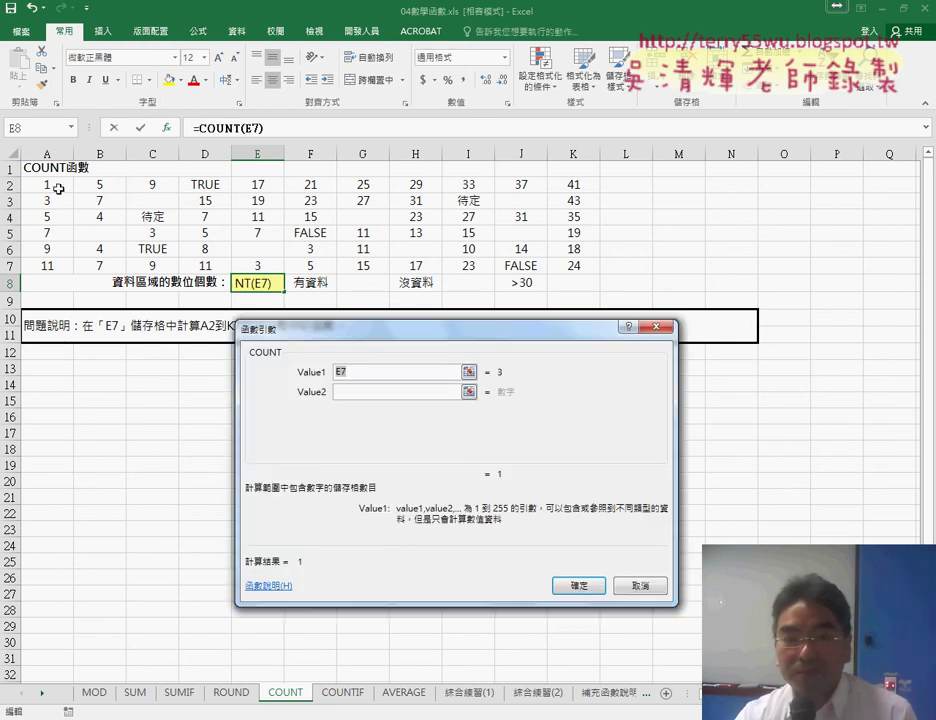
pyautogui.moveTo(59, 189); pyautogui.dragTo(573, 263)
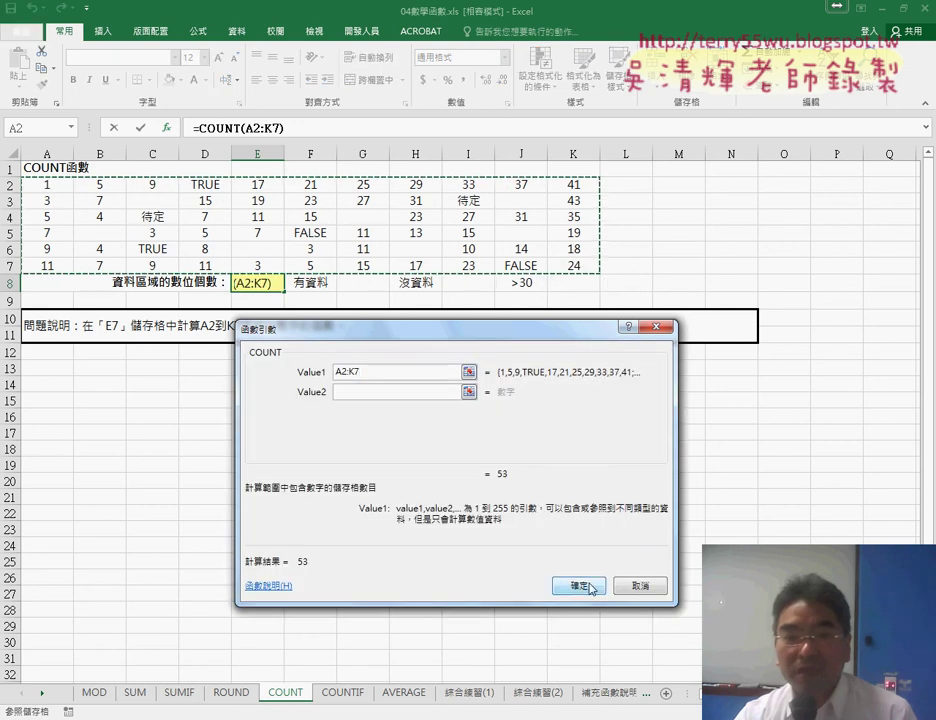
pyautogui.click(588, 586)
pyautogui.click(364, 284)
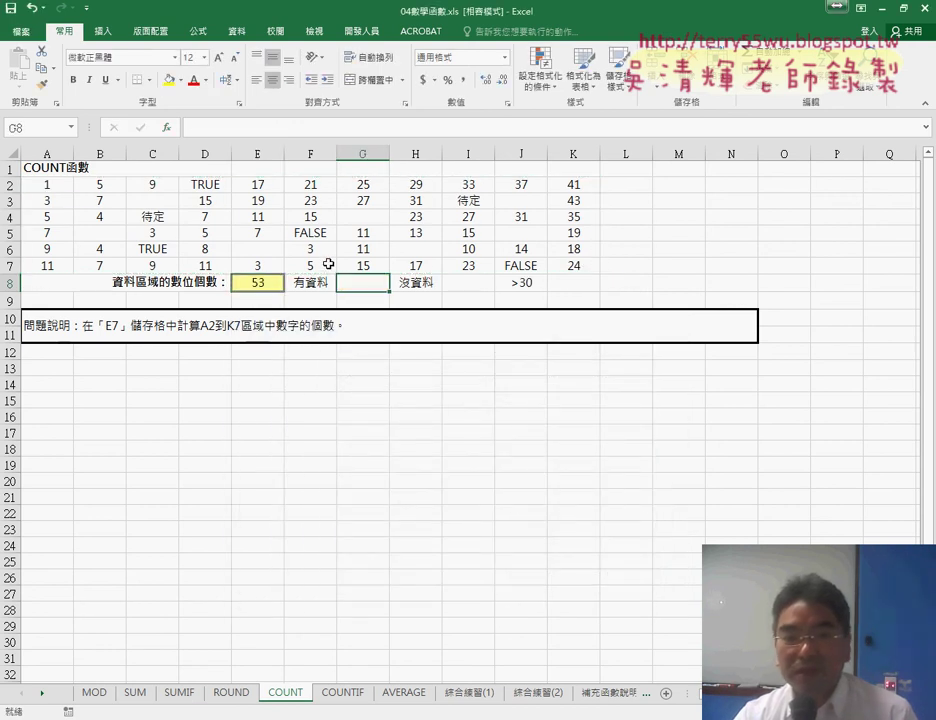
# Insert =COUNTA(A2:K7) in G8, returning 59 non-empty cells including text like 待定.
pyautogui.click(168, 128)
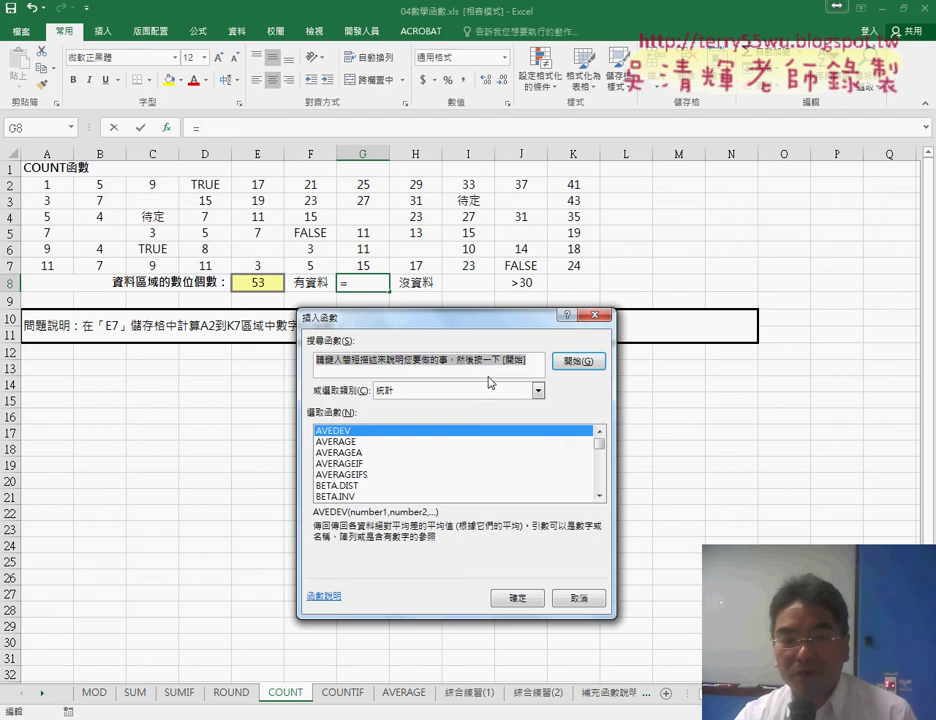
pyautogui.click(600, 497)
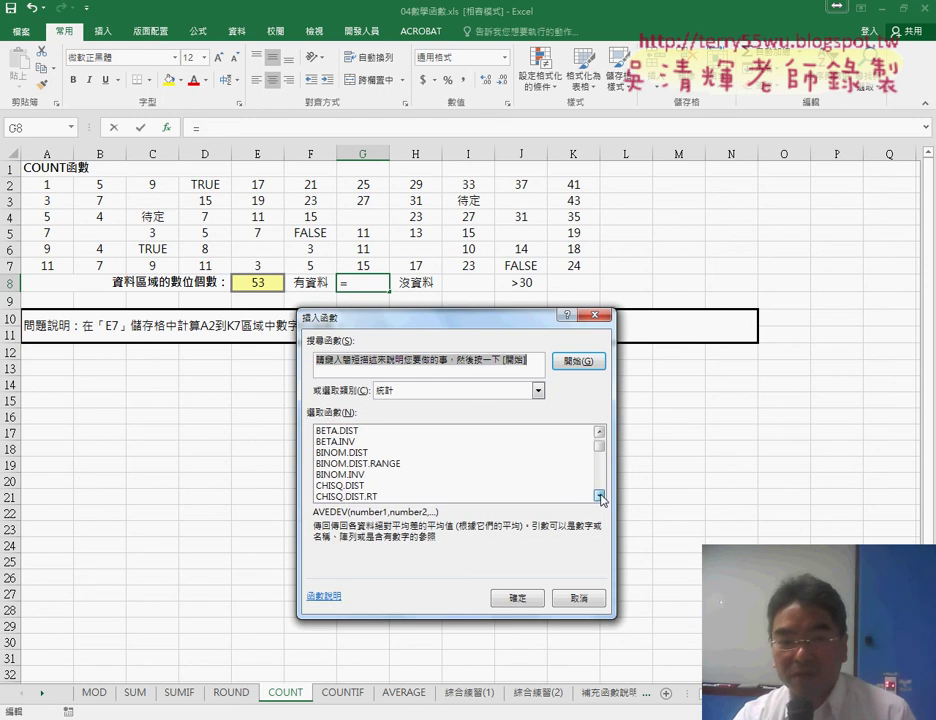
pyautogui.click(601, 497)
pyautogui.click(601, 497)
pyautogui.click(601, 497)
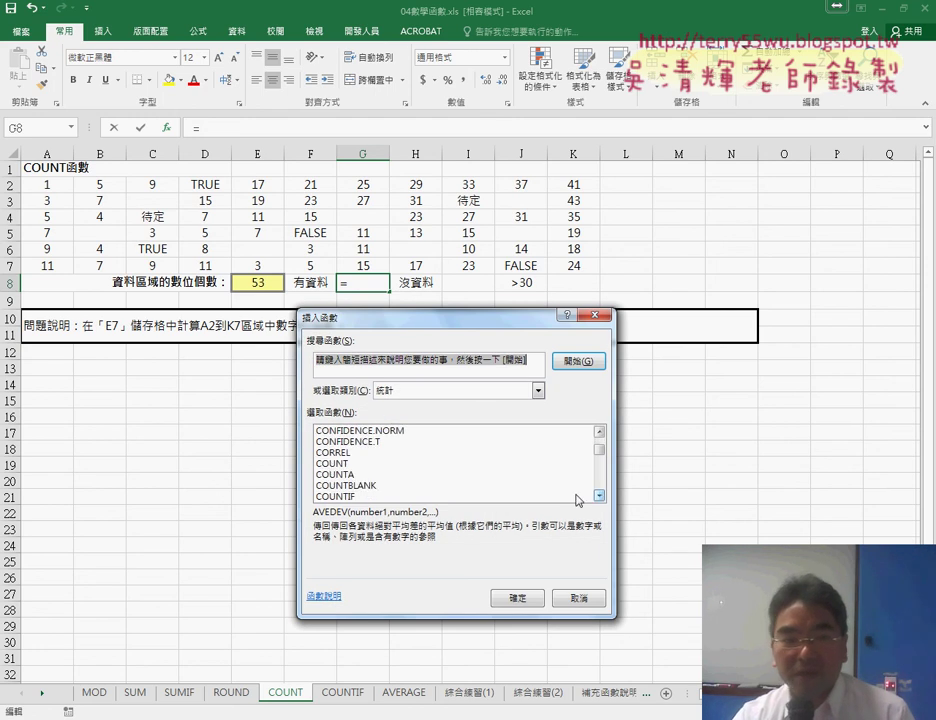
pyautogui.click(361, 475)
pyautogui.doubleClick(361, 476)
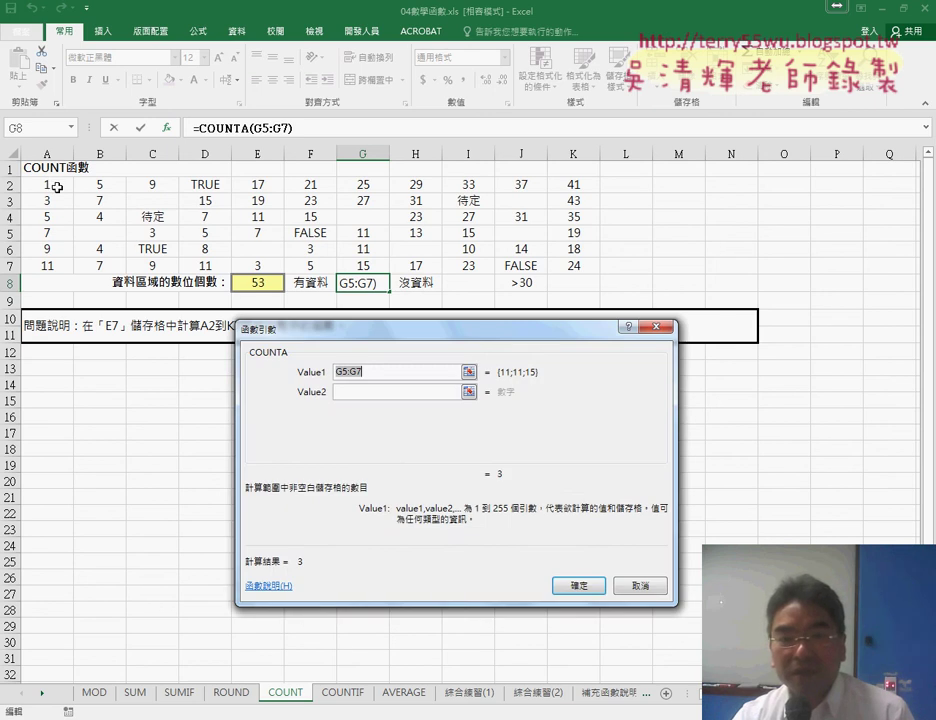
pyautogui.moveTo(57, 187); pyautogui.dragTo(593, 265)
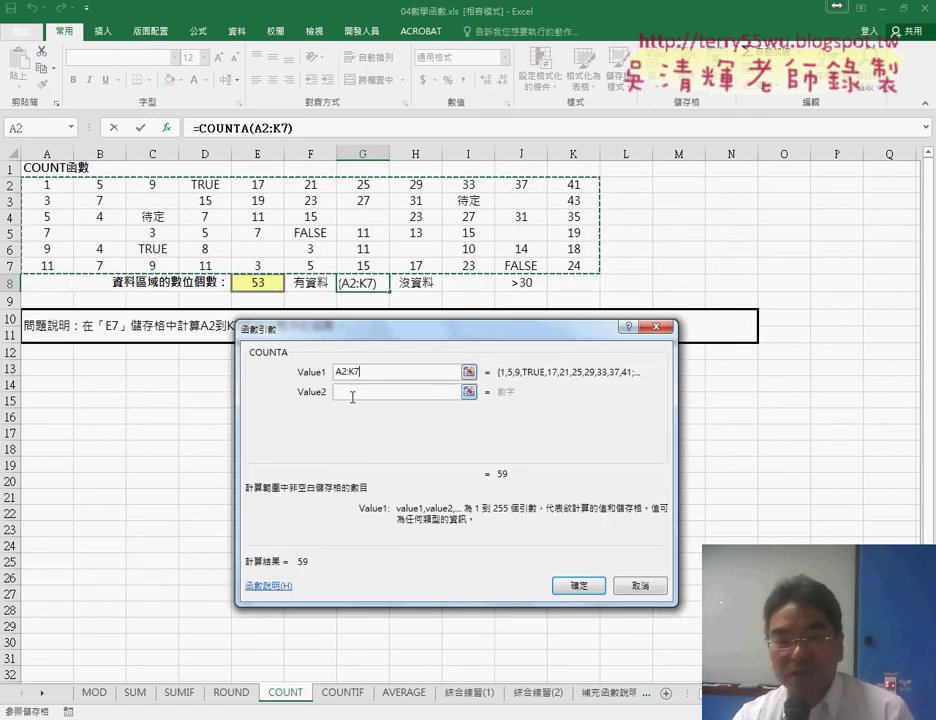
pyautogui.click(581, 586)
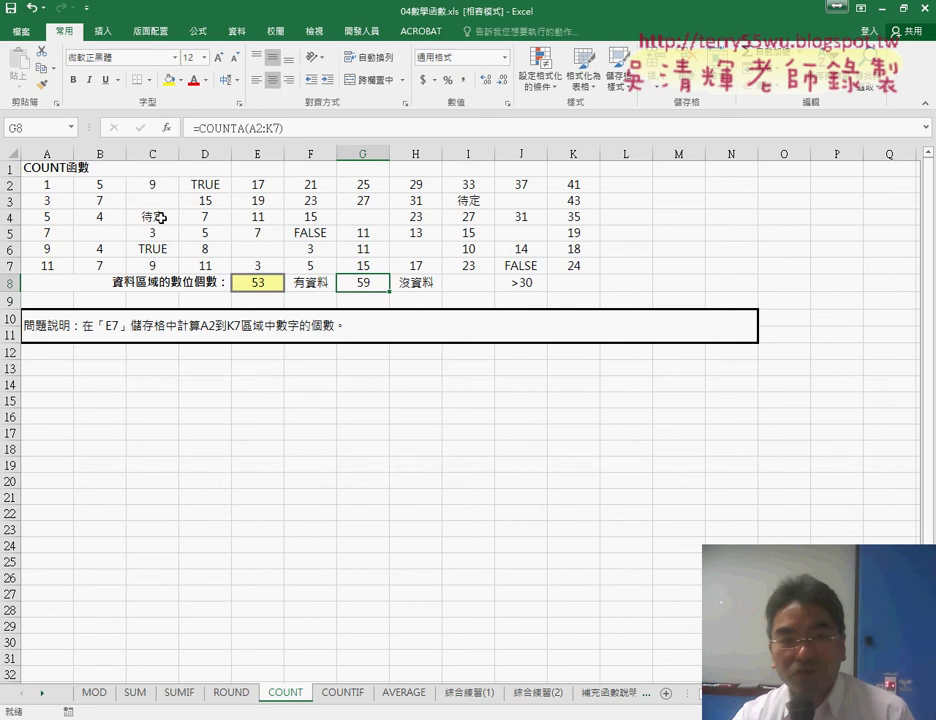
pyautogui.click(161, 217)
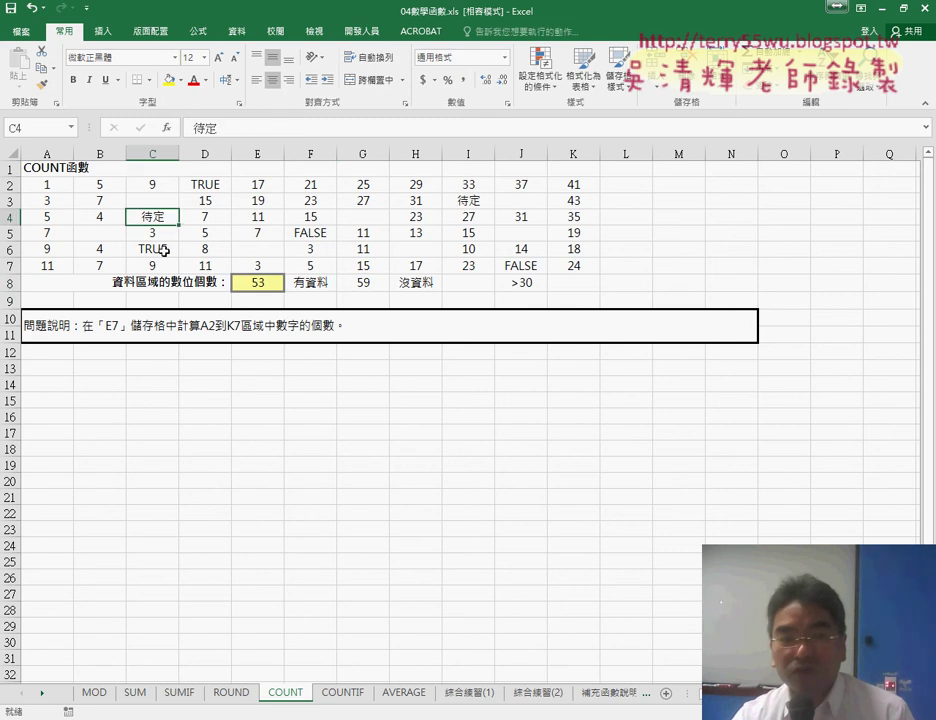
# Select I8 and open Insert Function, scrolling the statistical list down to COUNTBLANK.
pyautogui.click(164, 251)
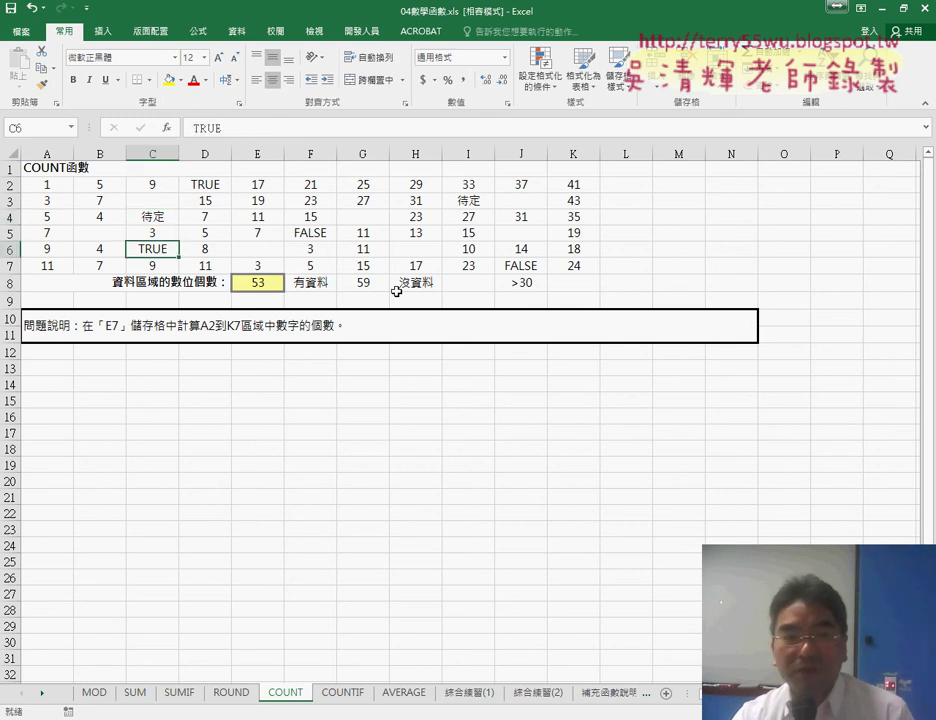
pyautogui.click(476, 284)
pyautogui.click(167, 131)
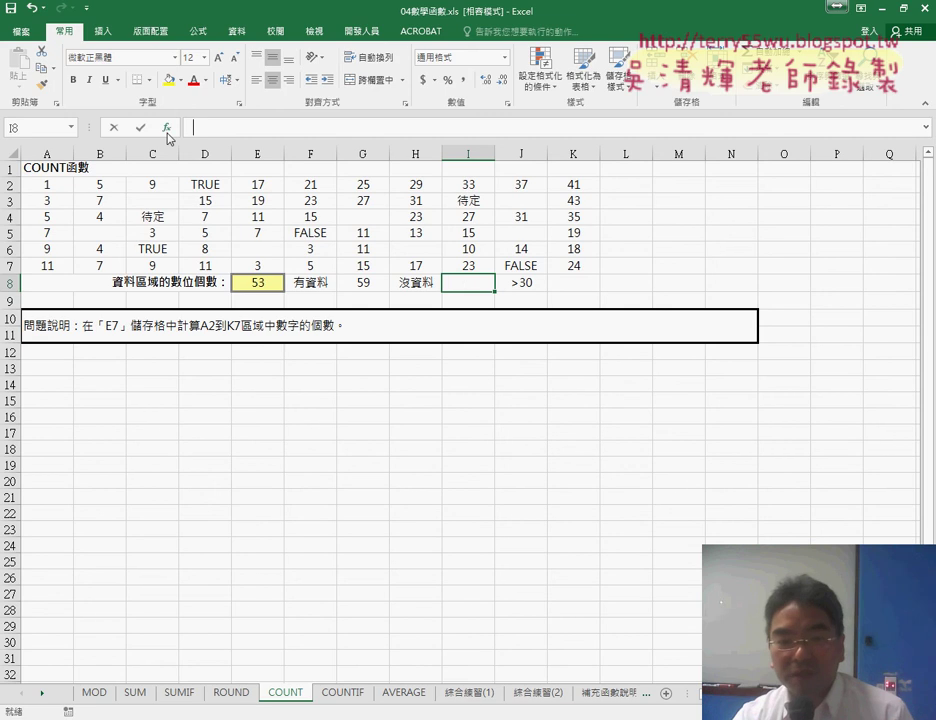
pyautogui.click(599, 495)
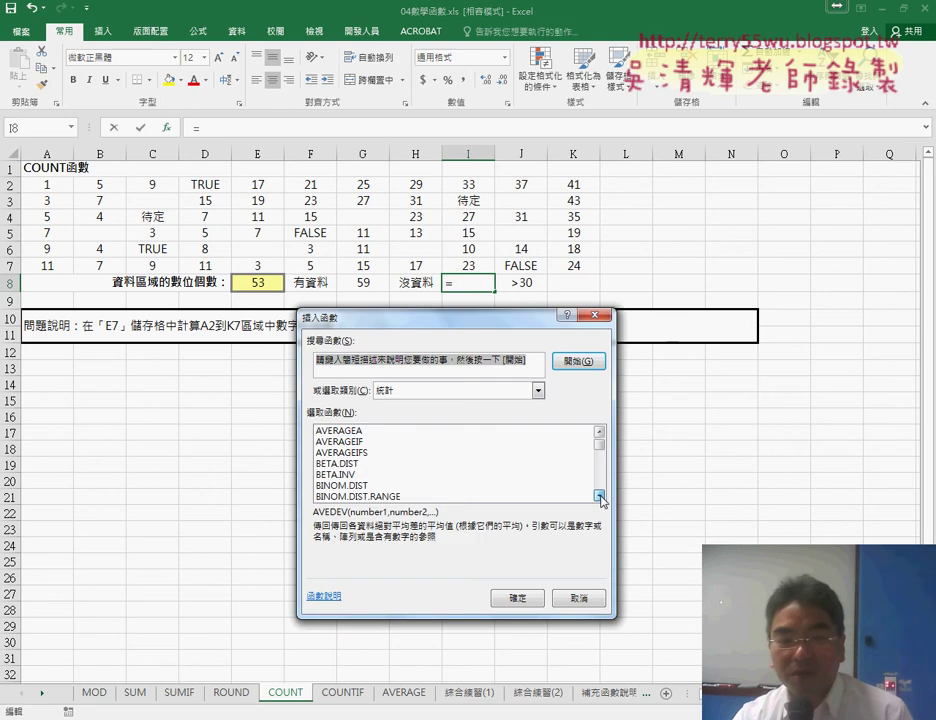
pyautogui.click(599, 495)
pyautogui.click(599, 495)
pyautogui.click(599, 495)
pyautogui.click(599, 495)
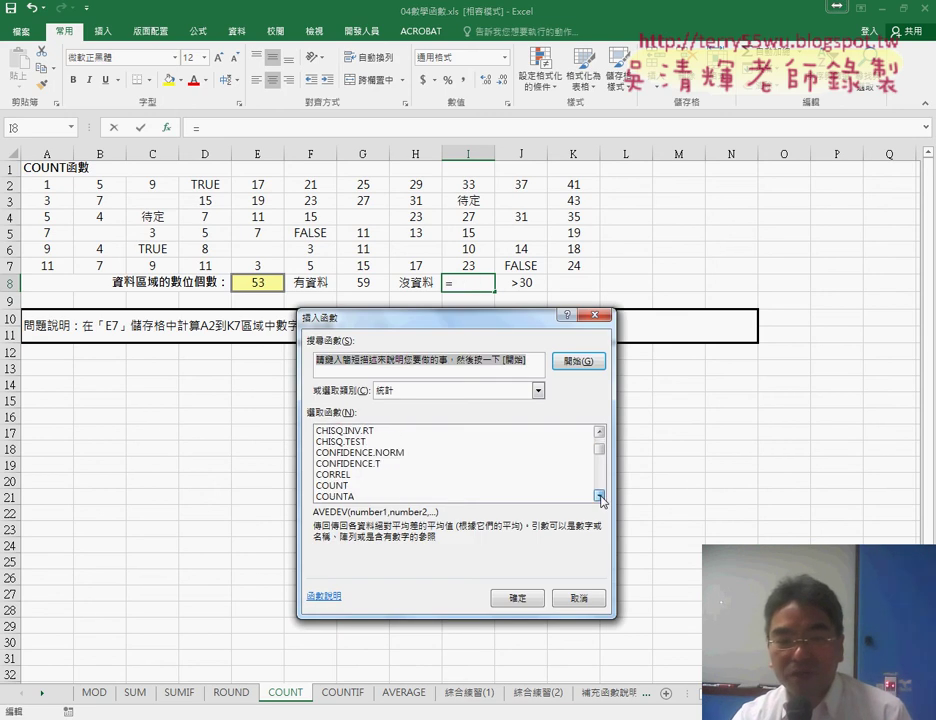
pyautogui.click(599, 495)
pyautogui.click(599, 495)
# Insert =COUNTBLANK(A2:K7) in I8, showing 7 empty cells.
pyautogui.click(380, 474)
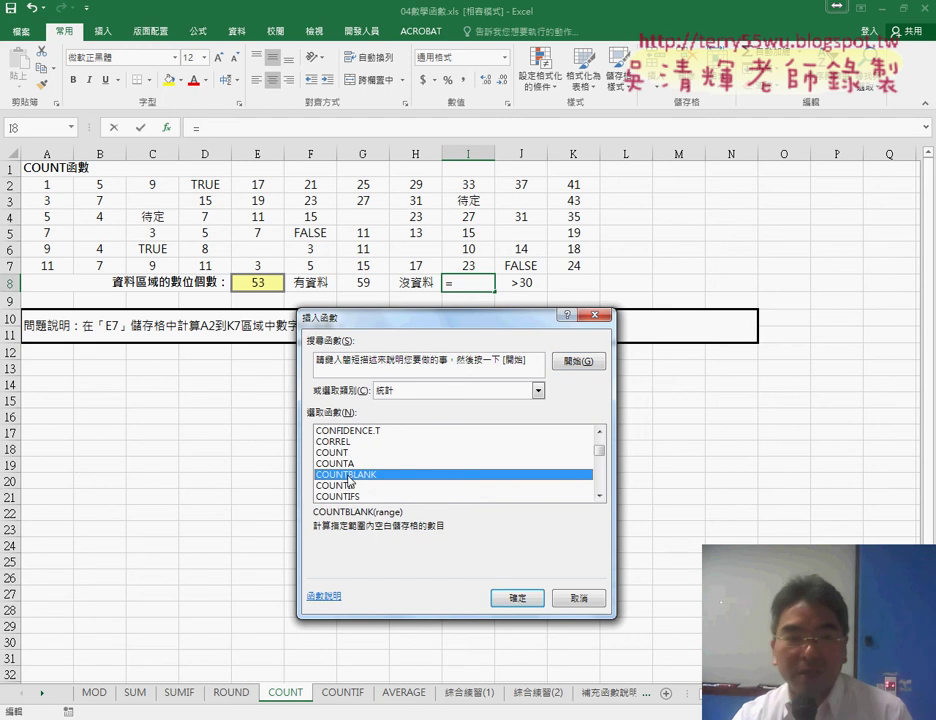
pyautogui.click(520, 598)
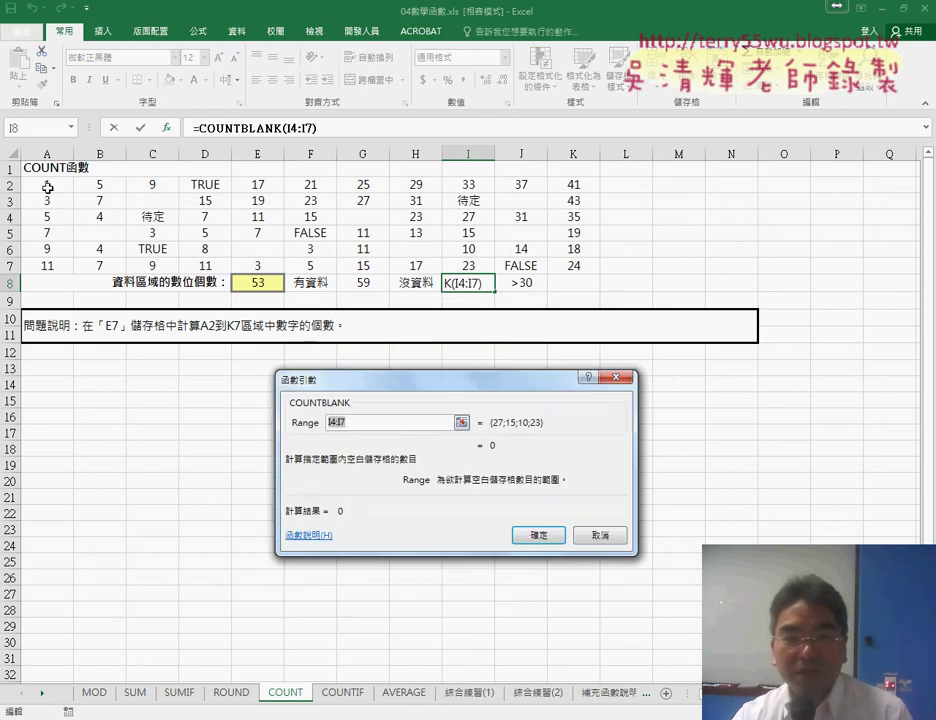
pyautogui.moveTo(35, 184)
pyautogui.mouseDown()
pyautogui.moveTo(416, 282)
pyautogui.moveTo(553, 282)
pyautogui.moveTo(573, 265)
pyautogui.mouseUp()
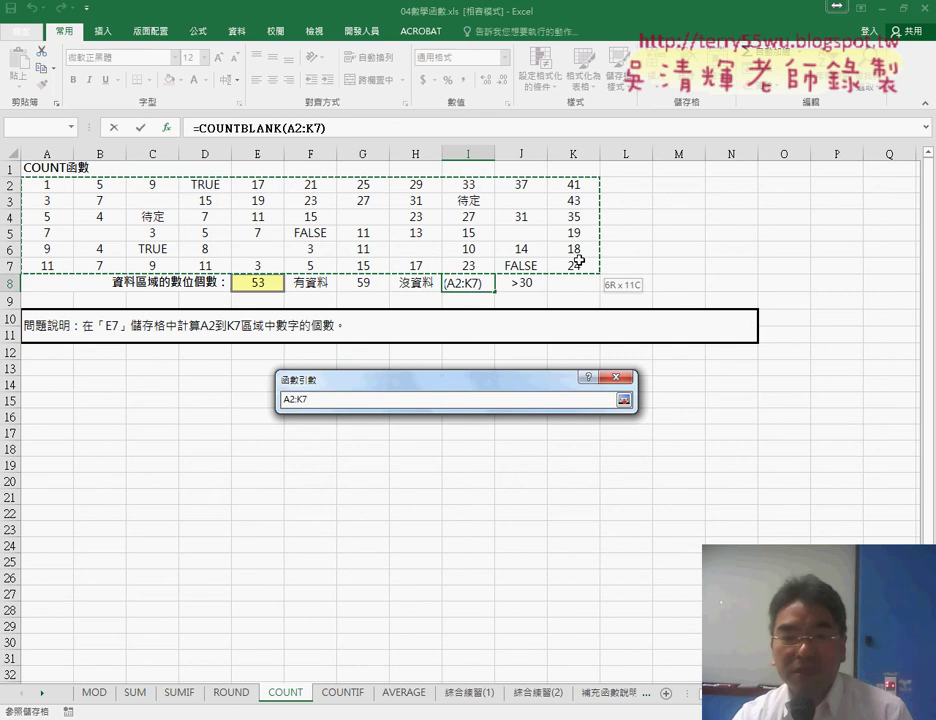
pyautogui.click(538, 535)
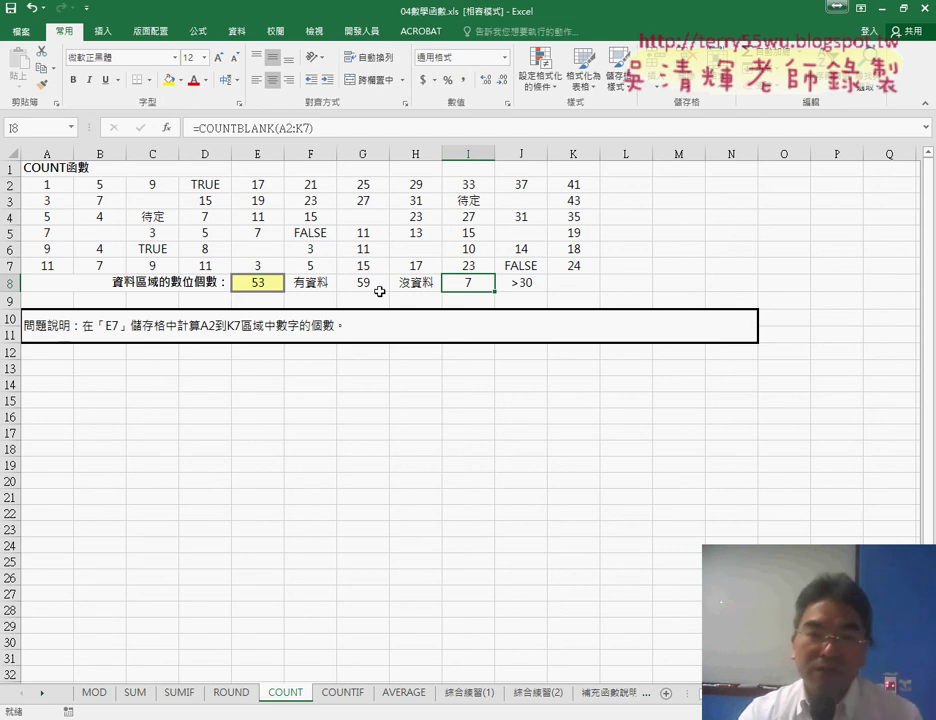
# Select K8 and choose COUNTIF from the Insert Function list.
pyautogui.click(561, 286)
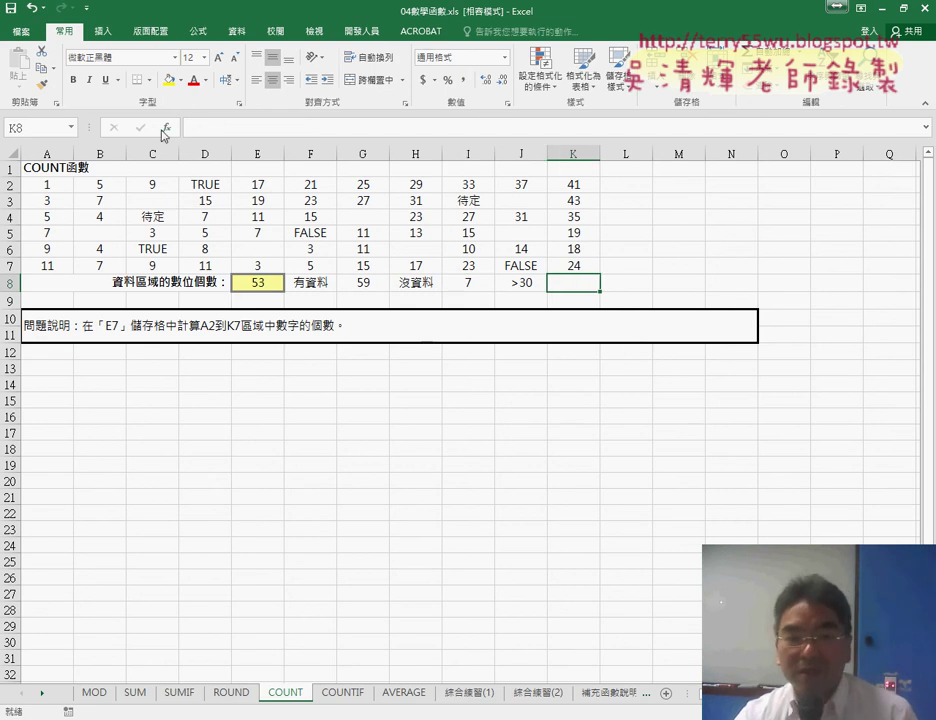
pyautogui.click(164, 128)
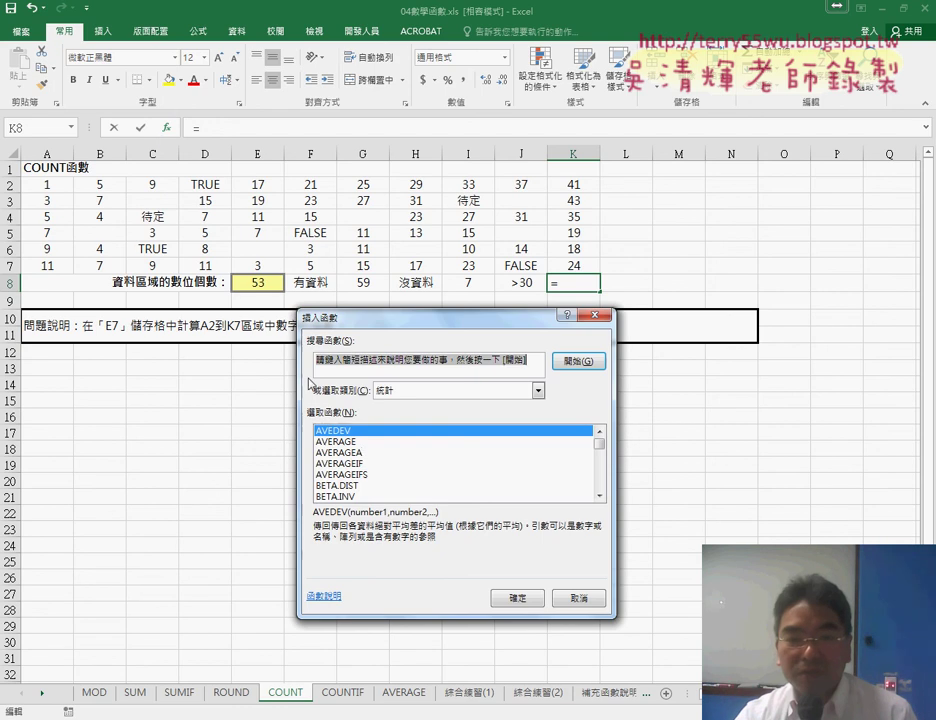
pyautogui.doubleClick(600, 496)
pyautogui.doubleClick(600, 496)
pyautogui.doubleClick(600, 496)
pyautogui.doubleClick(600, 496)
pyautogui.doubleClick(600, 496)
pyautogui.doubleClick(600, 496)
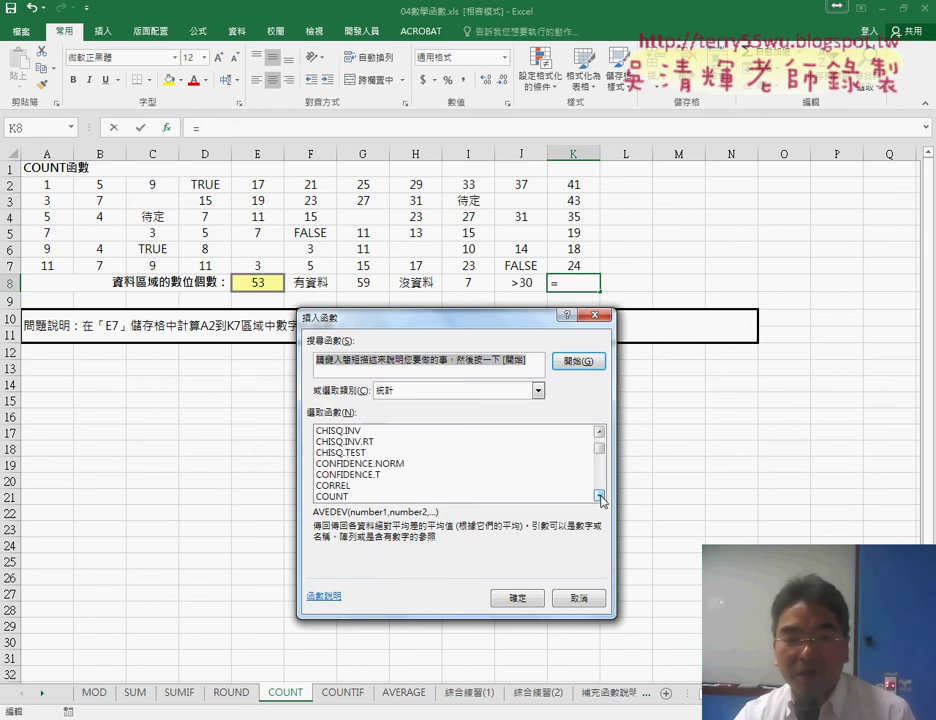
pyautogui.doubleClick(600, 496)
pyautogui.click(600, 496)
pyautogui.doubleClick(600, 496)
pyautogui.doubleClick(358, 475)
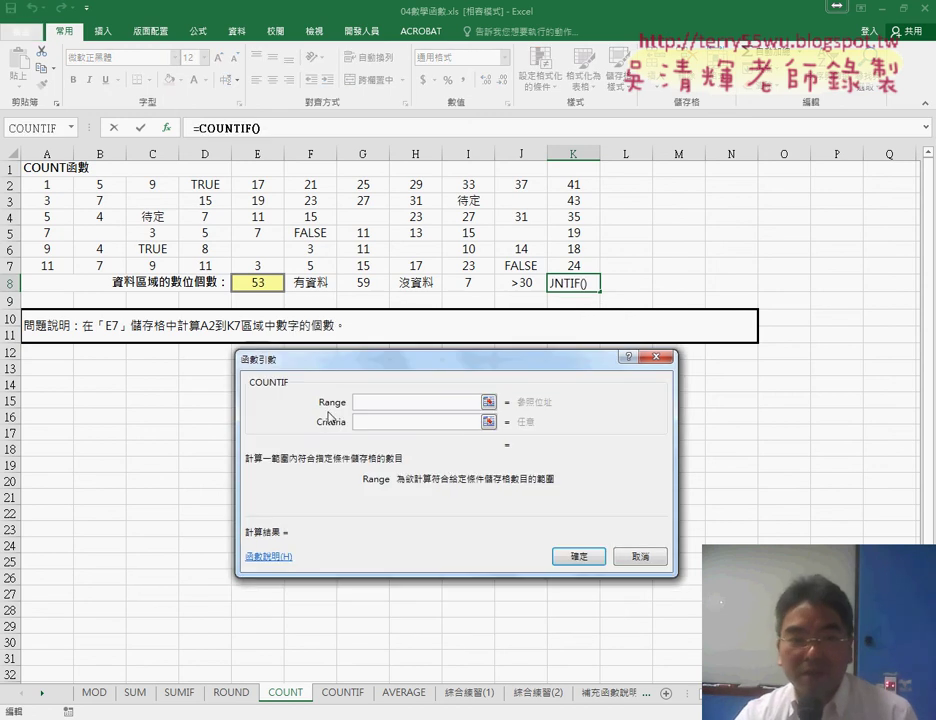
# Set COUNTIF's range to A2:K7 and criteria to ">30", so K8 shows 7.
pyautogui.moveTo(54, 192); pyautogui.dragTo(578, 272)
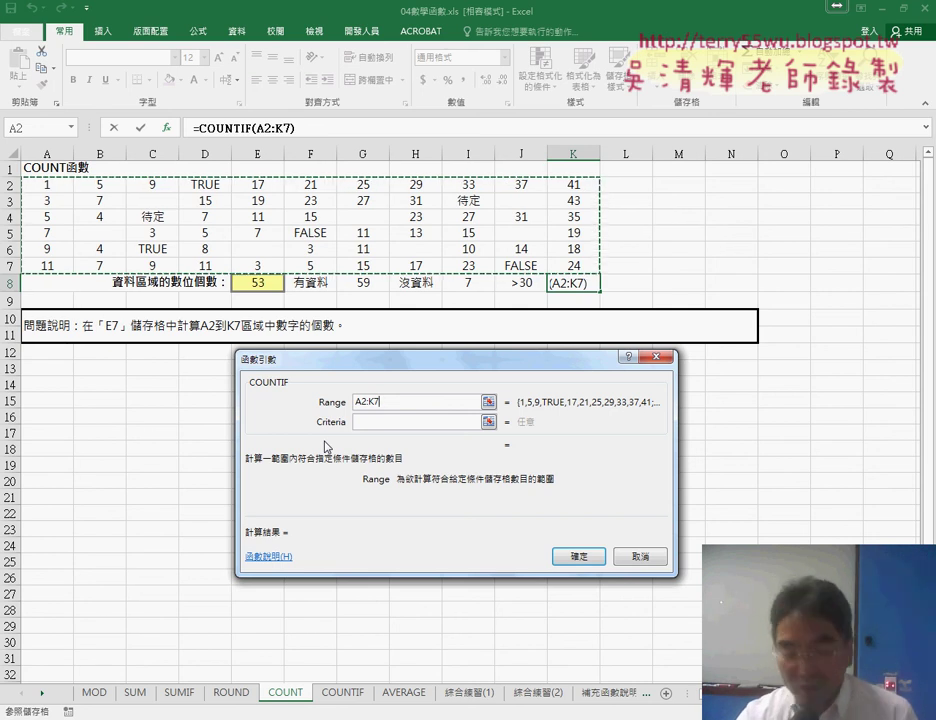
pyautogui.click(367, 422)
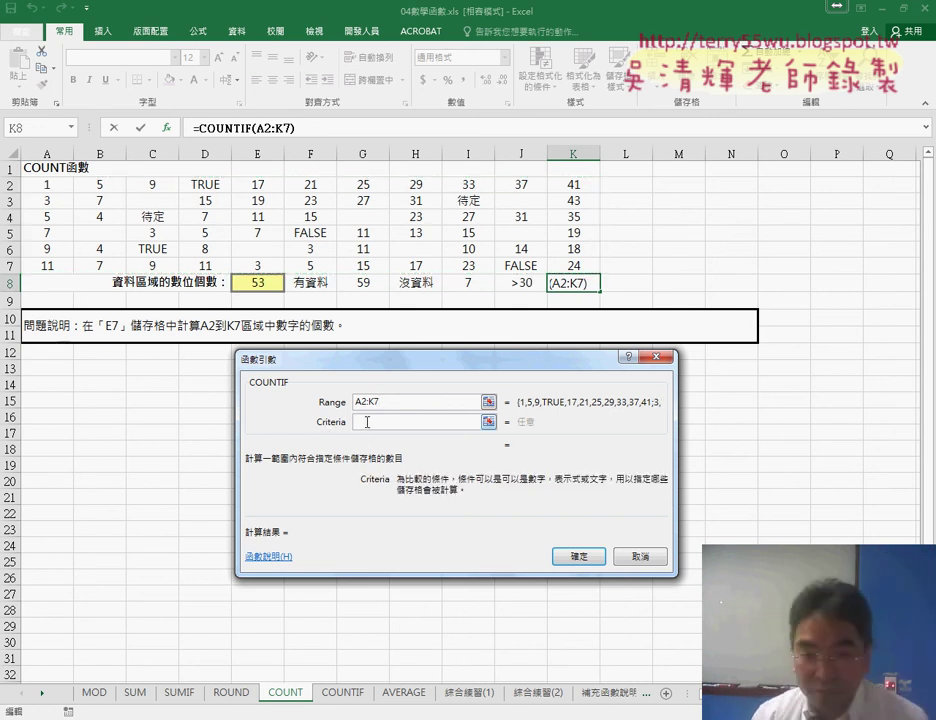
pyautogui.write('>30')
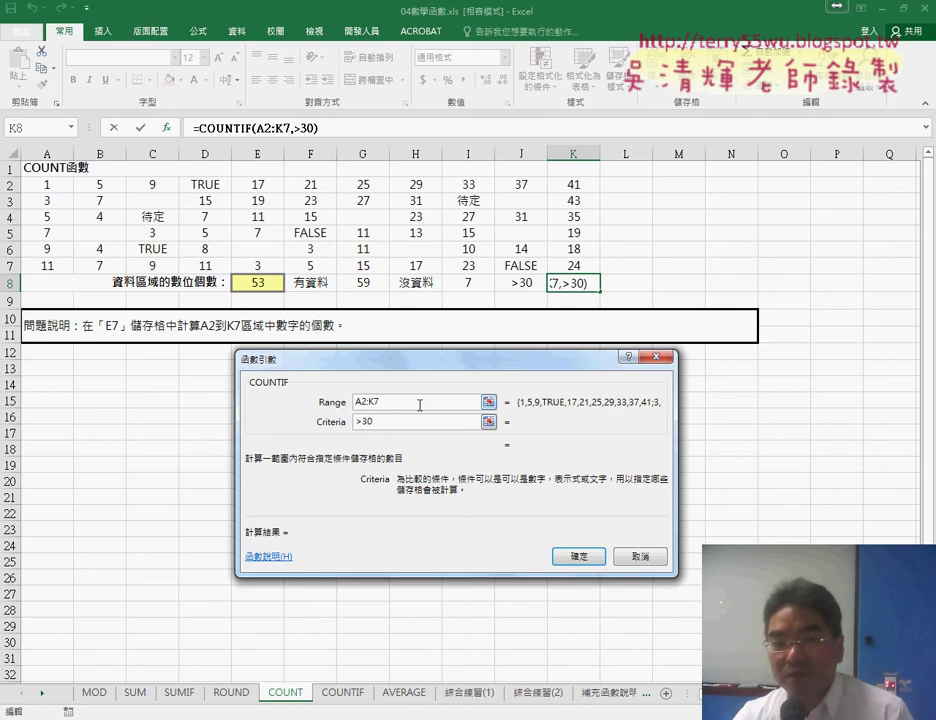
pyautogui.click(420, 403)
pyautogui.click(383, 422)
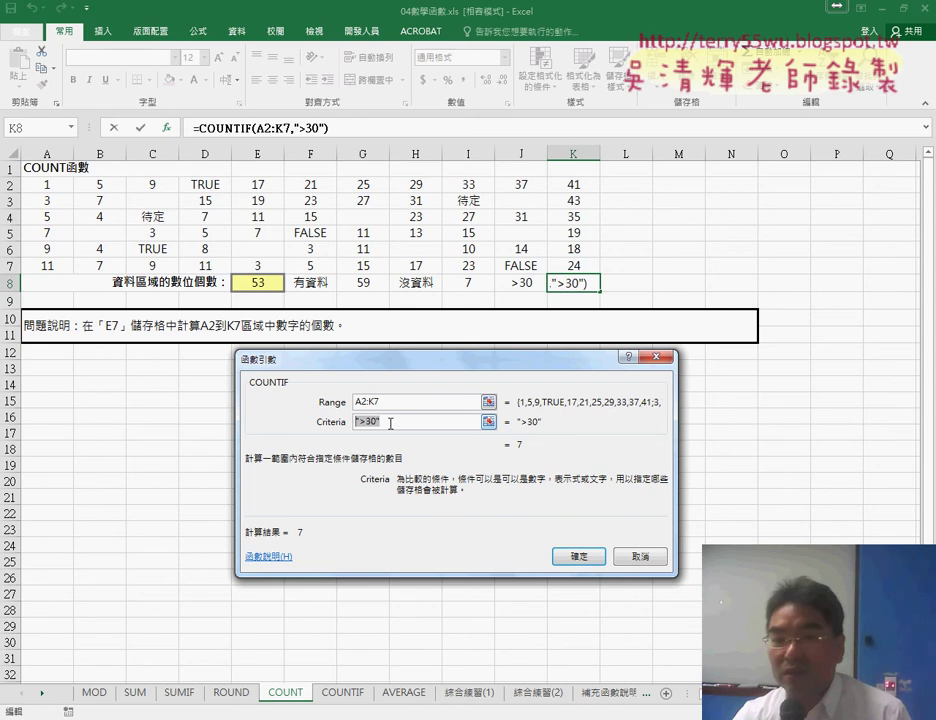
pyautogui.click(596, 559)
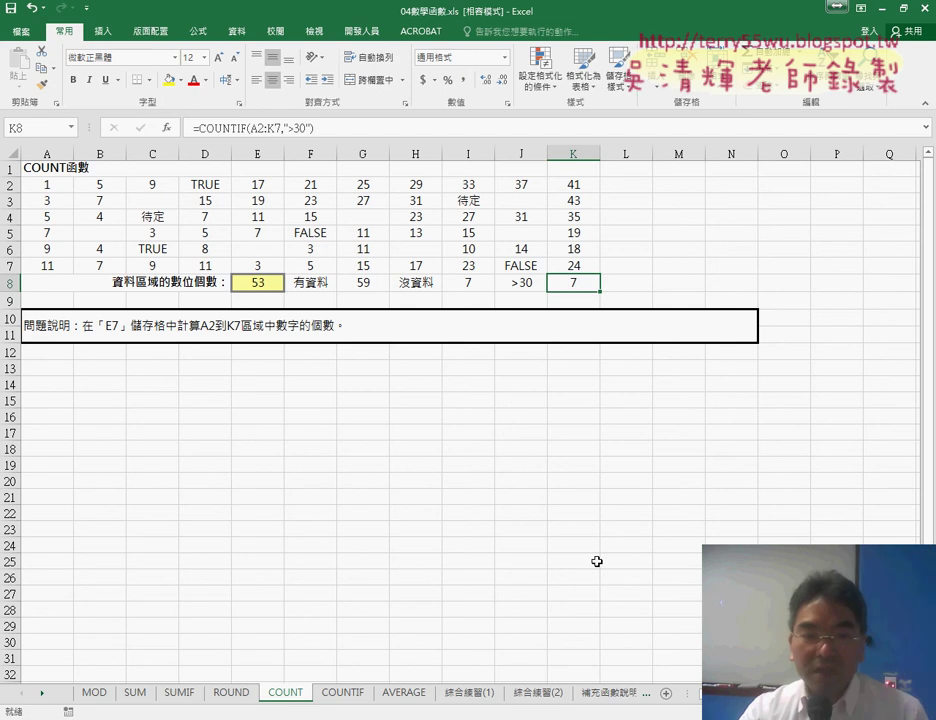
pyautogui.click(358, 692)
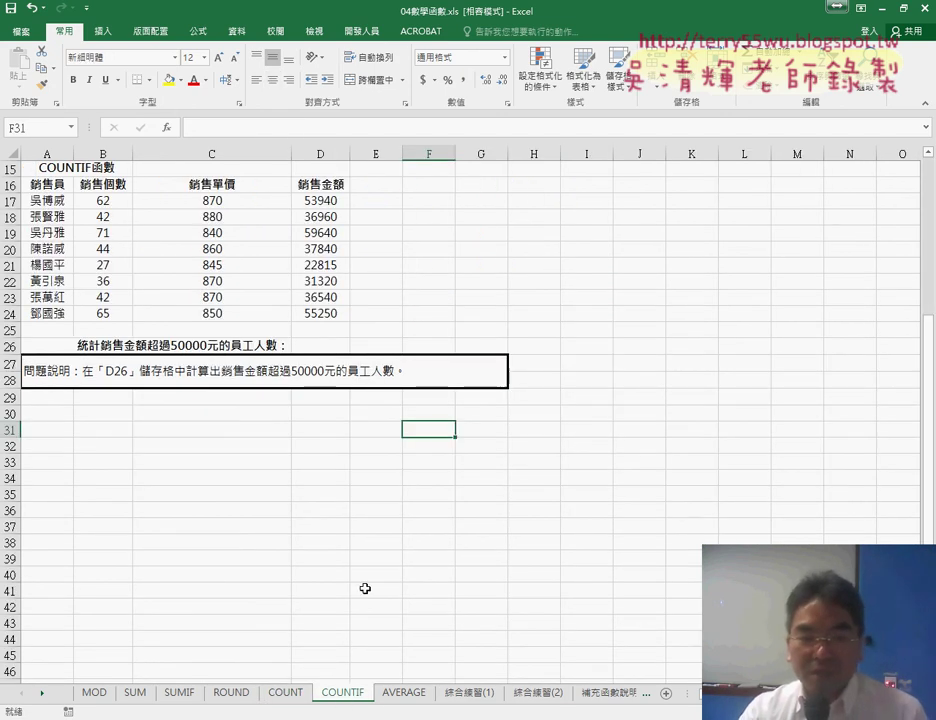
pyautogui.click(289, 698)
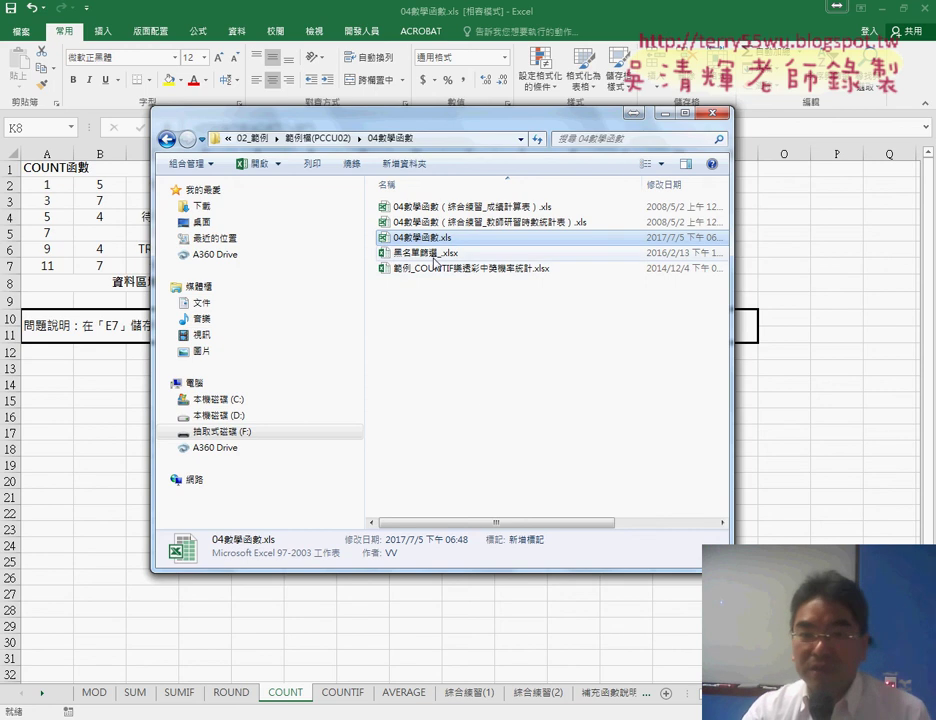
# Select 黑名單篩選_.xlsx in the 04數學函數 folder to show its details.
pyautogui.press('Down')
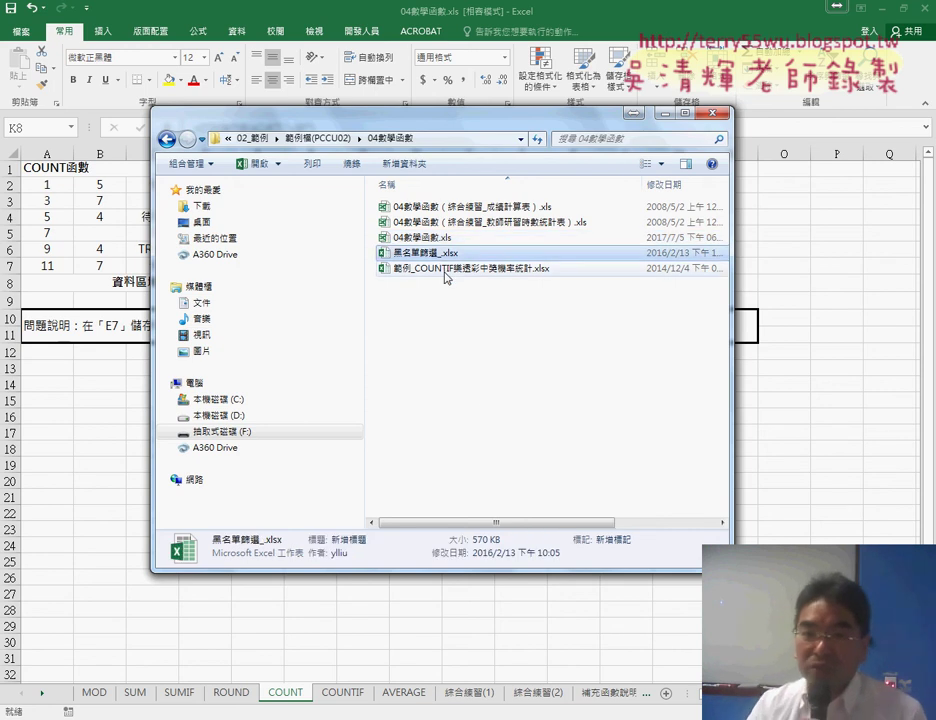